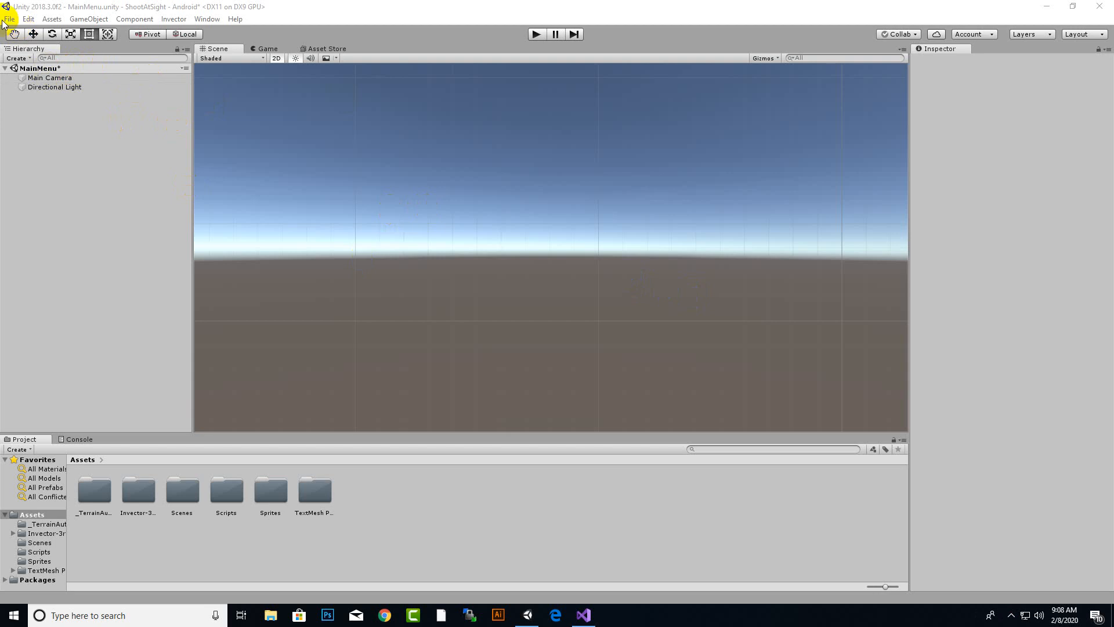
Review the MainMenu and Scene1 entries in the build settings' scene list
left_click(9, 19)
left_click(53, 133)
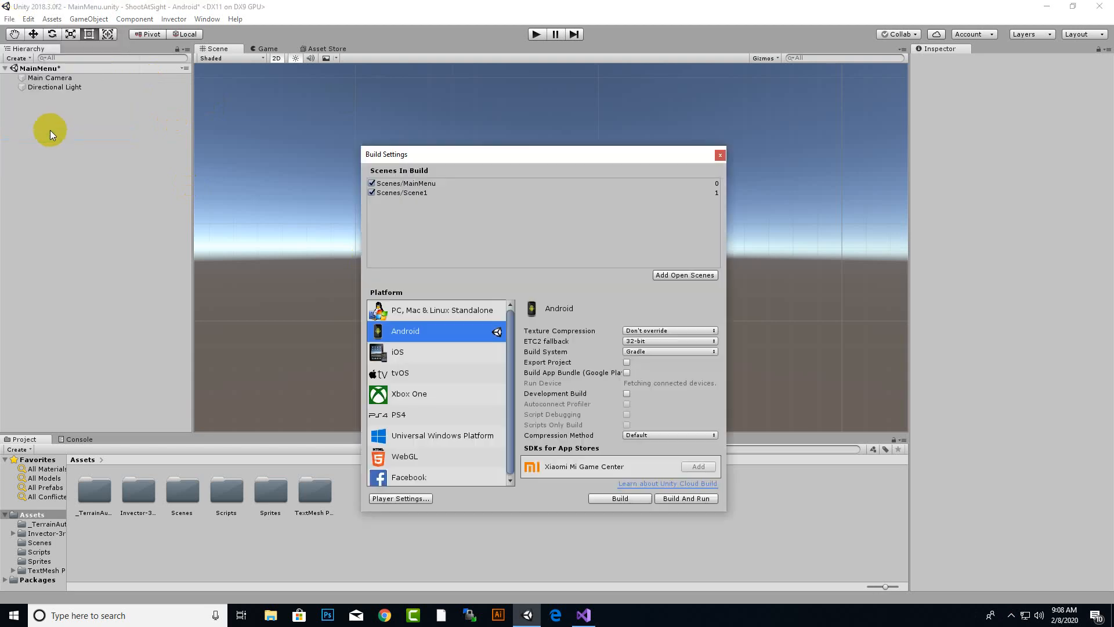
left_click(416, 185)
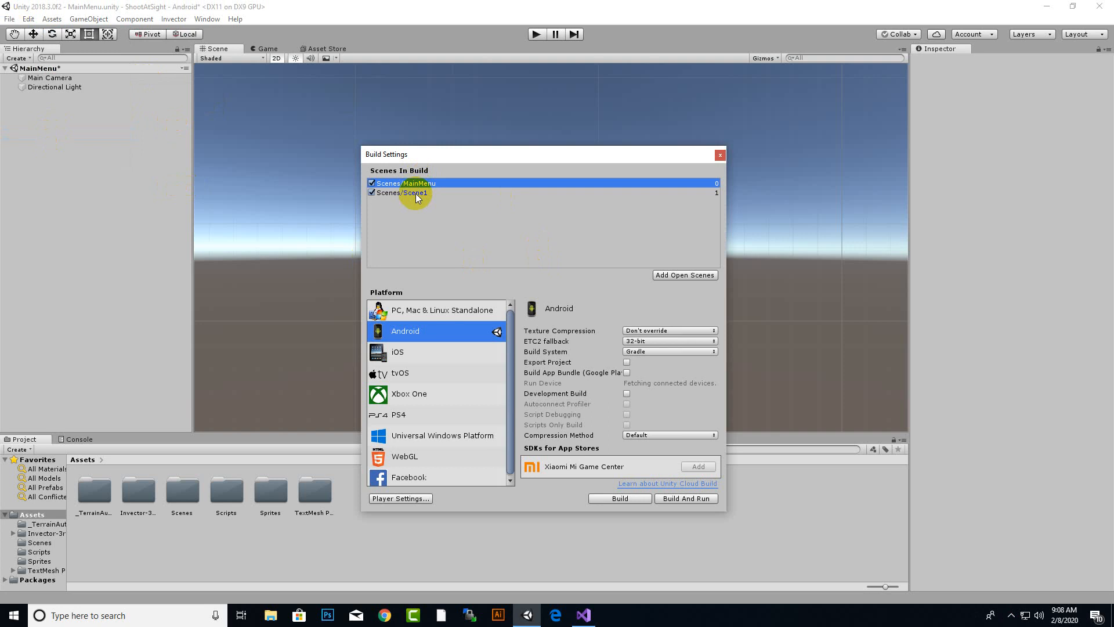
left_click(415, 193)
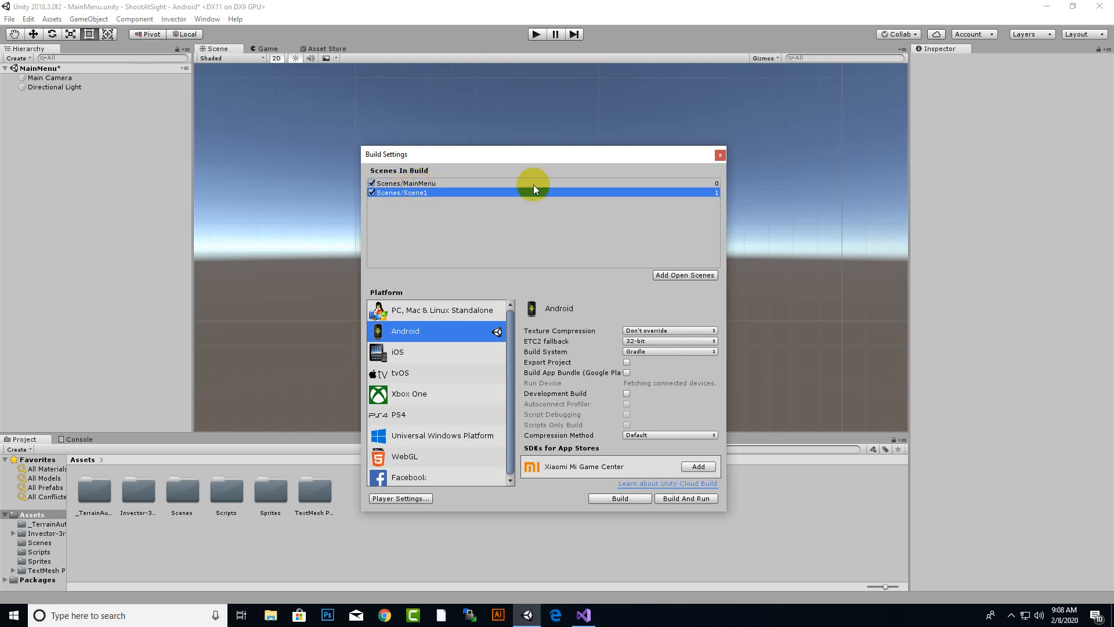
left_click(719, 157)
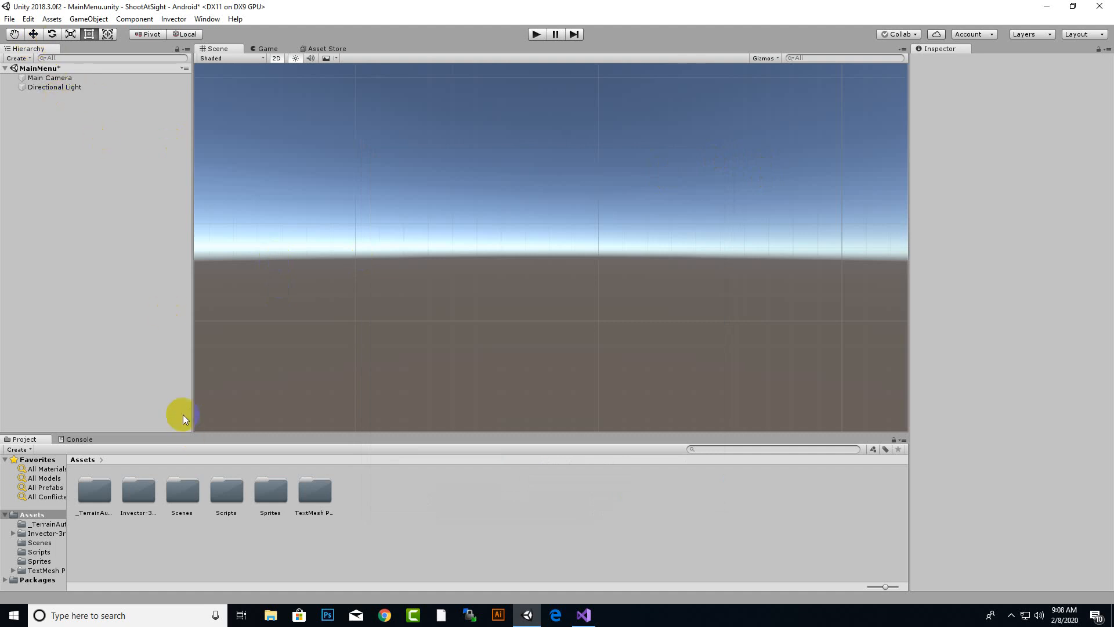
Check the Game view's resolution options, leaving 1280x720 Landscape selected
scroll(296, 265, "down", 5)
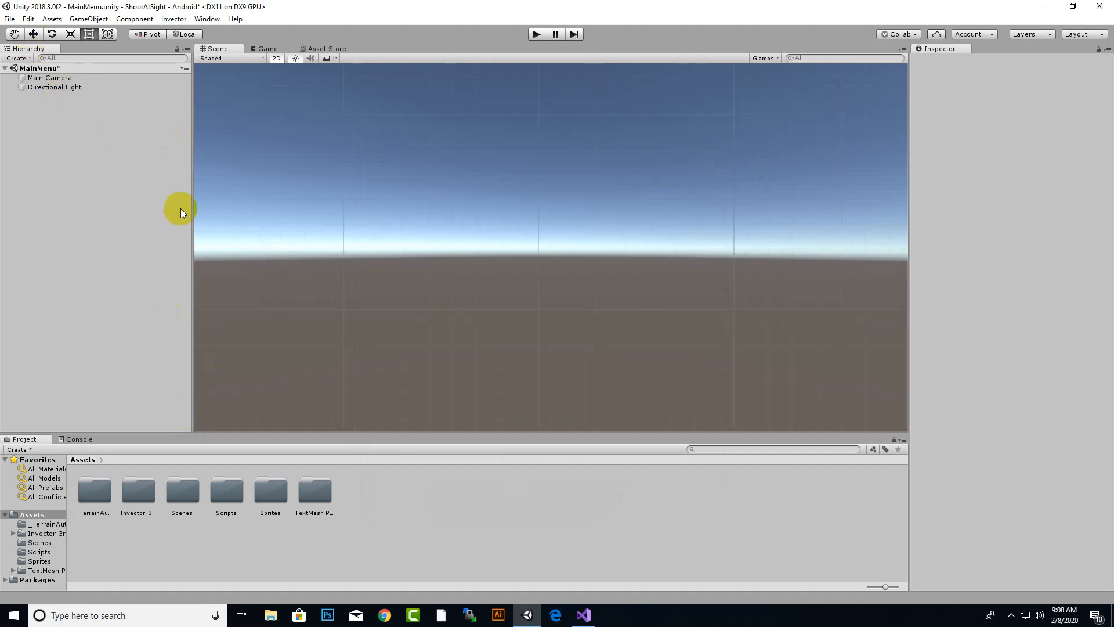
left_click(264, 49)
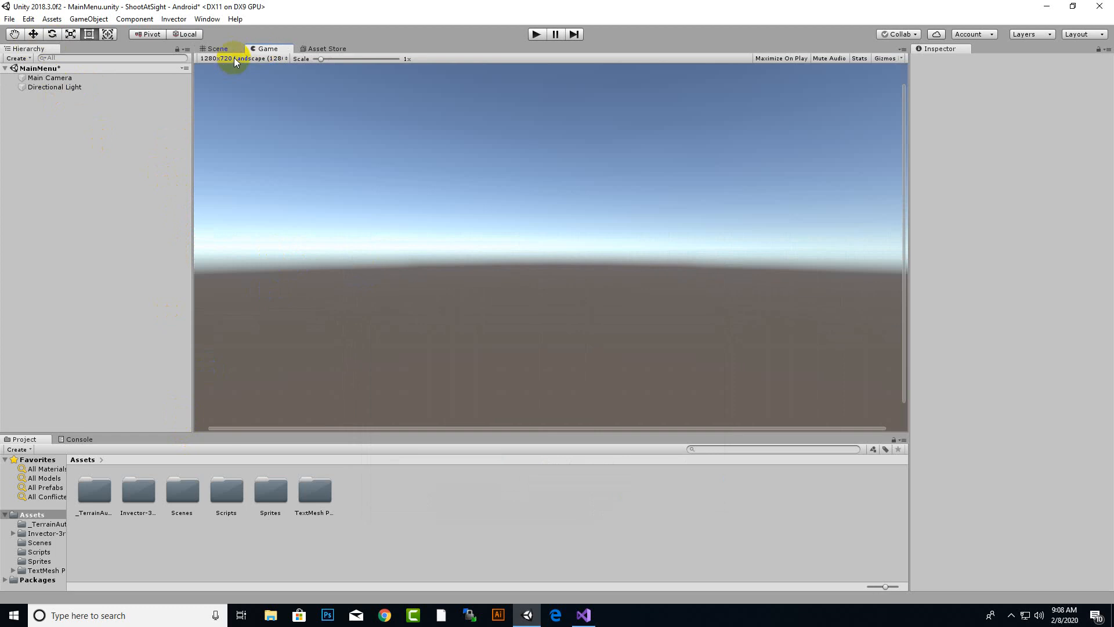
left_click(234, 60)
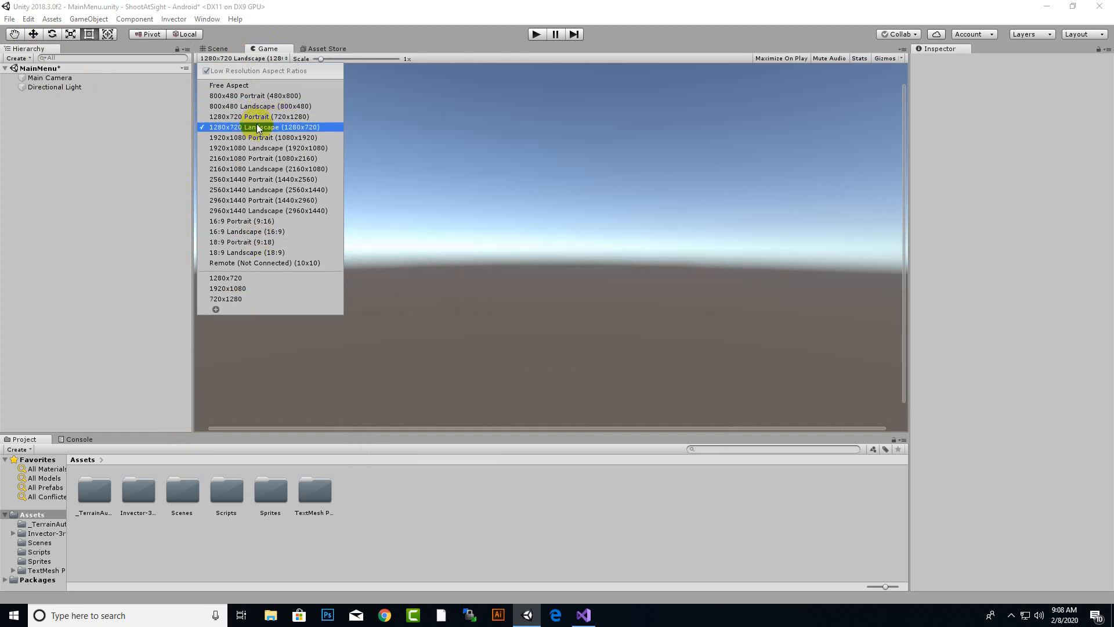
left_click(101, 133)
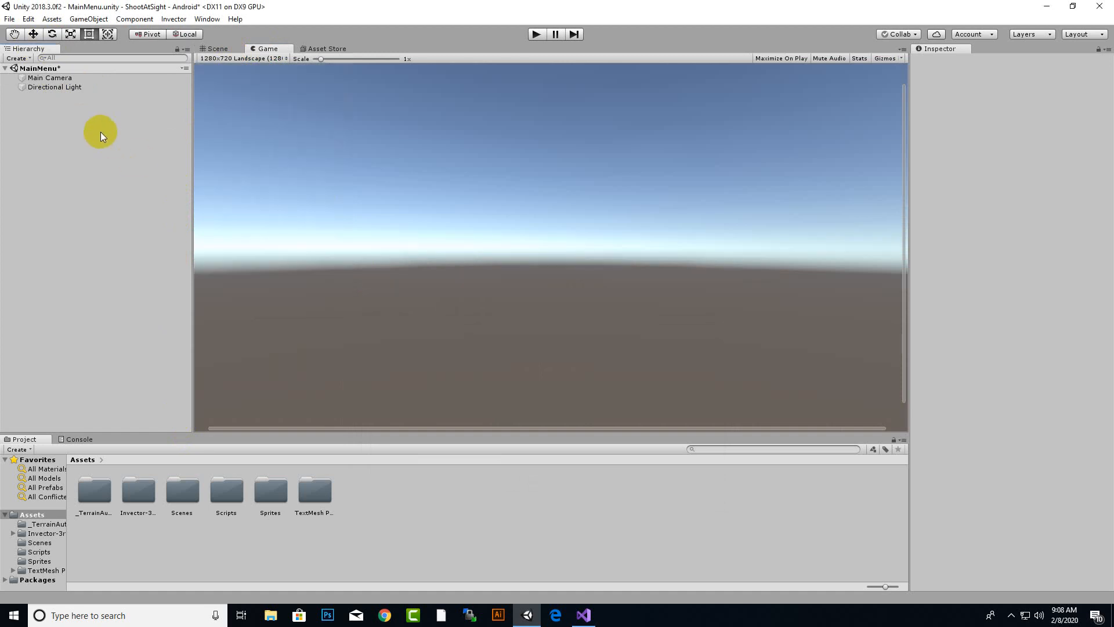
Add a UI Canvas to the MainMenu scene
right_click(80, 102)
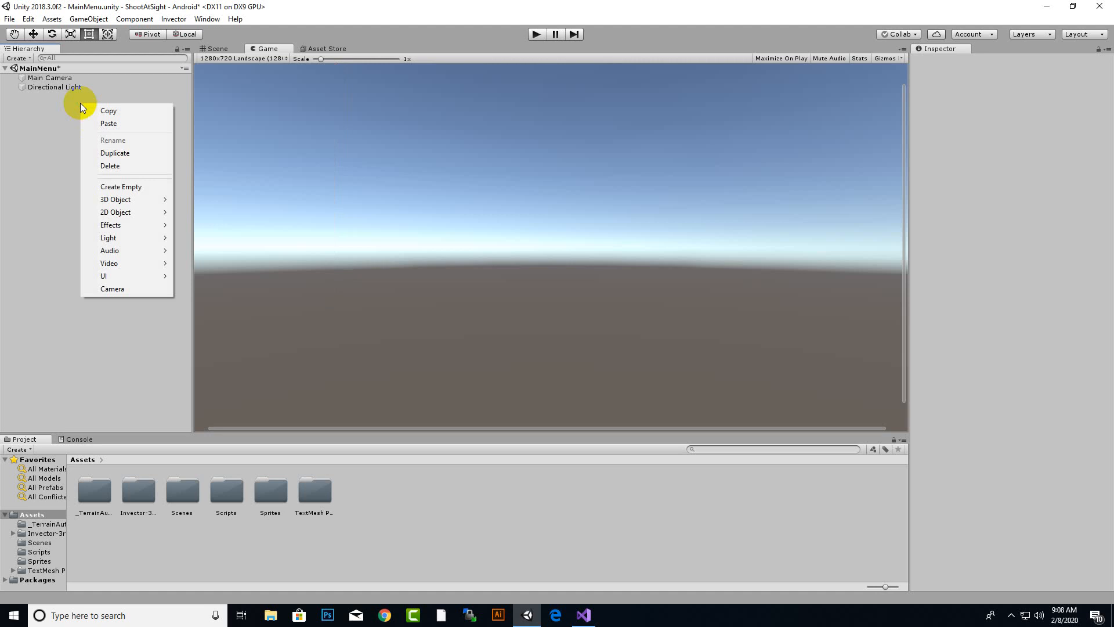
mouse_move(157, 278)
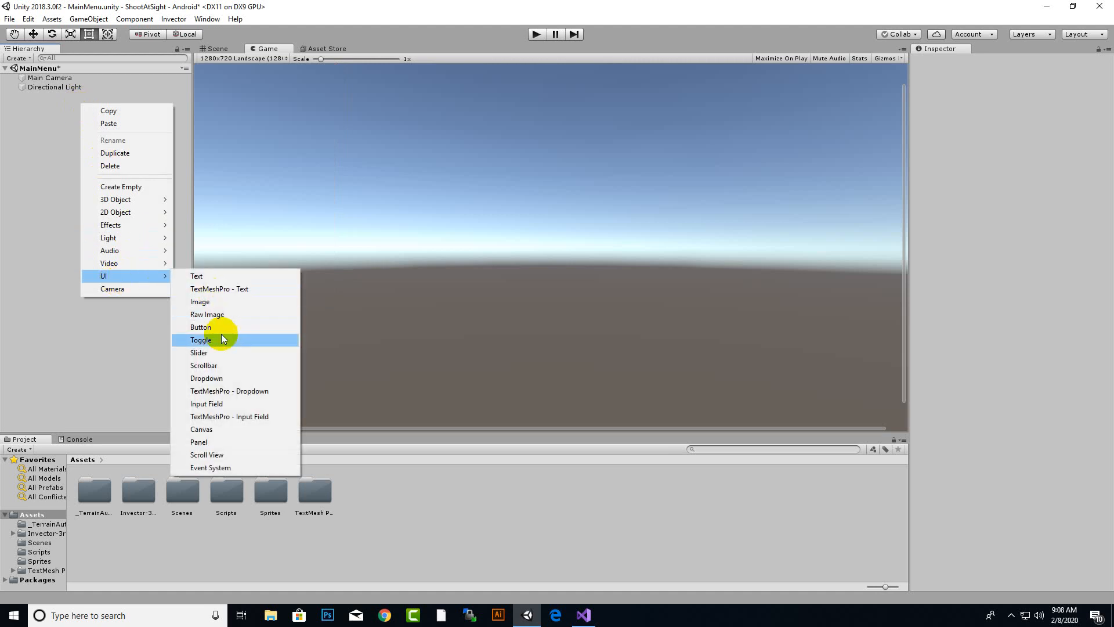
left_click(218, 430)
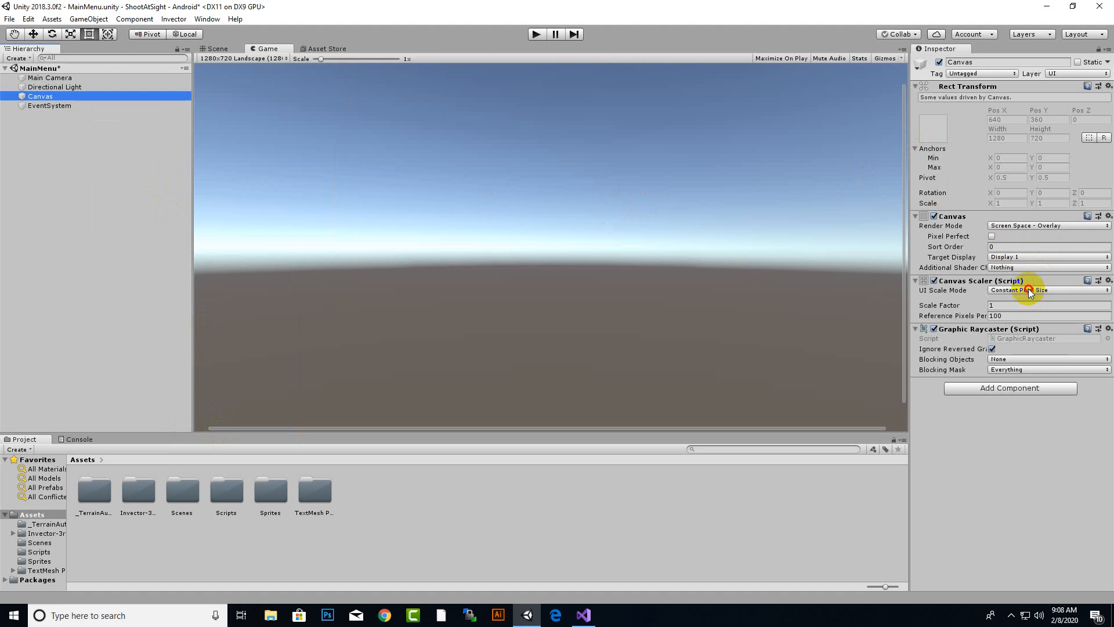
Set the canvas's UI scale mode to Scale With Screen Size with a reference resolution of 1280 by 720
left_click(1029, 291)
left_click(990, 308)
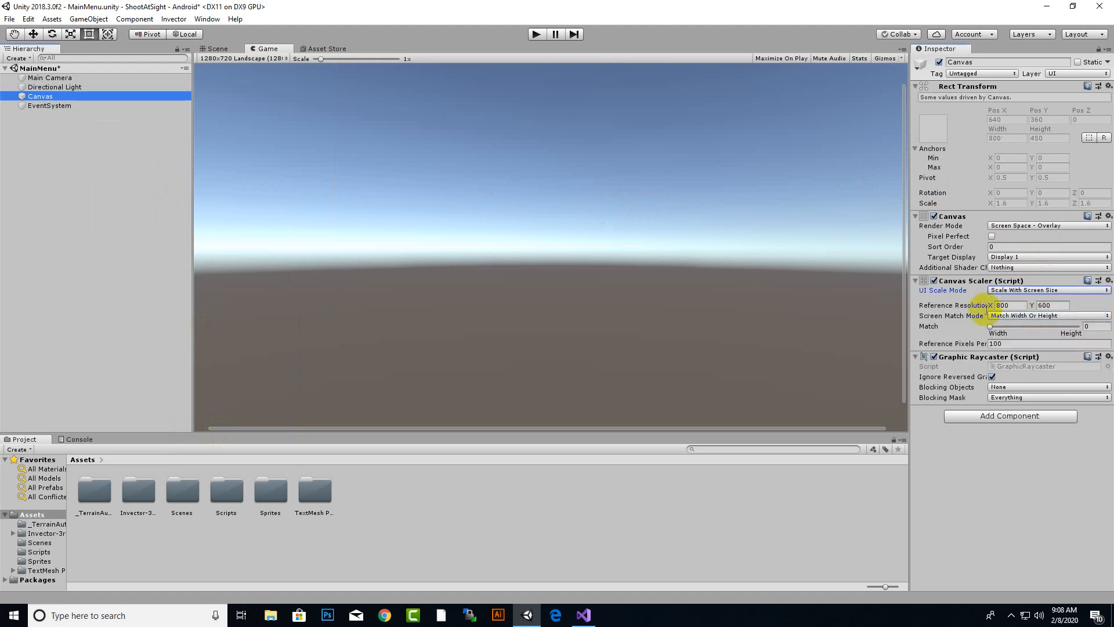
left_click(994, 305)
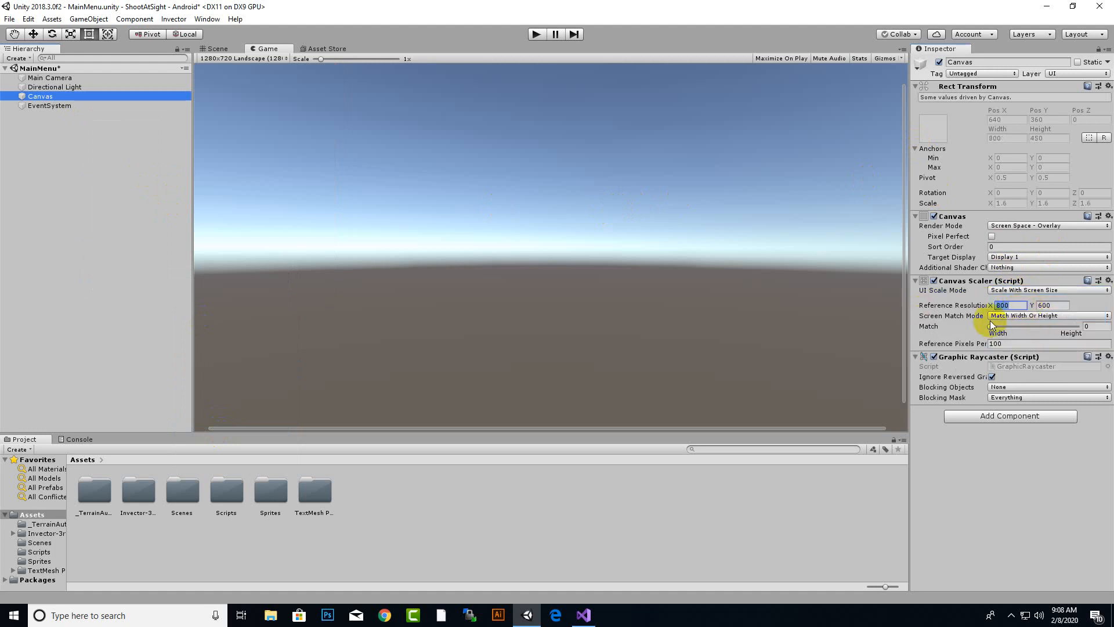
type("1280")
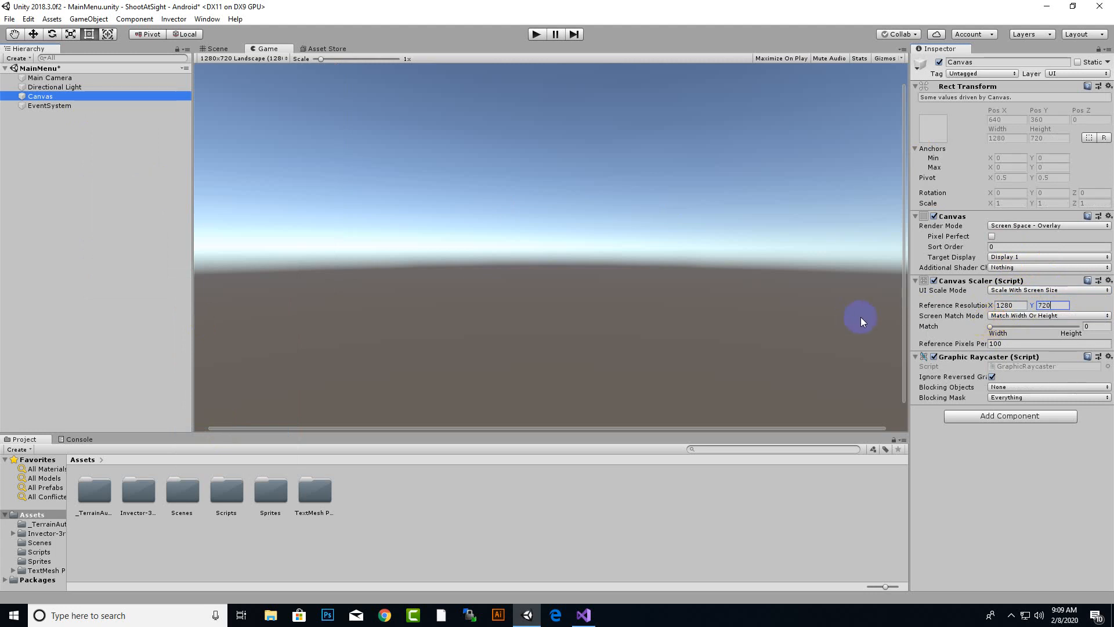
Add a UI Panel under the Canvas and rename it BG
right_click(39, 96)
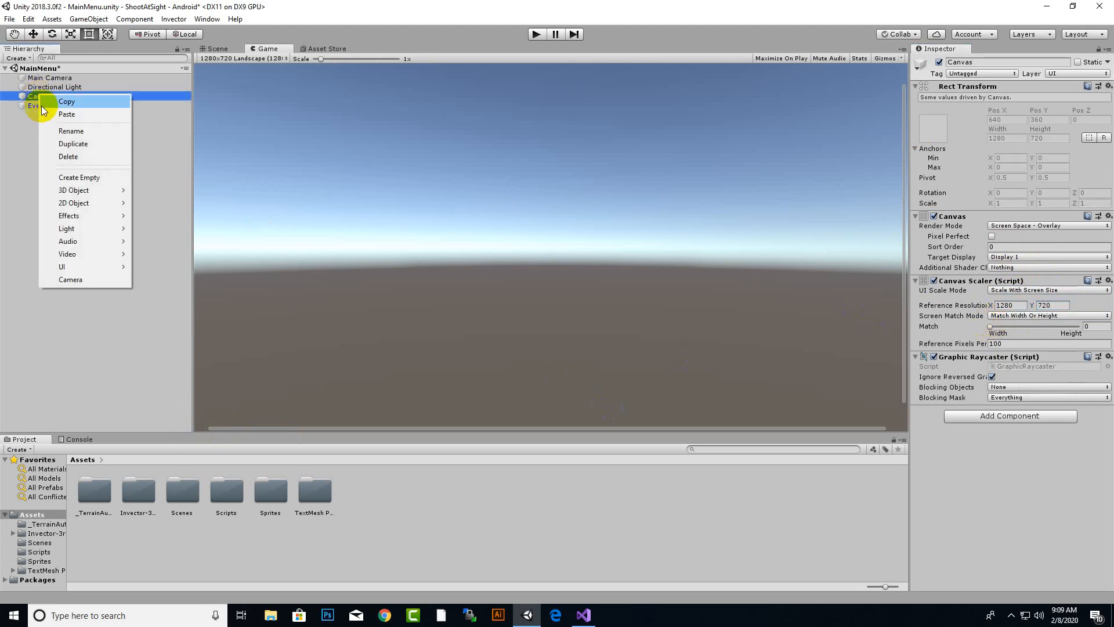
mouse_move(106, 266)
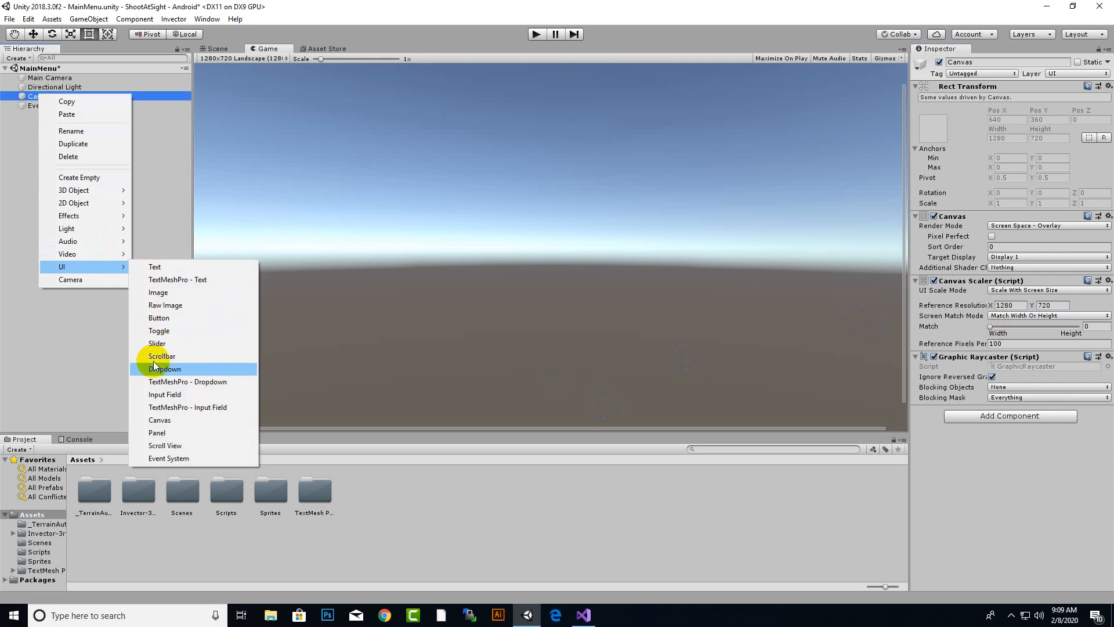
left_click(158, 433)
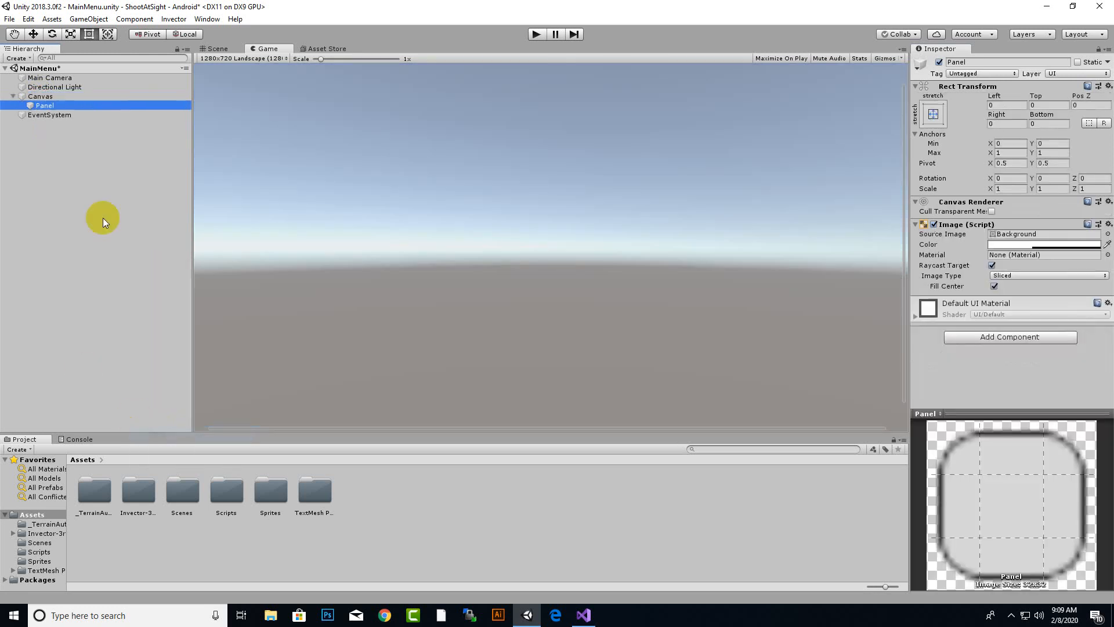
right_click(47, 107)
left_click(81, 141)
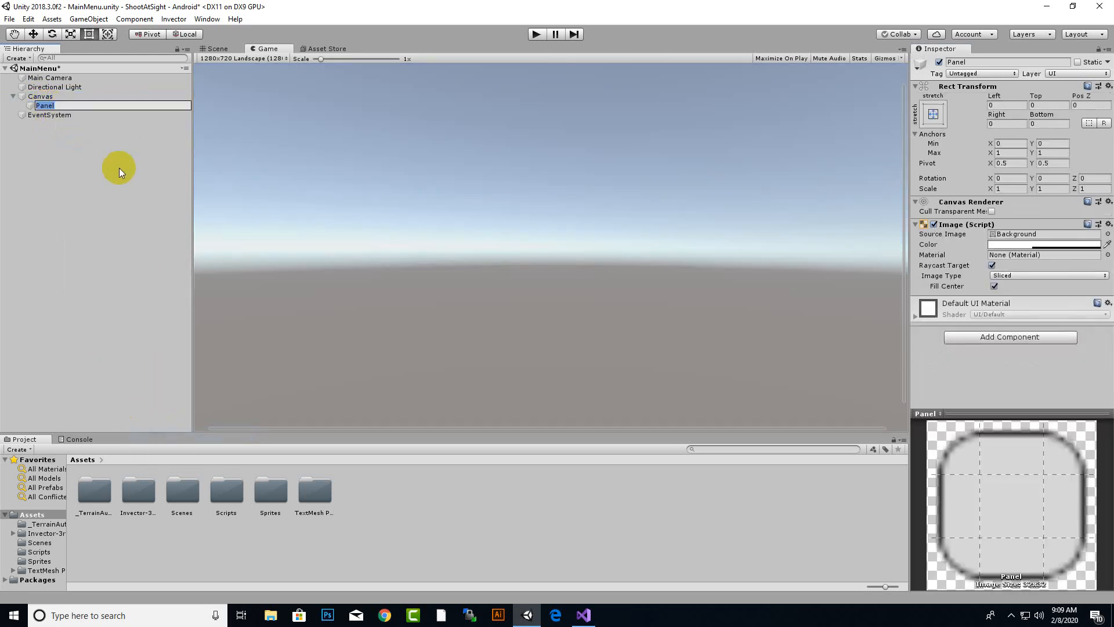
type("BG")
key("Return")
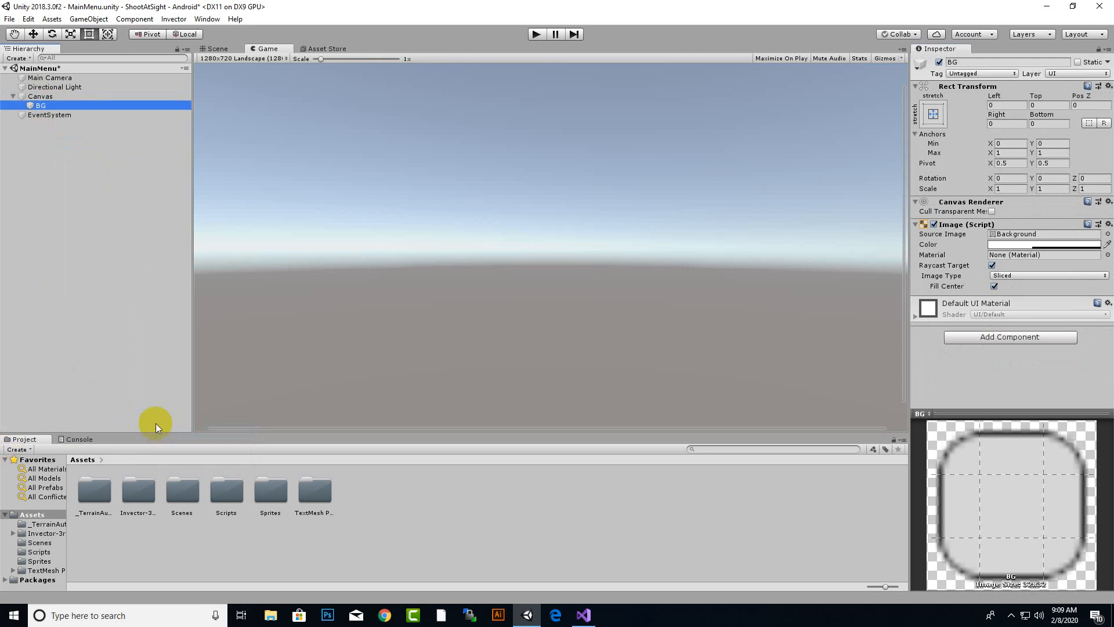
Assign the backgroundimage sprite from the Sprites folder as the BG panel's source image
double_click(269, 490)
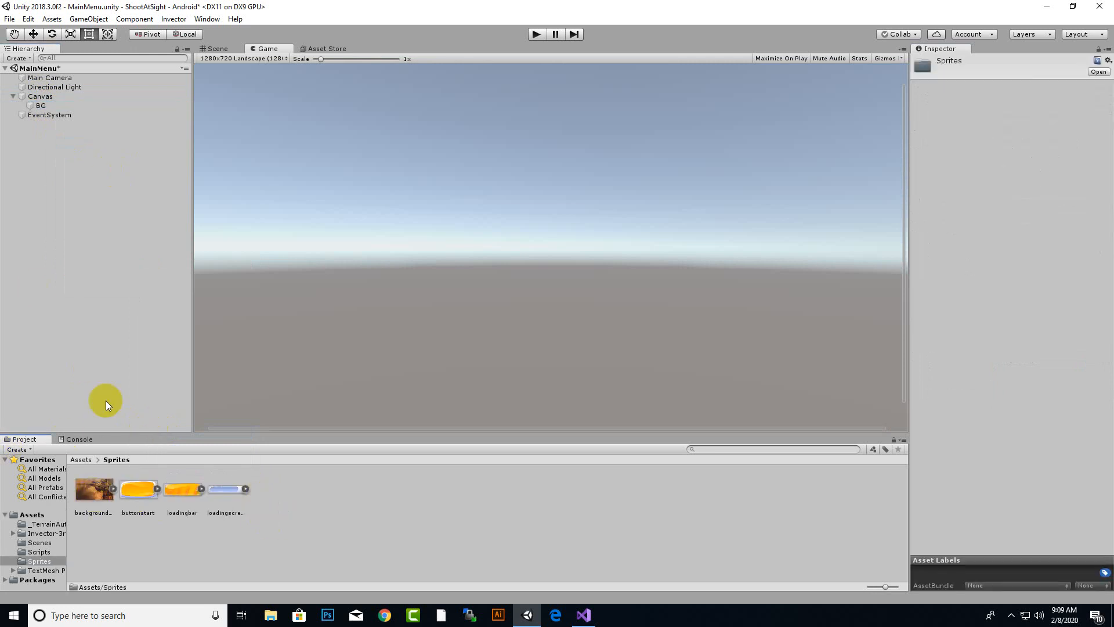
left_click(41, 105)
left_click_drag(93, 489, 1018, 234)
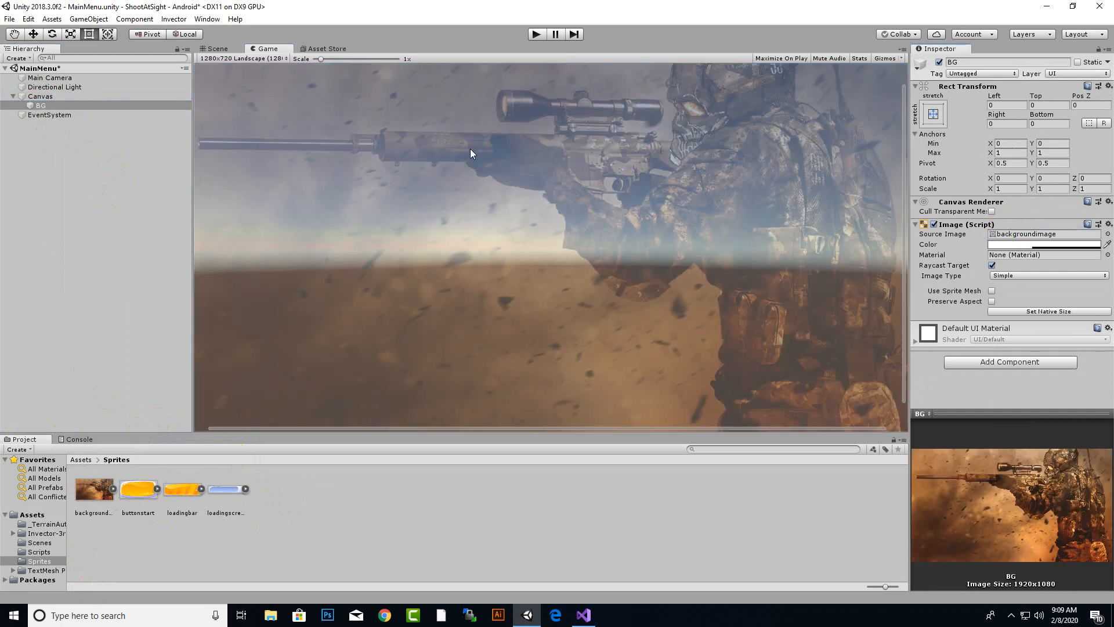
Make the BG panel's image fully opaque by raising its colour alpha to 255
left_click_drag(320, 59, 235, 78)
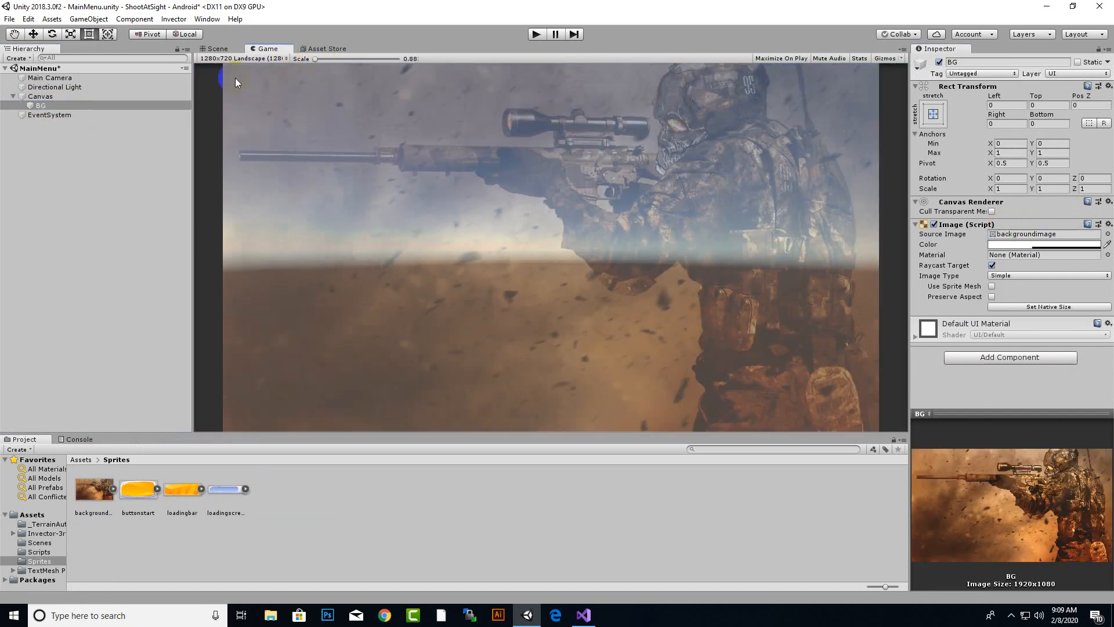
left_click(226, 49)
scroll(646, 284, "up", 2)
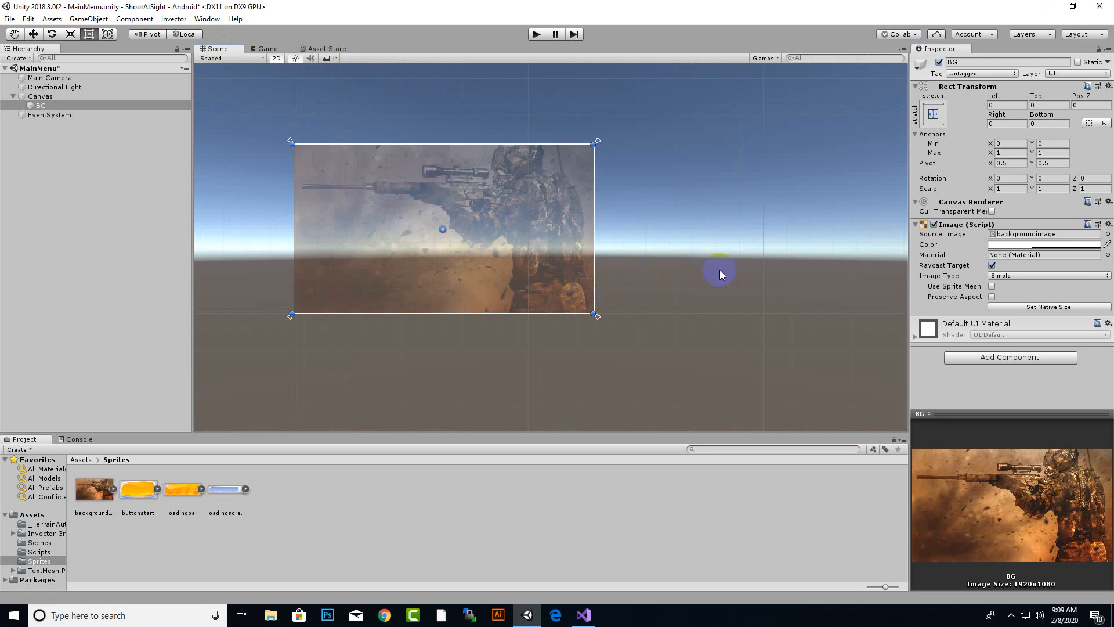
middle_click_drag(719, 274, 816, 239)
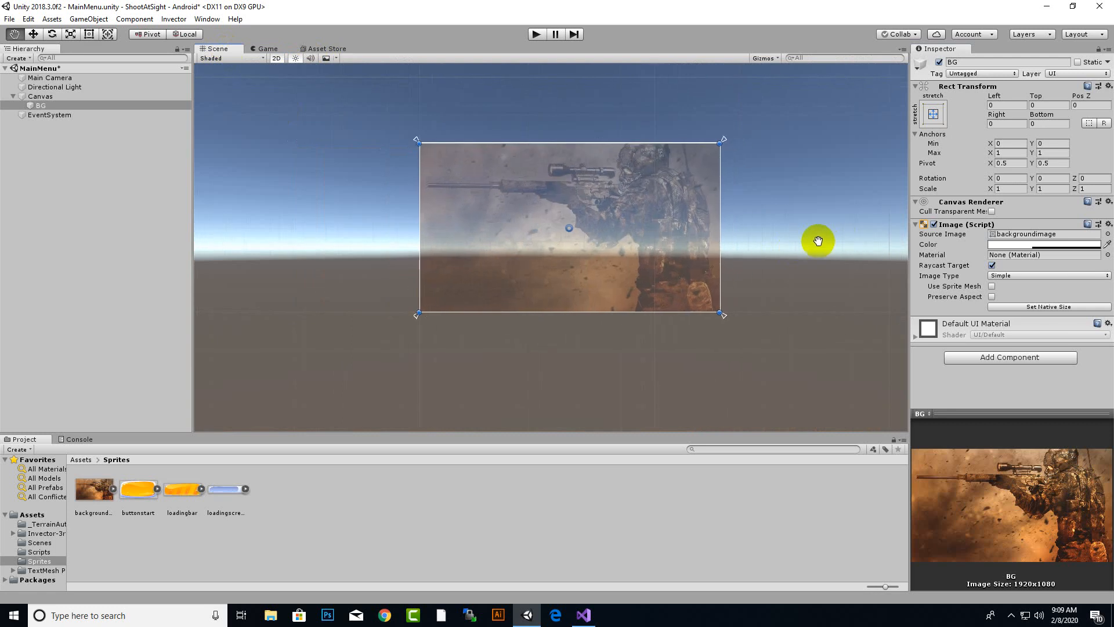
left_click(994, 244)
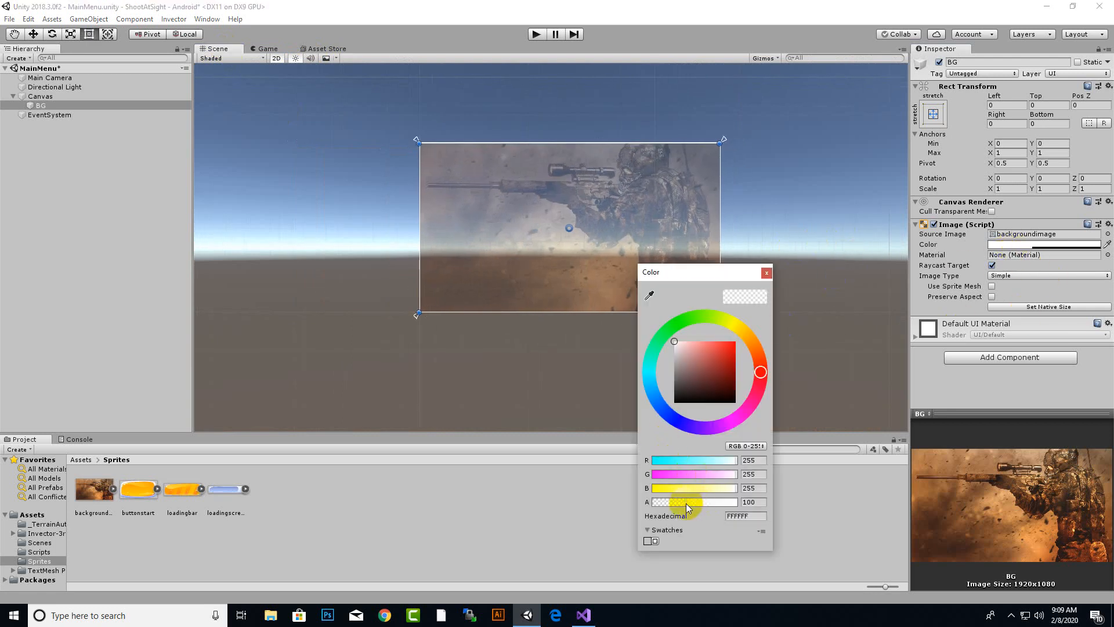
left_click_drag(687, 508, 744, 507)
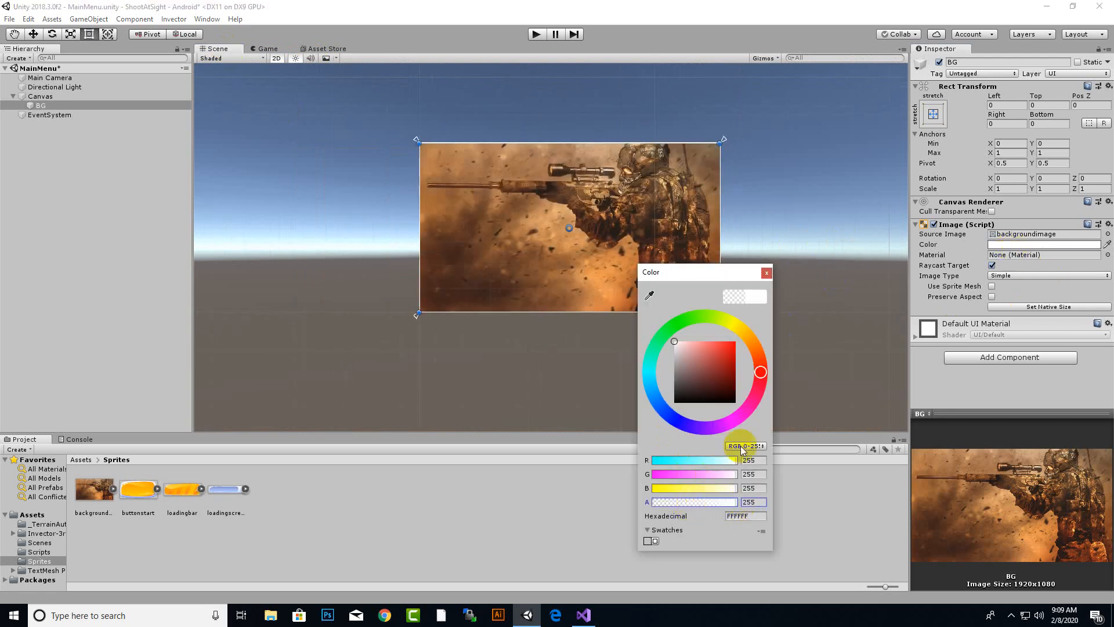
left_click(766, 273)
Add a TextMeshPro text object under the Canvas and rename it Title
scroll(541, 268, "up", 2)
scroll(541, 268, "up", 1)
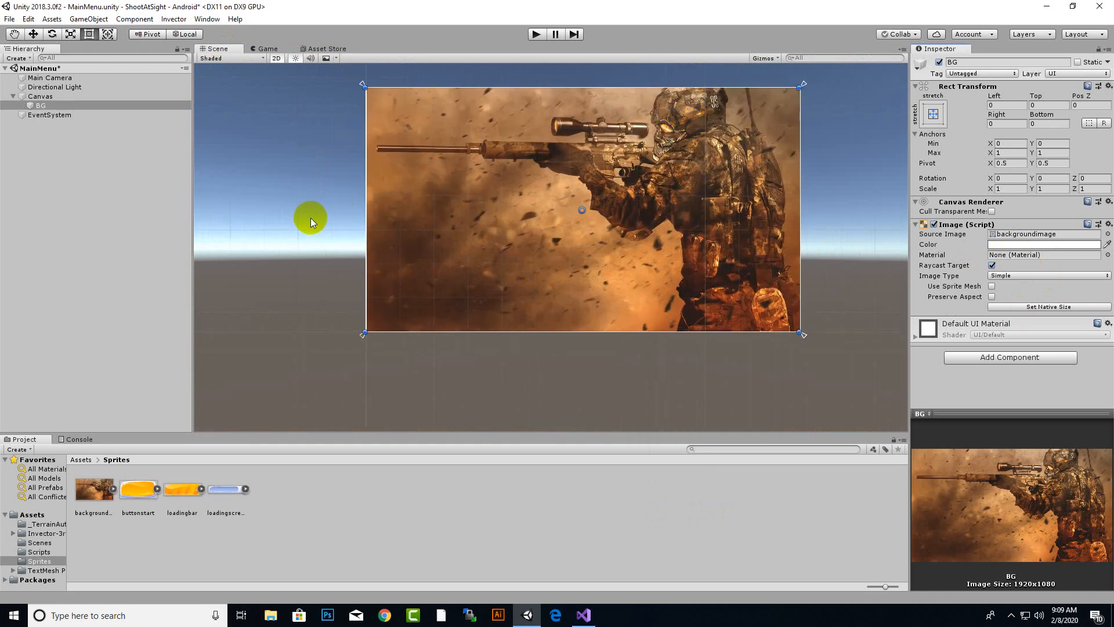
left_click(33, 95)
right_click(33, 96)
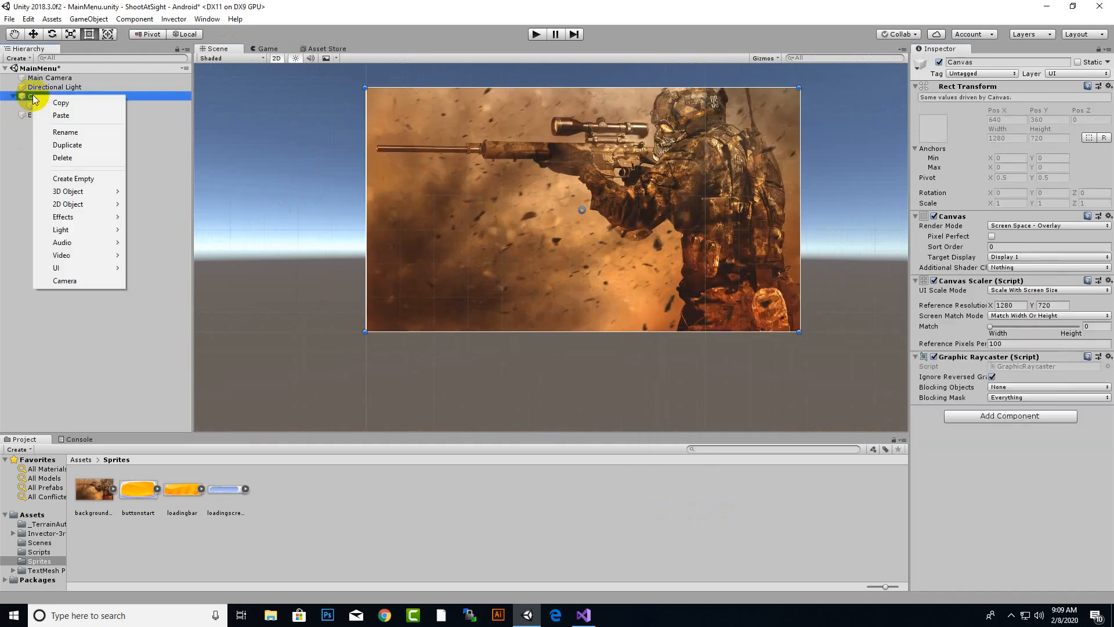
mouse_move(74, 268)
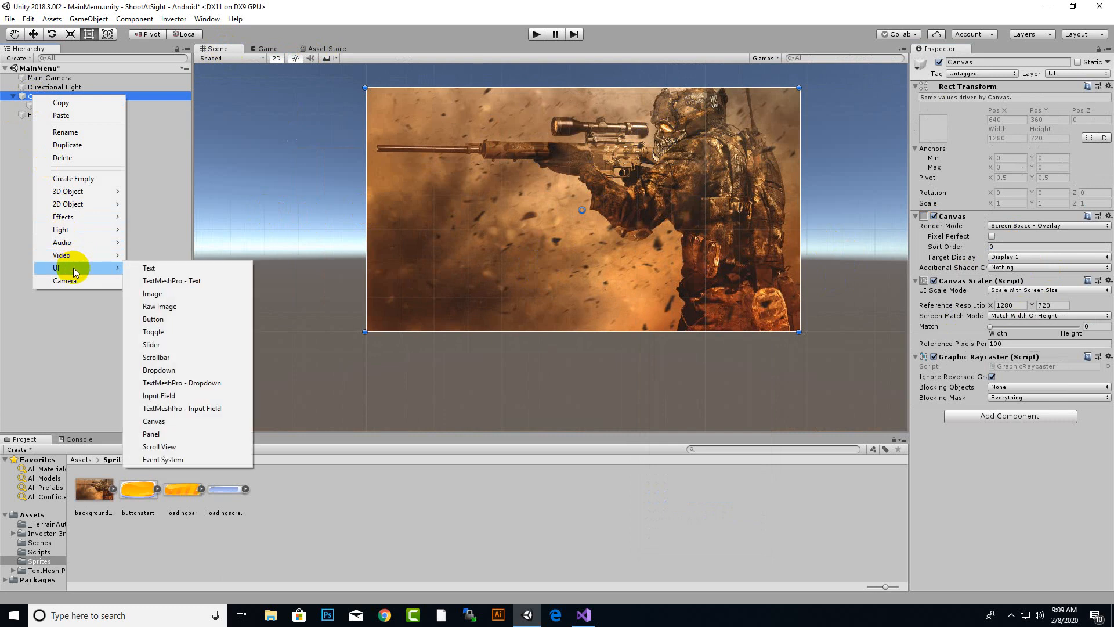
left_click(179, 280)
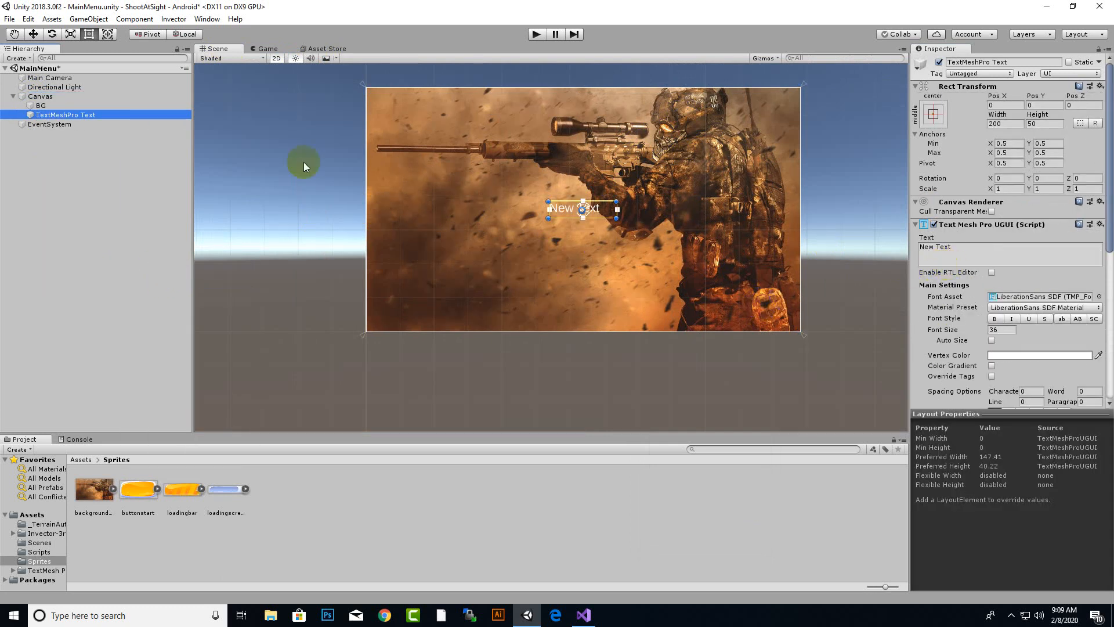
right_click(58, 115)
left_click(93, 152)
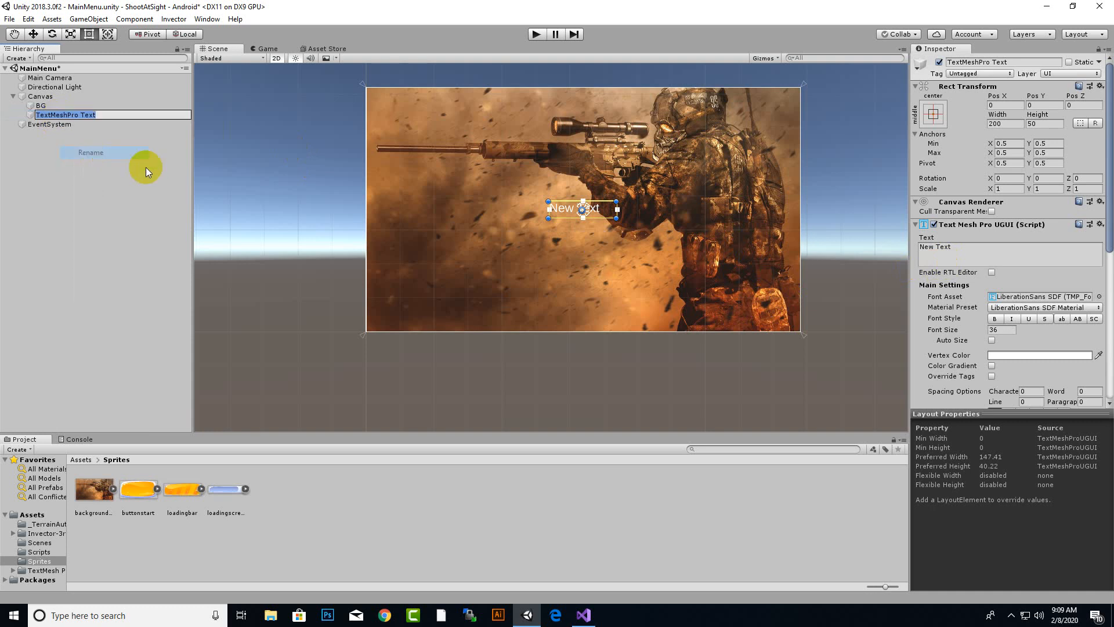
type("Title")
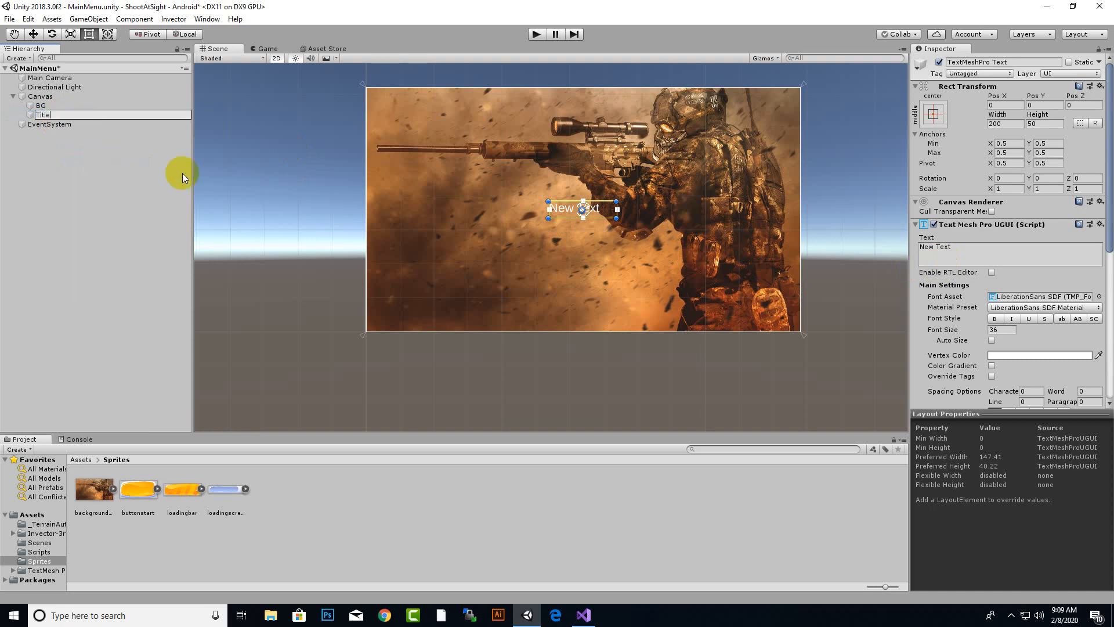
key("Return")
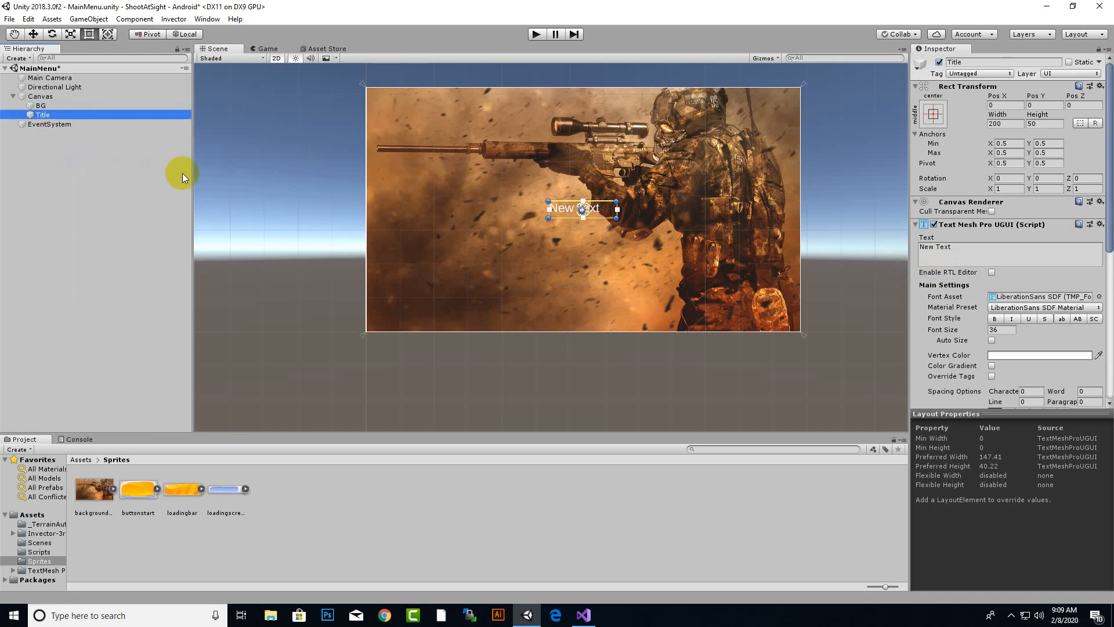
Set the Title text to "SHOOT AT SIGHT" and its font asset to Anton SDF
left_click(1017, 255)
type("SHOOT AT SIGHT")
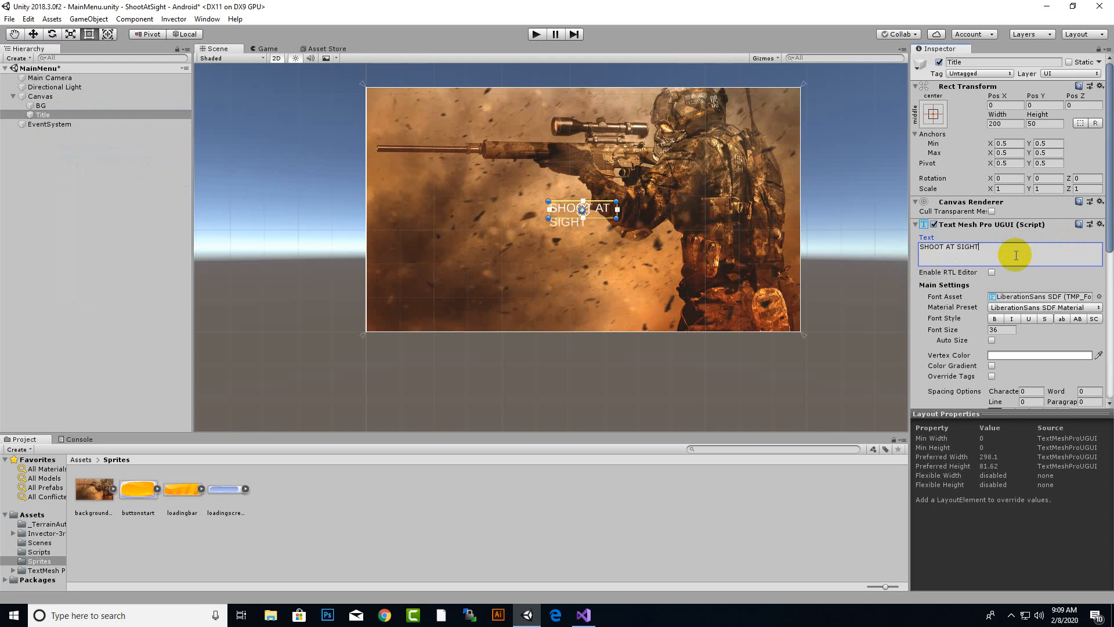
left_click(1097, 297)
double_click(780, 193)
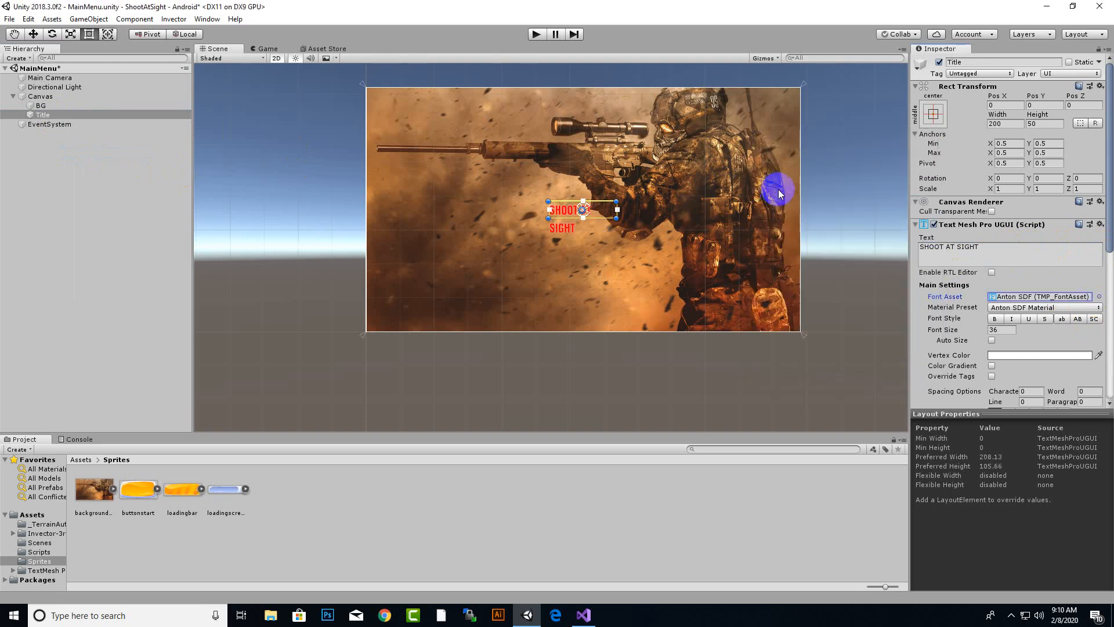
Set the Title text's font size to 100
left_click(1002, 329)
type("1")
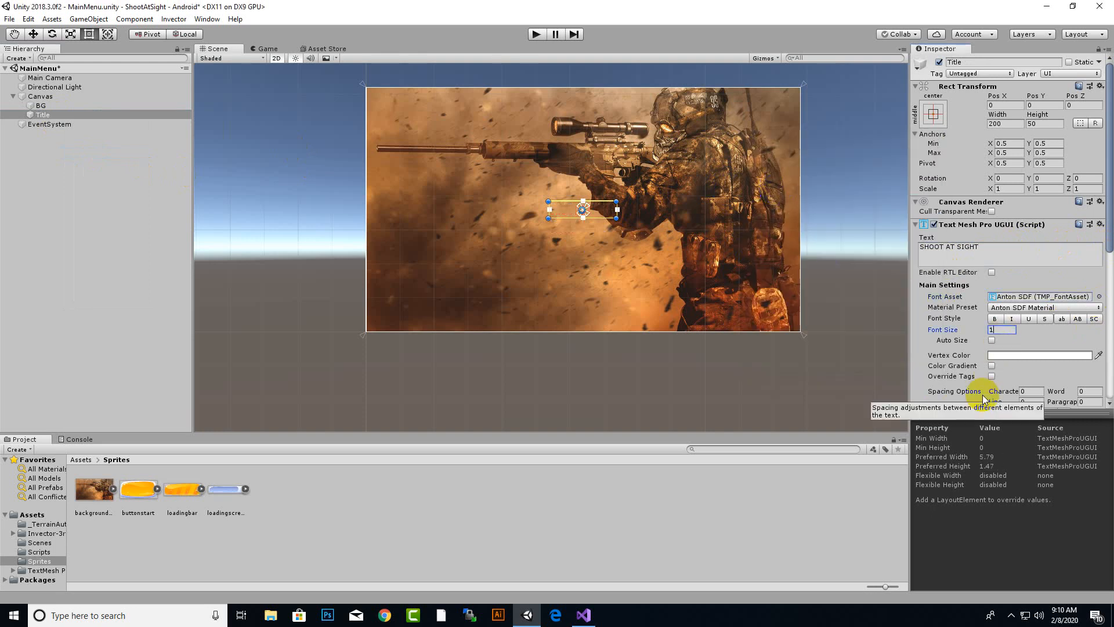
type("00")
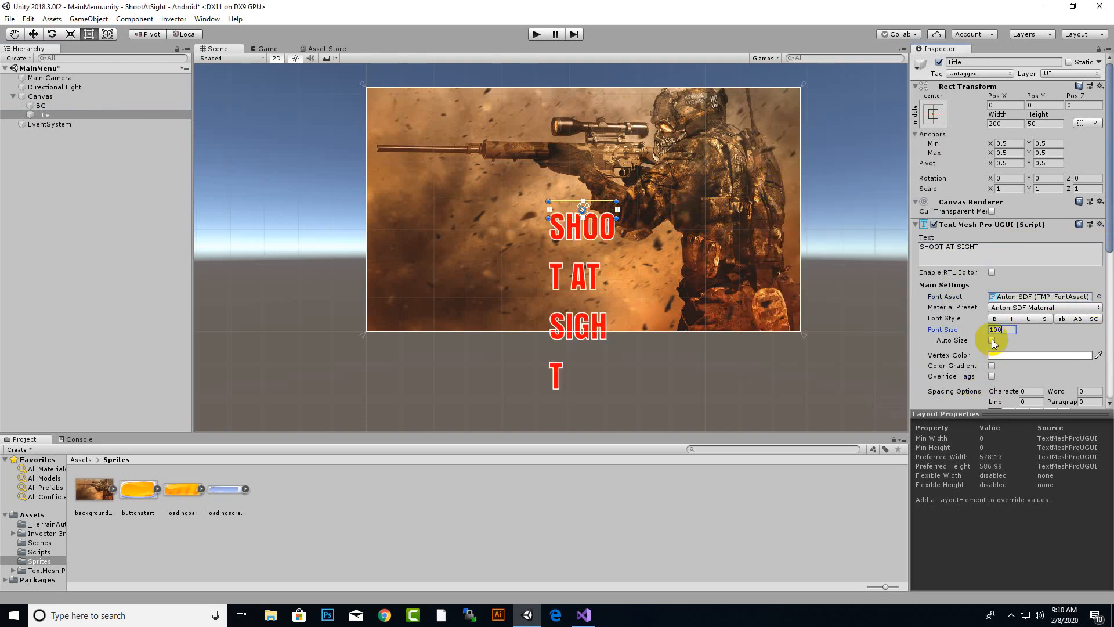
Enlarge the Title text box to about 680 by 199 and place it beneath the rifle barrel, at about X -269, Y 14
left_click_drag(548, 219, 383, 267)
left_click_drag(455, 236, 449, 152)
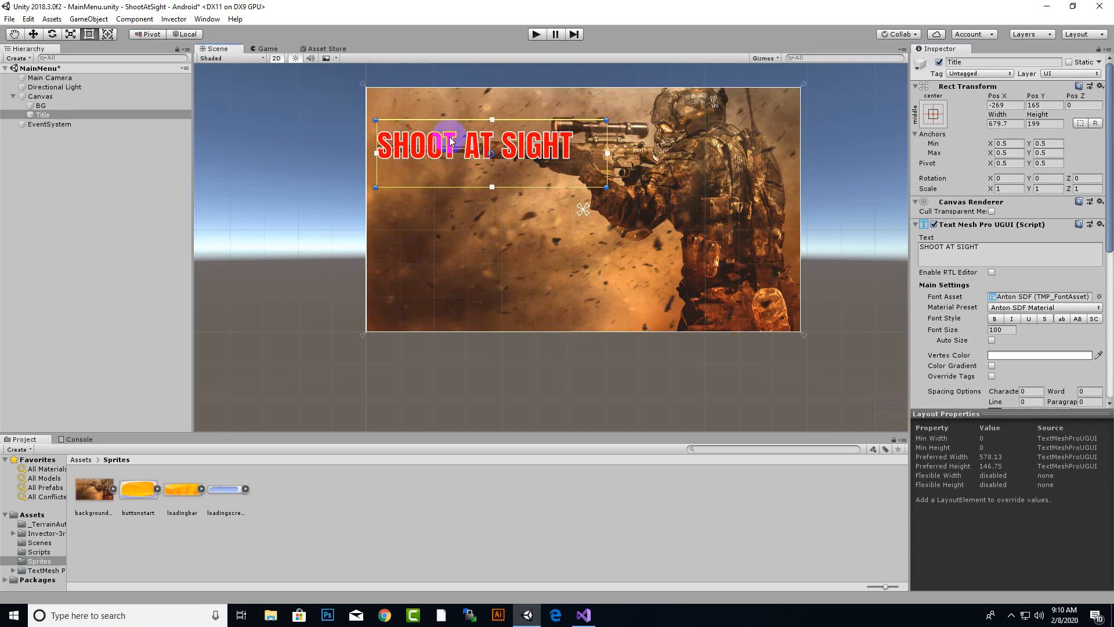
left_click_drag(451, 158, 451, 208)
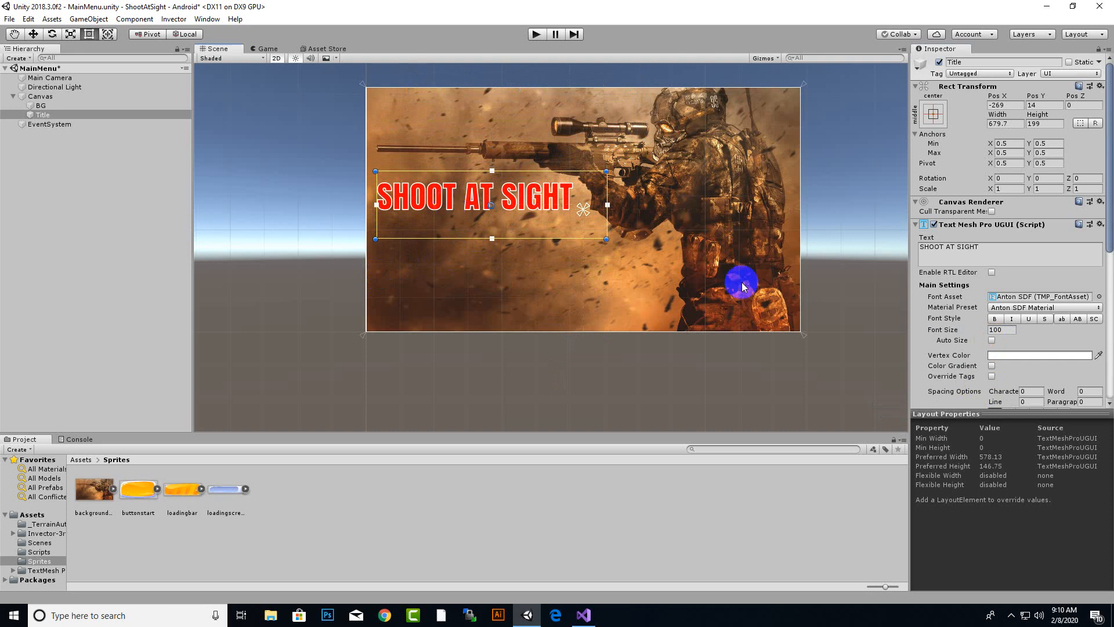
scroll(1081, 374, "down", 3)
scroll(1082, 376, "down", 4)
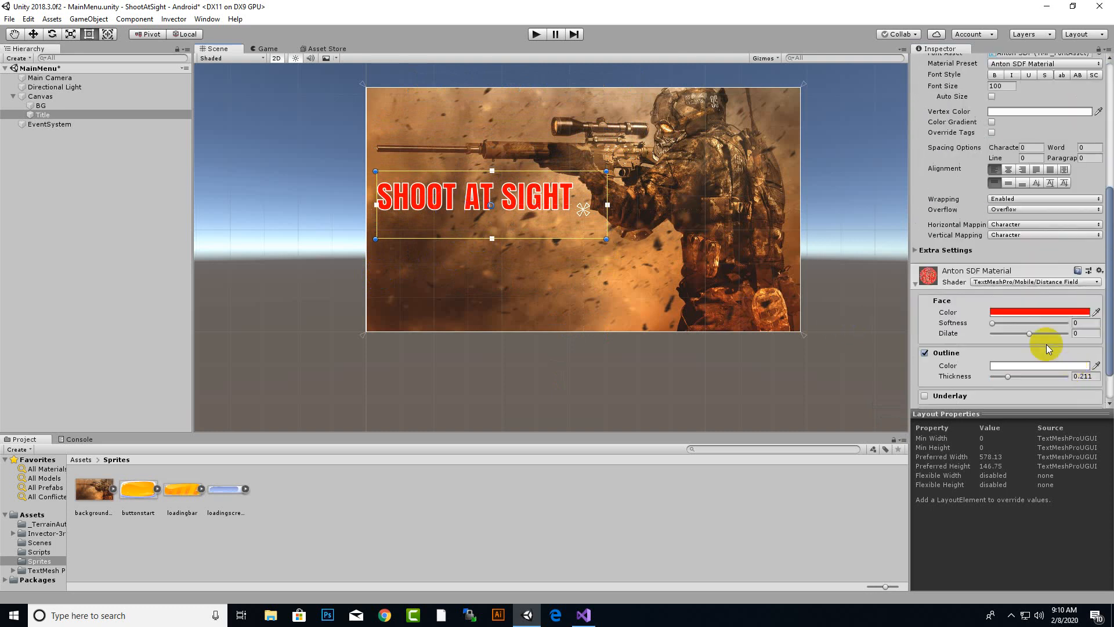
scroll(972, 296, "down", 1)
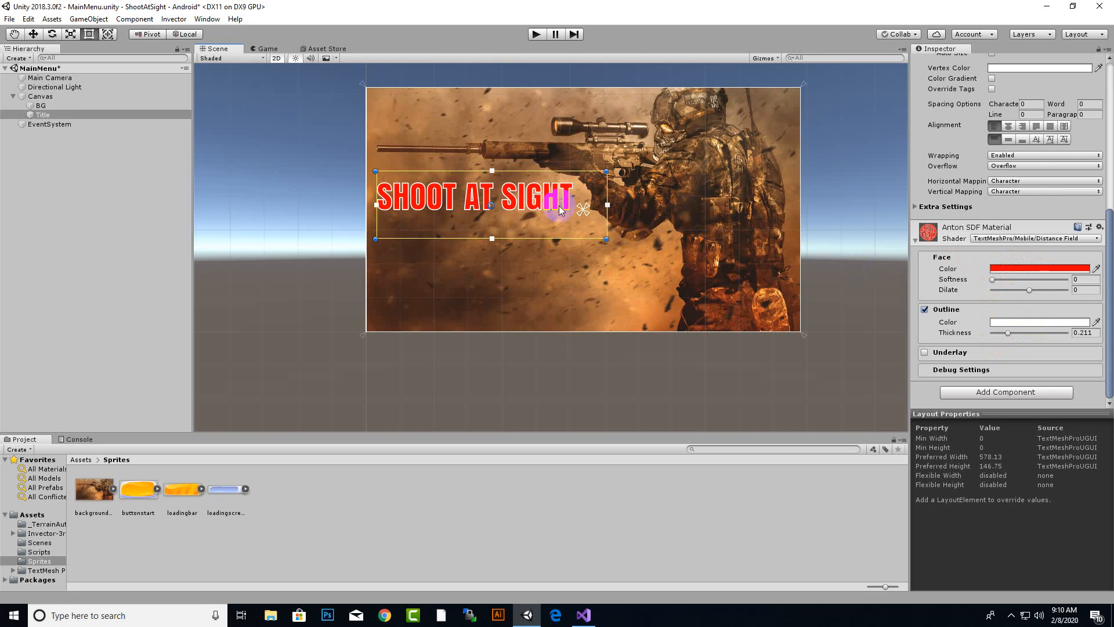
Add a UI Slider as a child of the Canvas
left_click(41, 97)
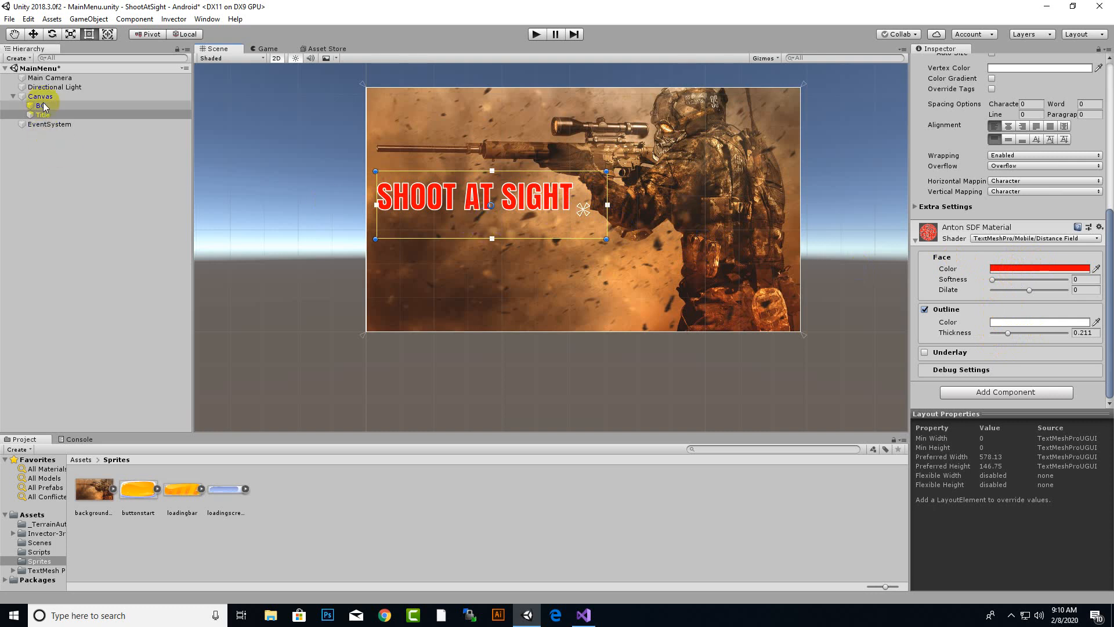
right_click(45, 99)
mouse_move(86, 274)
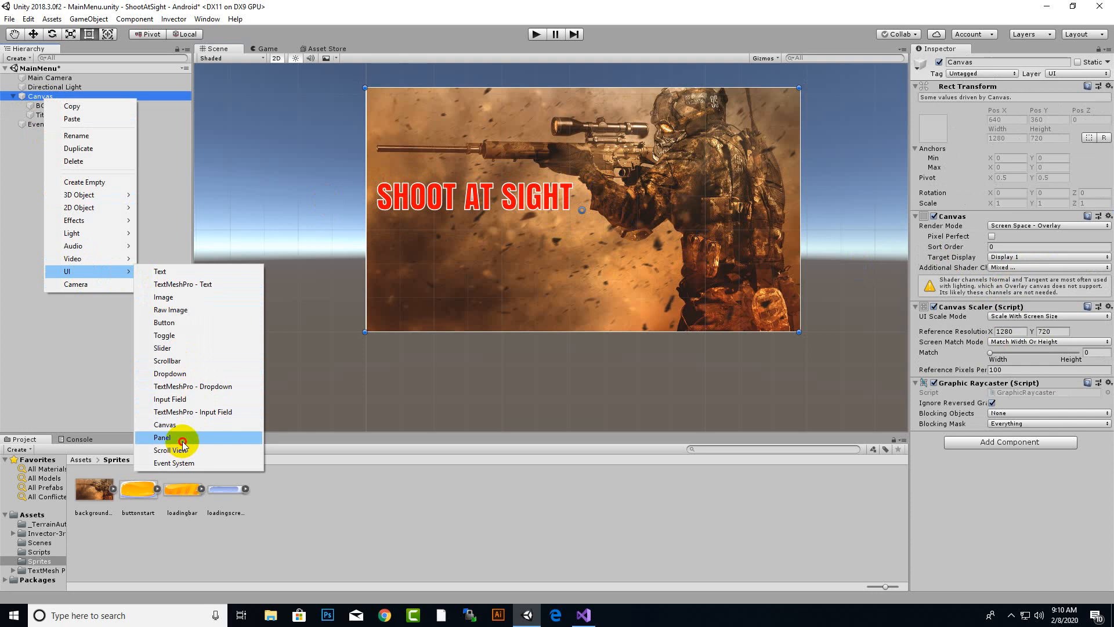
left_click(183, 350)
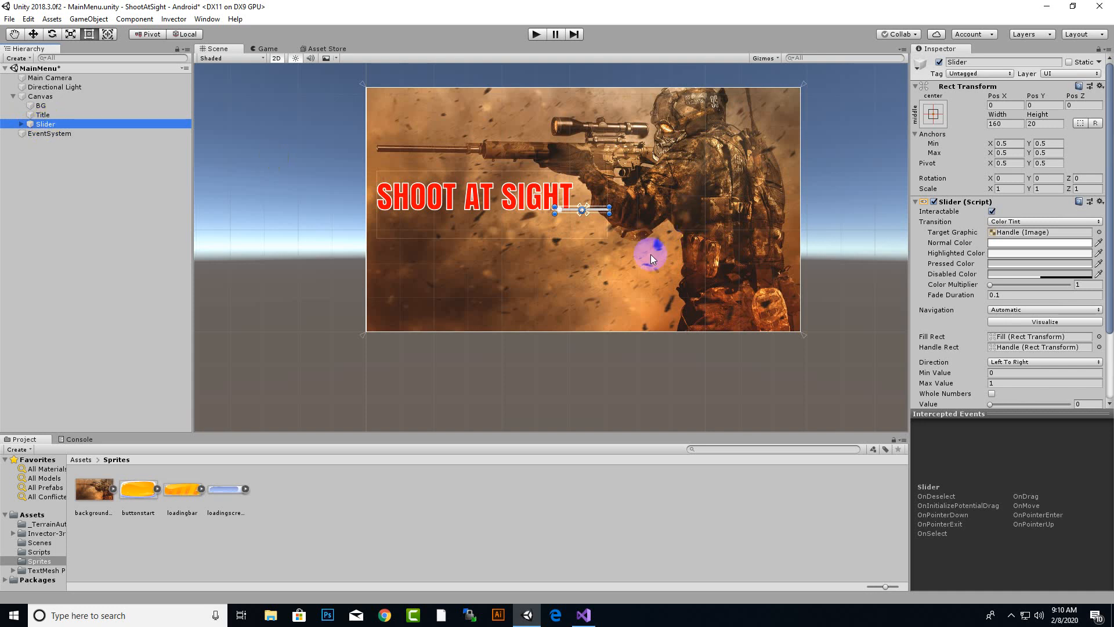
Resize the Slider to about 874 by 56 and place it along the canvas's lower edge, left-aligned with the Title
left_click(591, 219)
left_click_drag(591, 219, 669, 318)
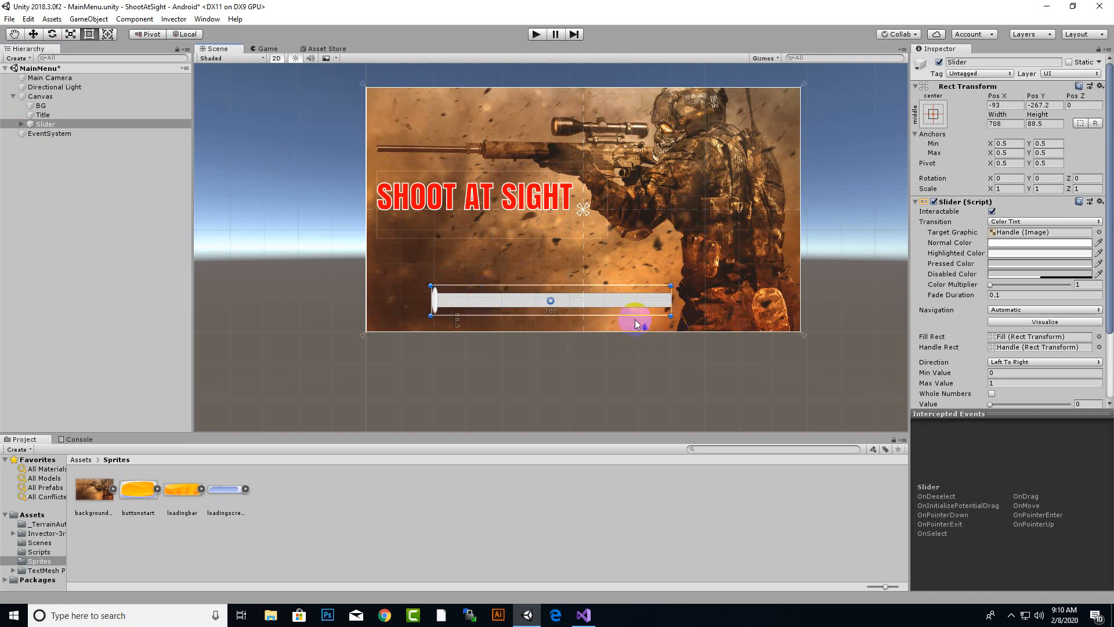
left_click_drag(431, 315, 410, 201)
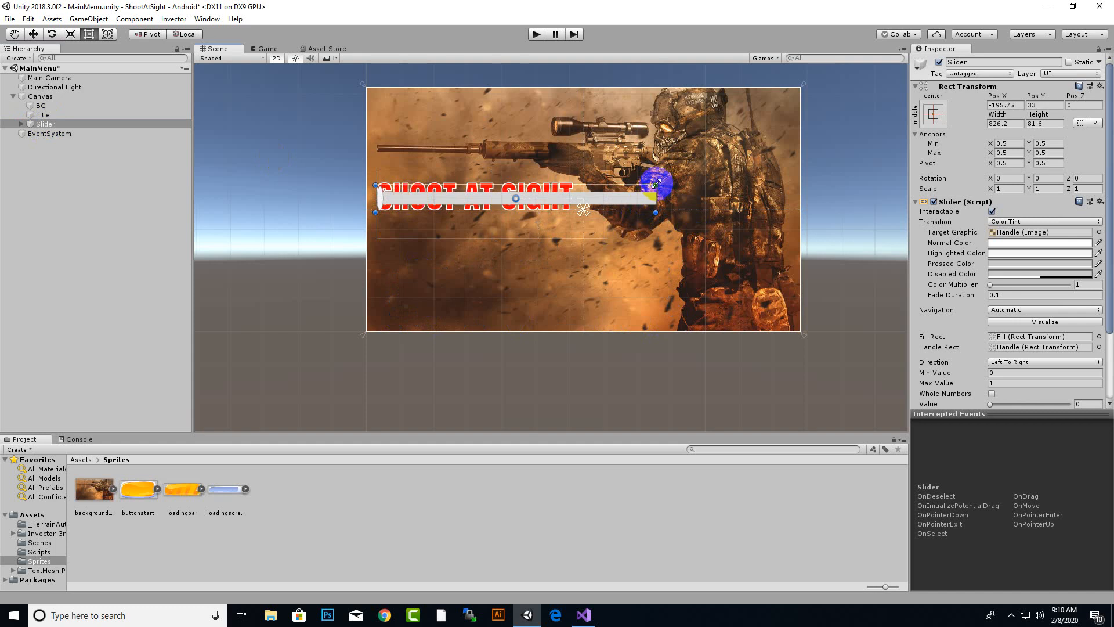
left_click_drag(654, 182, 672, 325)
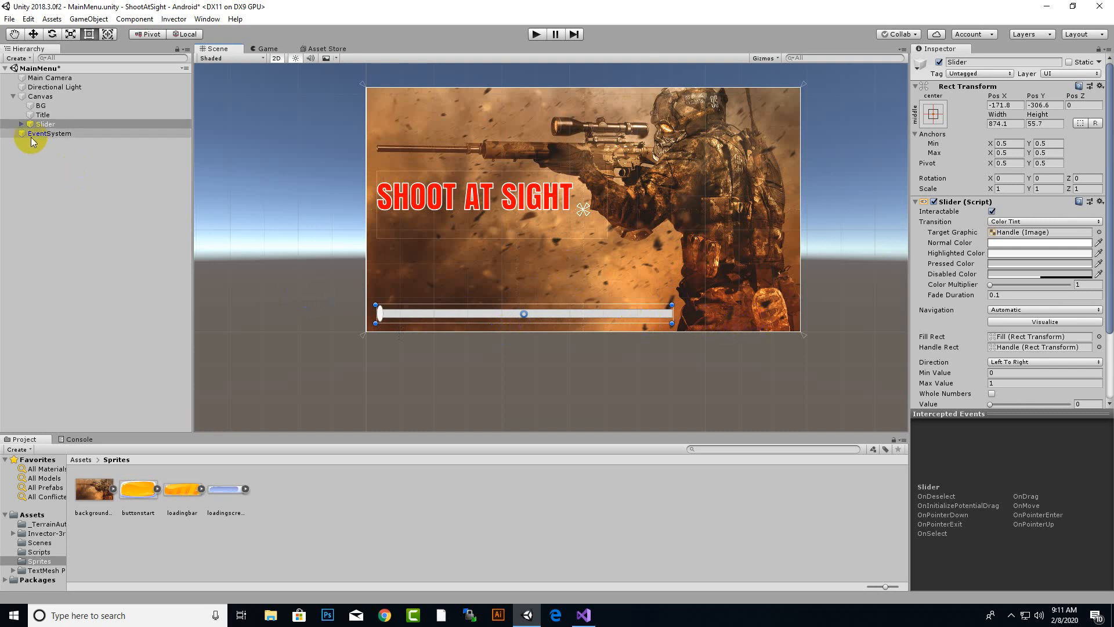
Make the Slider non-interactable and set both its Transition and its Navigation to None
left_click(58, 125)
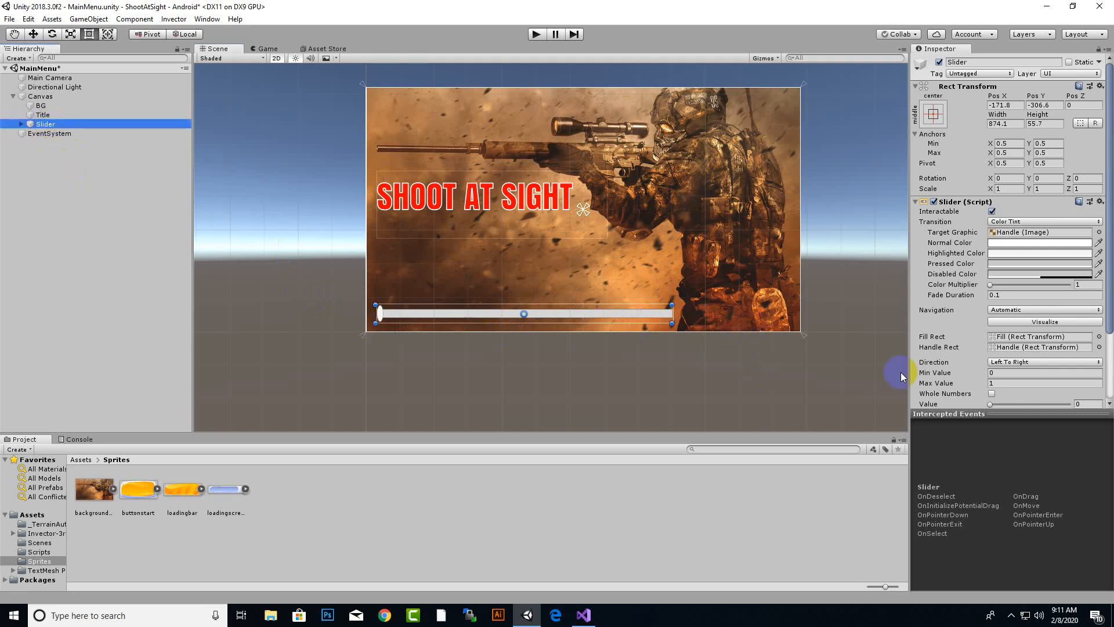
left_click(992, 211)
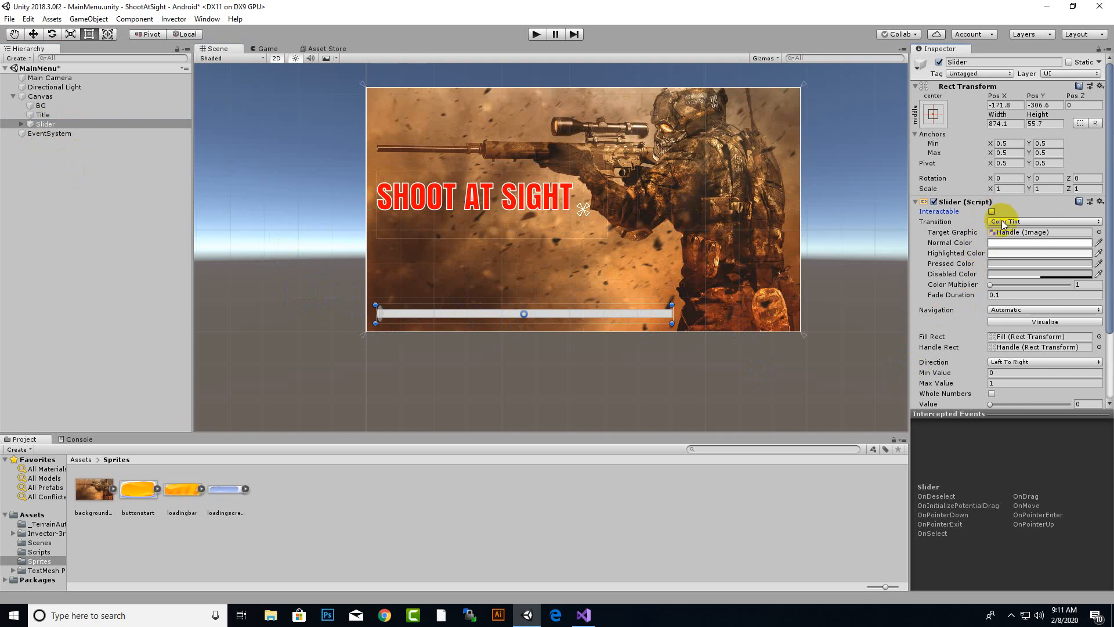
left_click(1004, 221)
left_click(1009, 234)
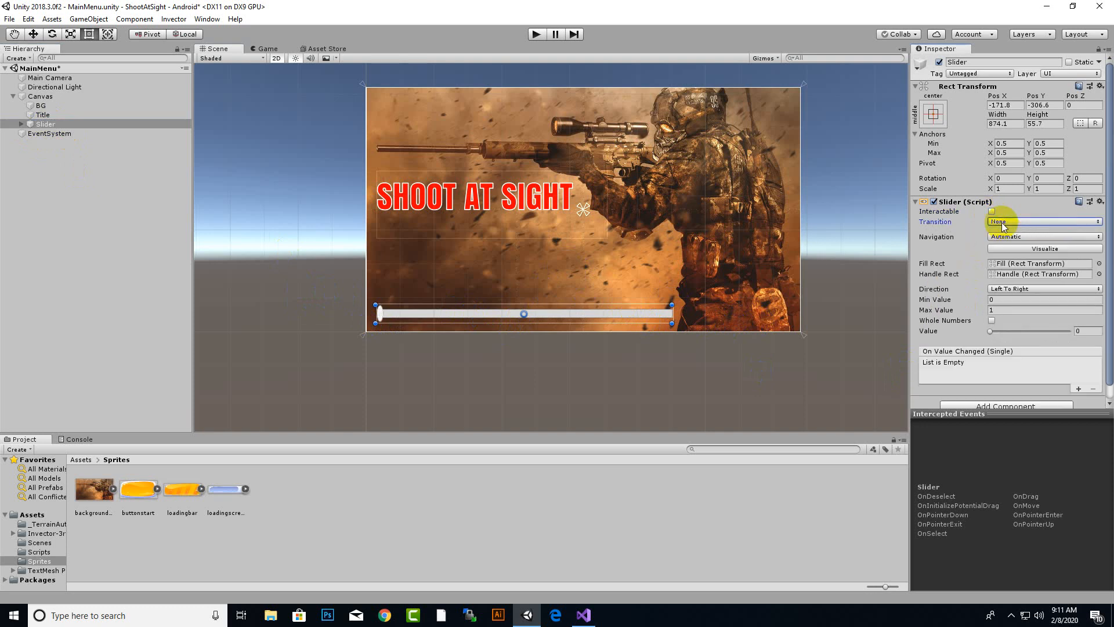
left_click(1001, 222)
left_click(1001, 231)
left_click(1011, 238)
left_click(1018, 250)
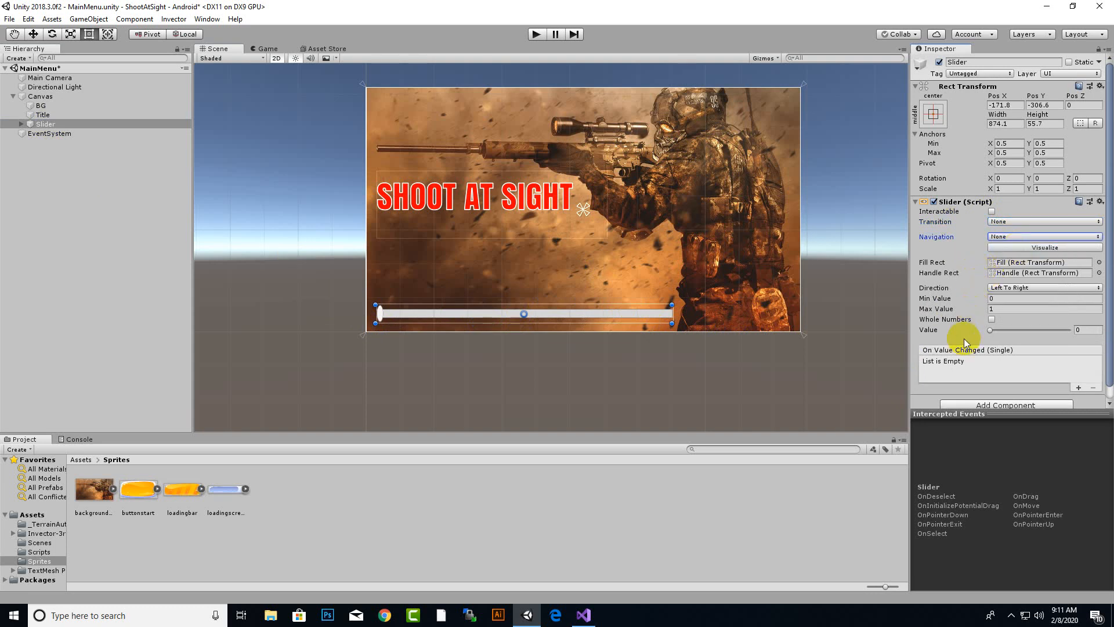
left_click_drag(989, 330, 817, 361)
Delete the Handle Slide Area from the Slider
left_click(21, 124)
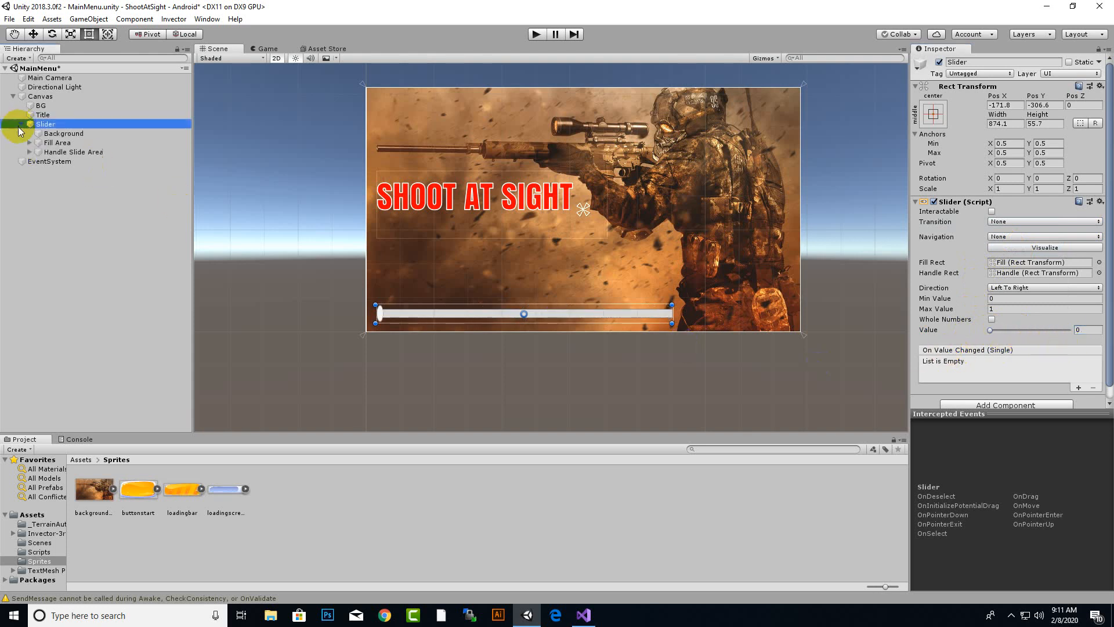
left_click(68, 152)
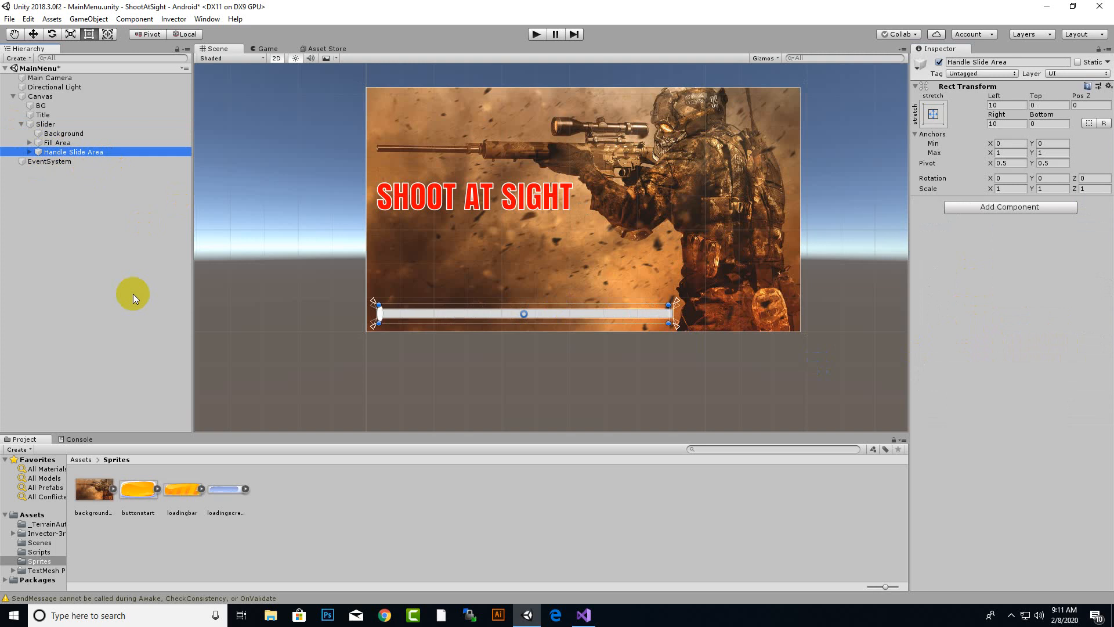
key("Delete")
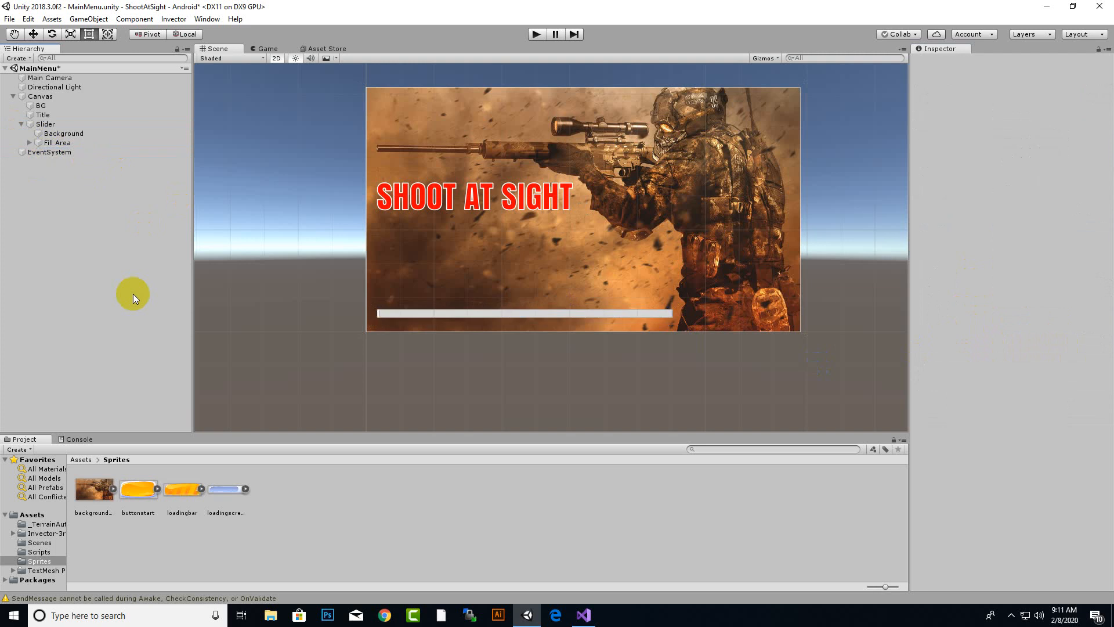
Set the Slider's value to 1 and extend its Fill's right edge to the end of the bar, with Right about -14.7
left_click(42, 124)
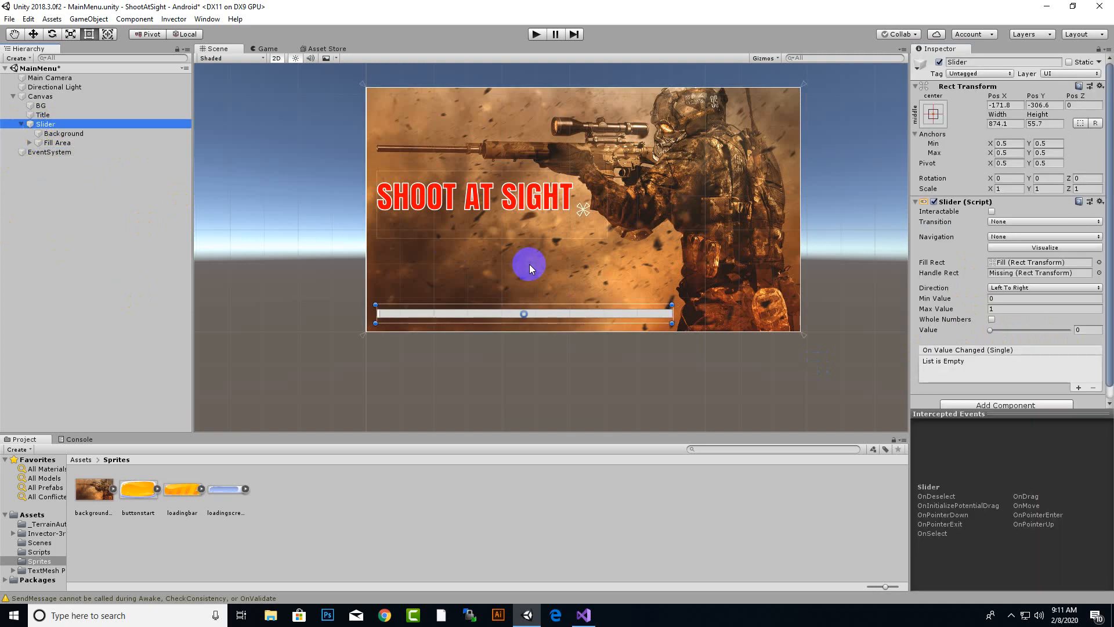
left_click_drag(991, 331, 1097, 354)
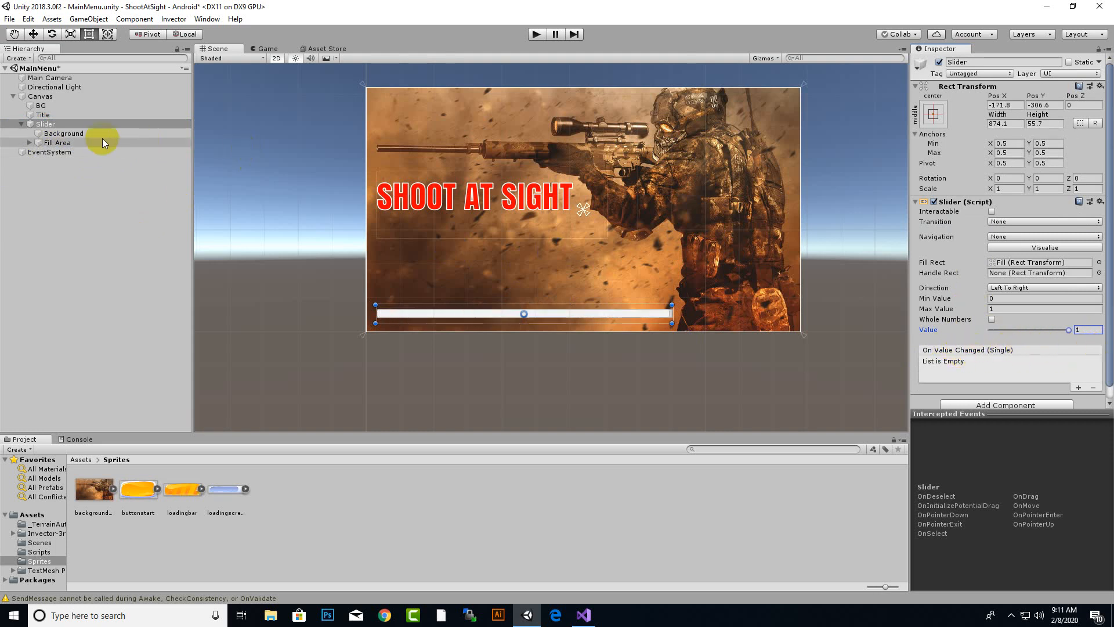
left_click(30, 142)
left_click(55, 151)
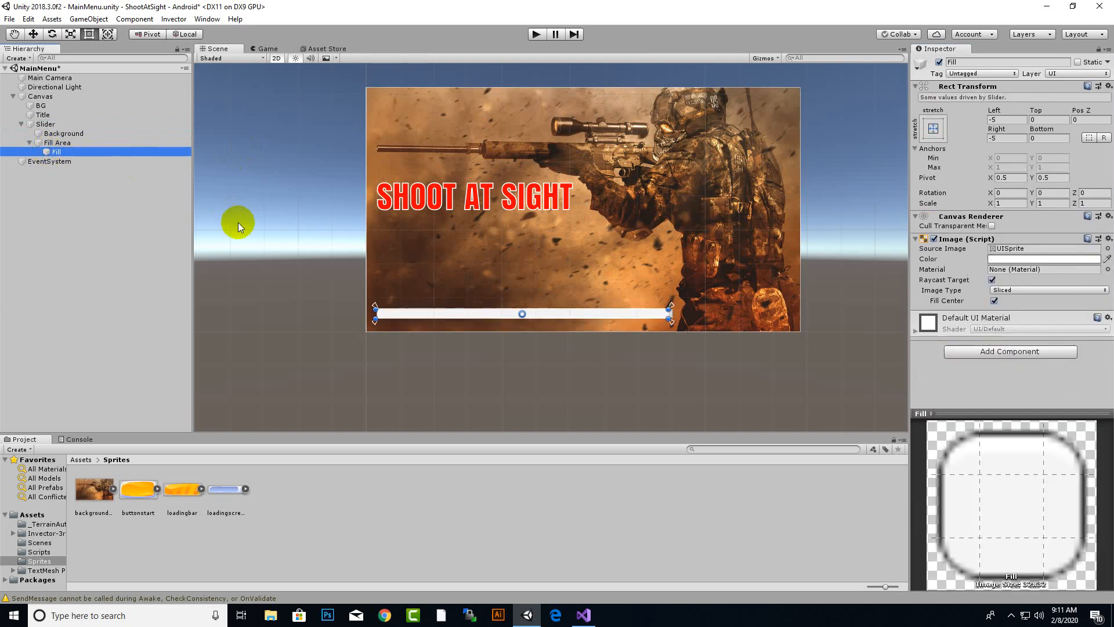
scroll(659, 333, "up", 5)
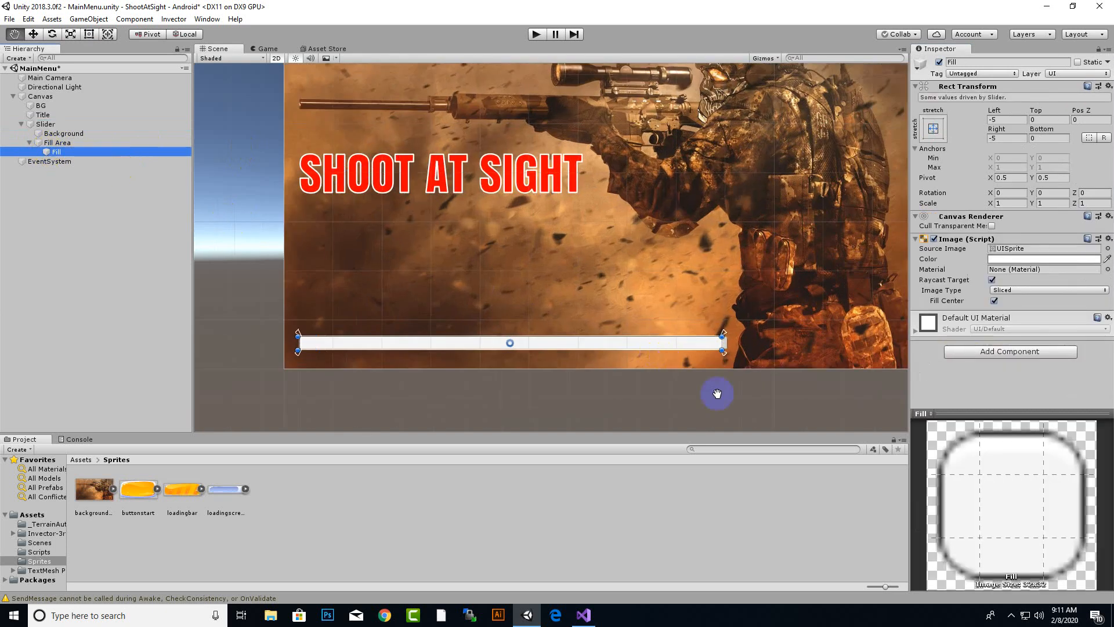
scroll(736, 401, "up", 5)
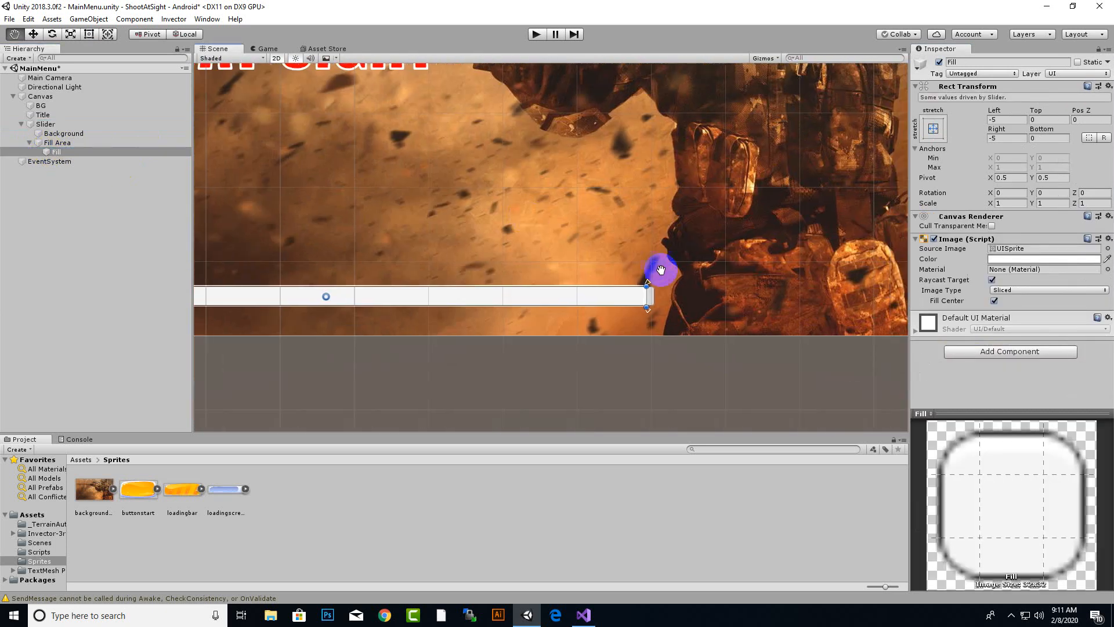
scroll(714, 341, "up", 4)
key("t")
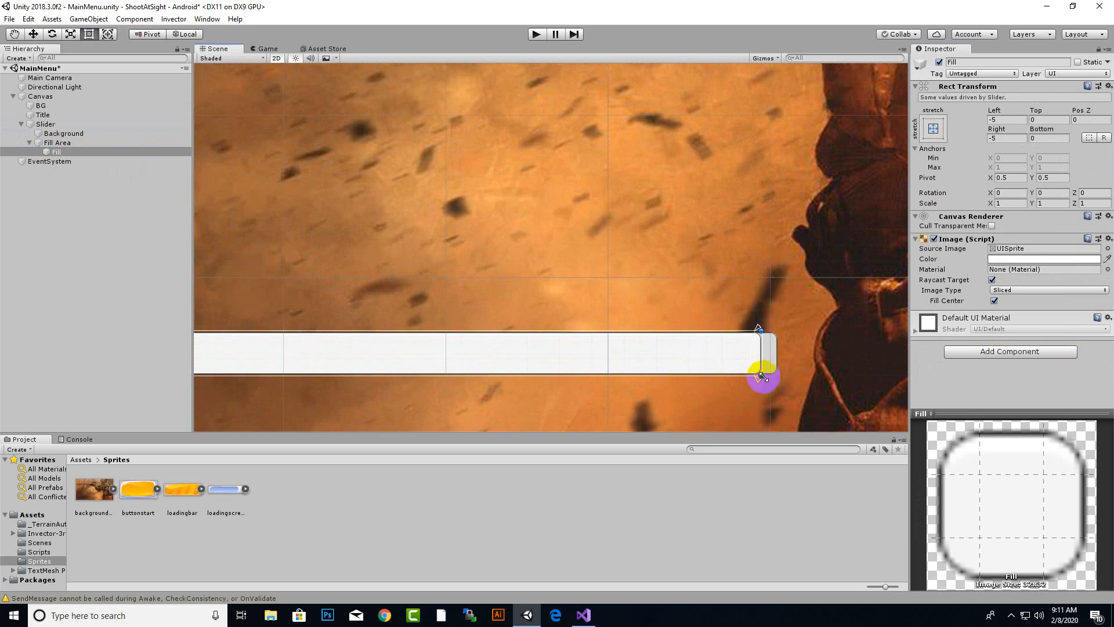
left_click_drag(764, 377, 778, 378)
scroll(675, 344, "down", 8)
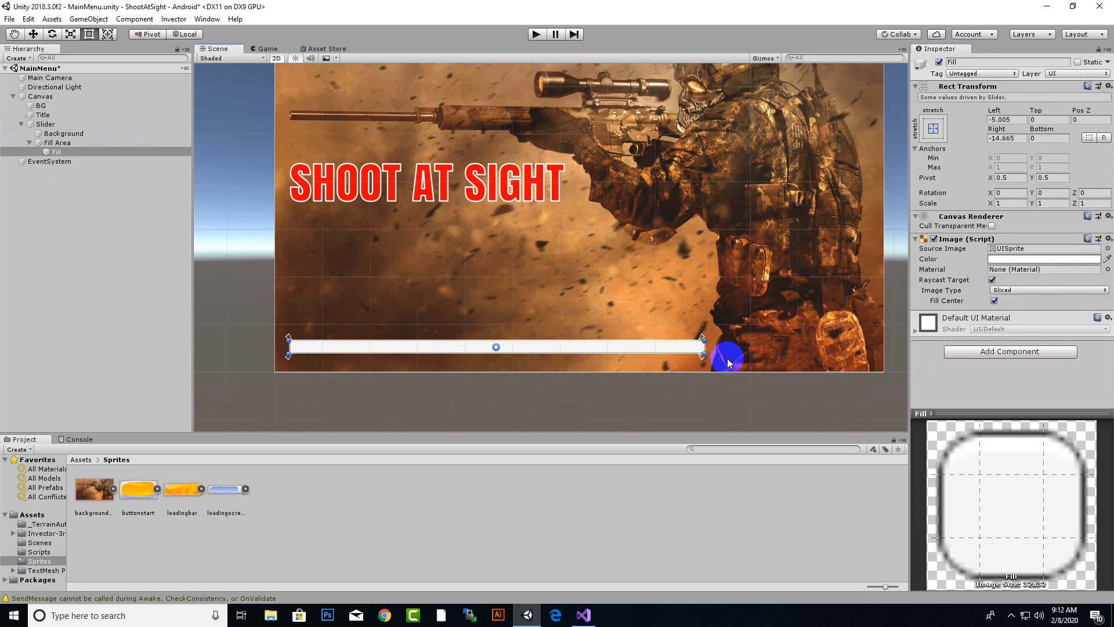
scroll(729, 362, "down", 3)
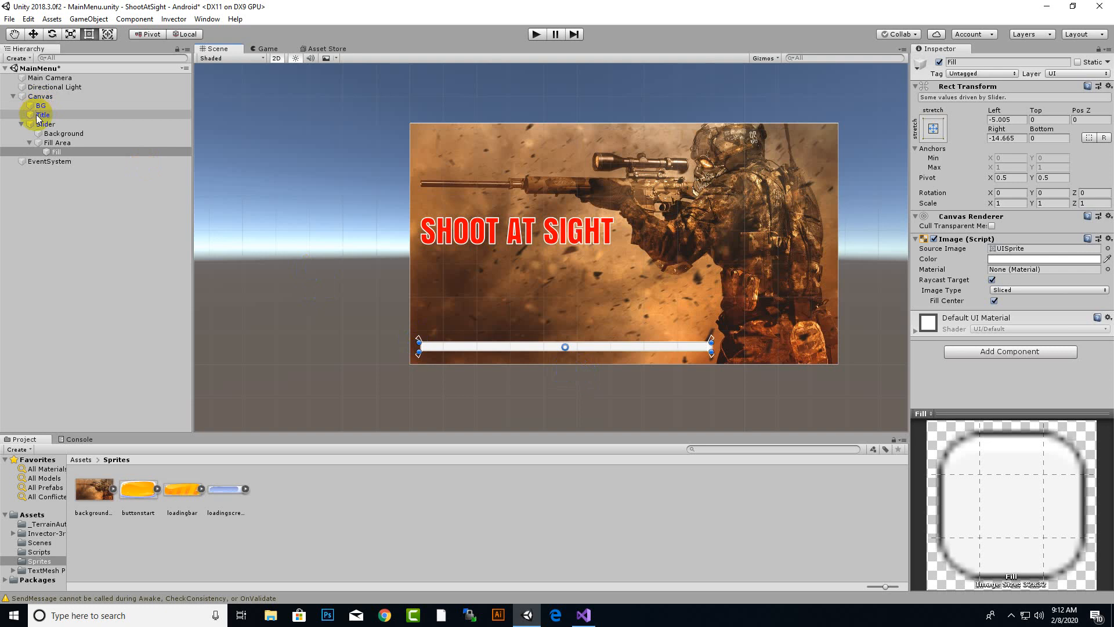
Change the colour of the Slider's Fill image to a bright sky blue
left_click(1001, 261)
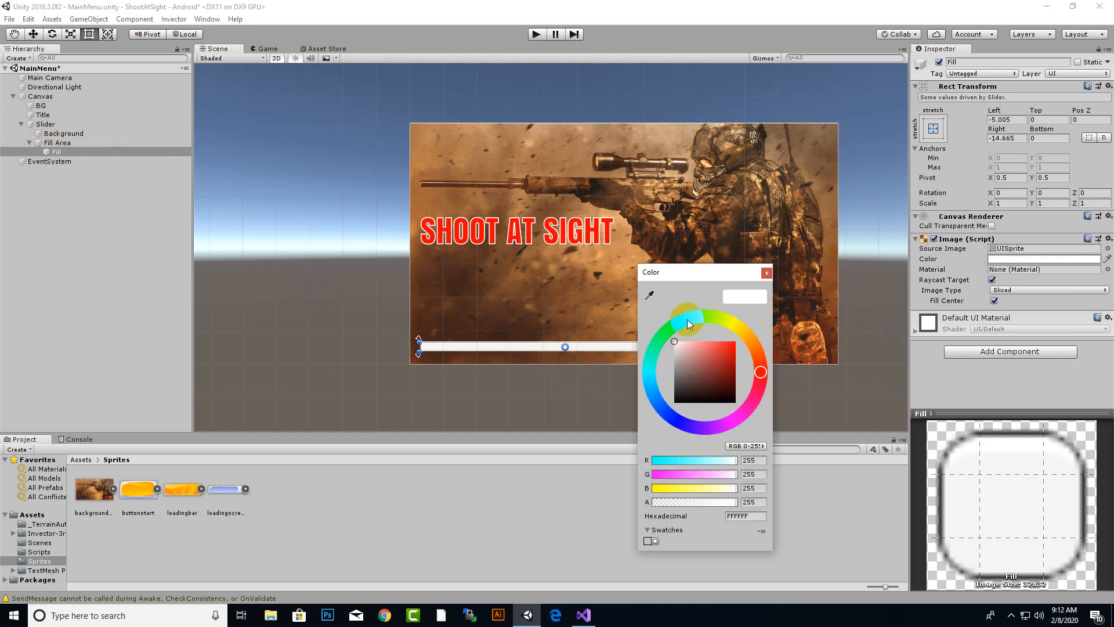
left_click(650, 375)
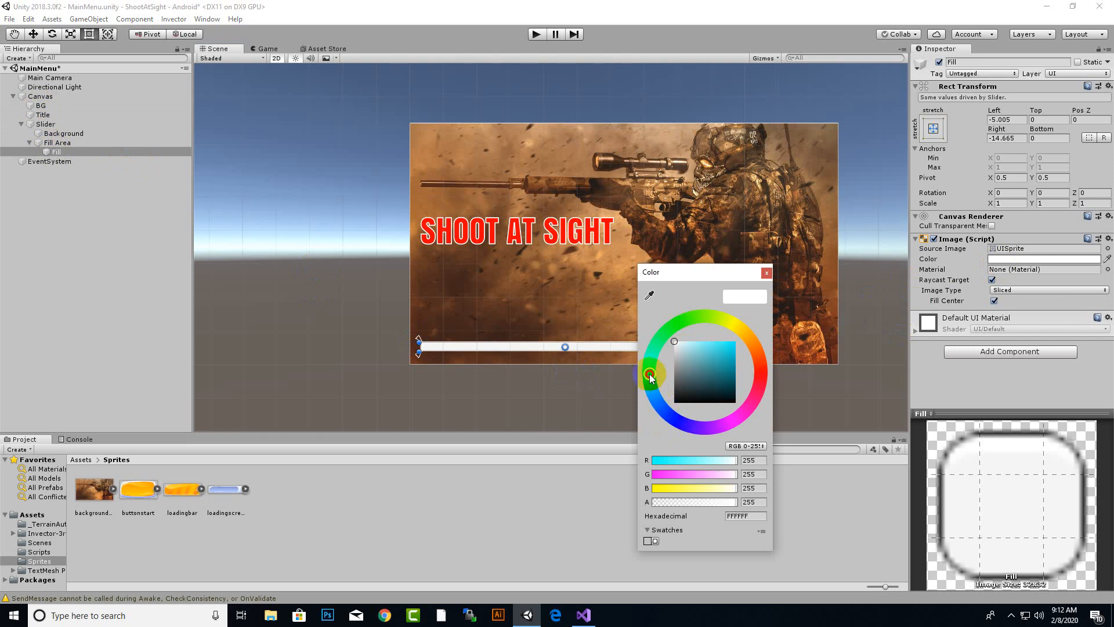
left_click_drag(725, 366, 736, 342)
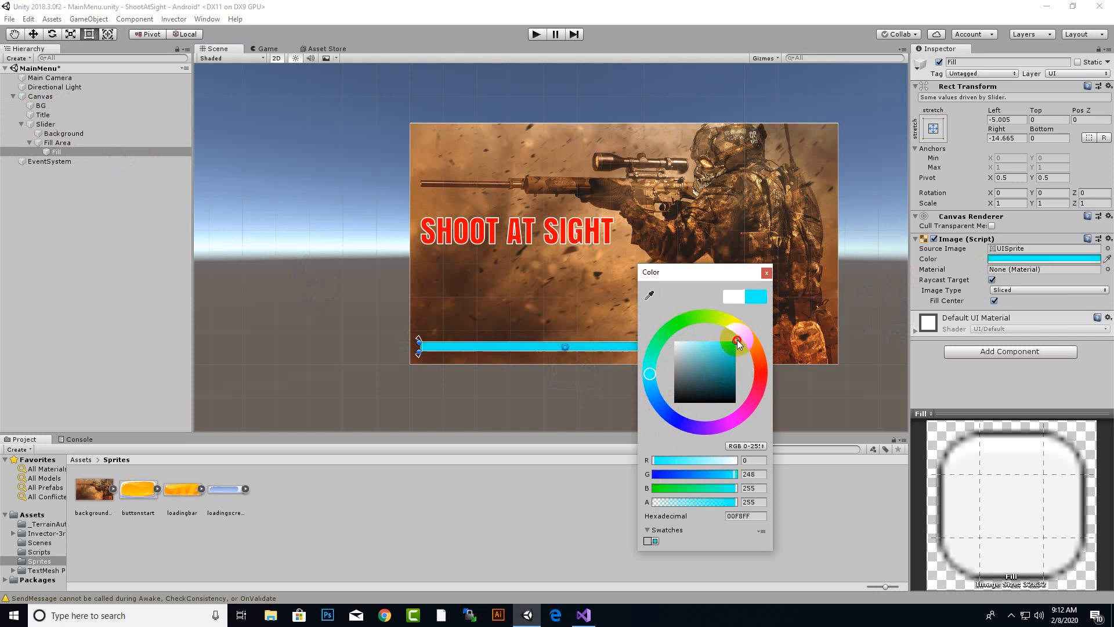
left_click(651, 385)
left_click_drag(652, 385, 648, 381)
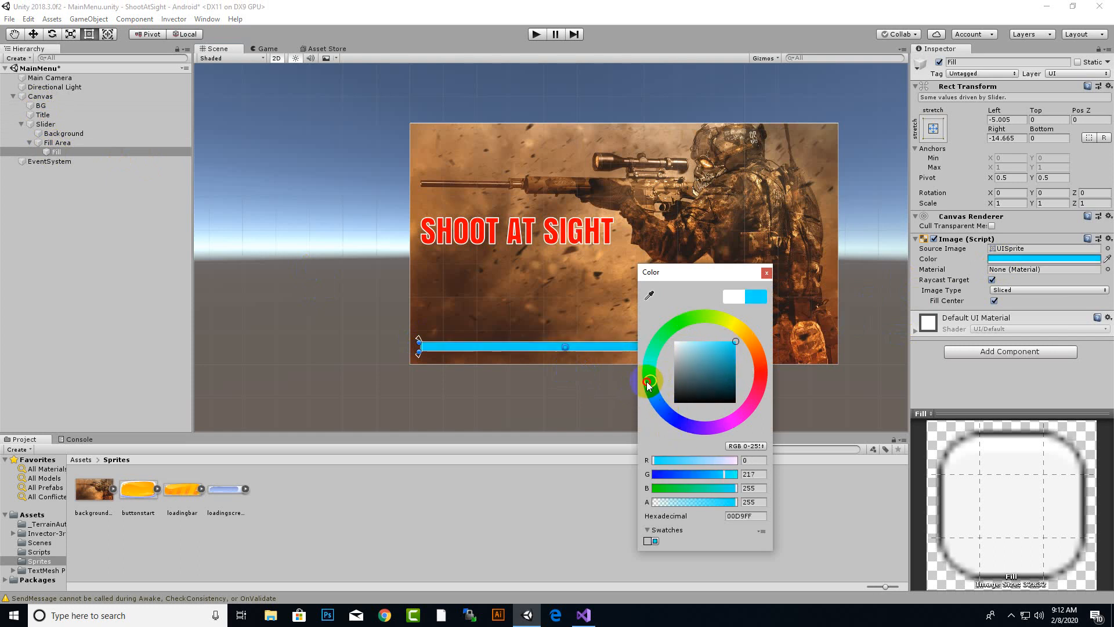
left_click(766, 272)
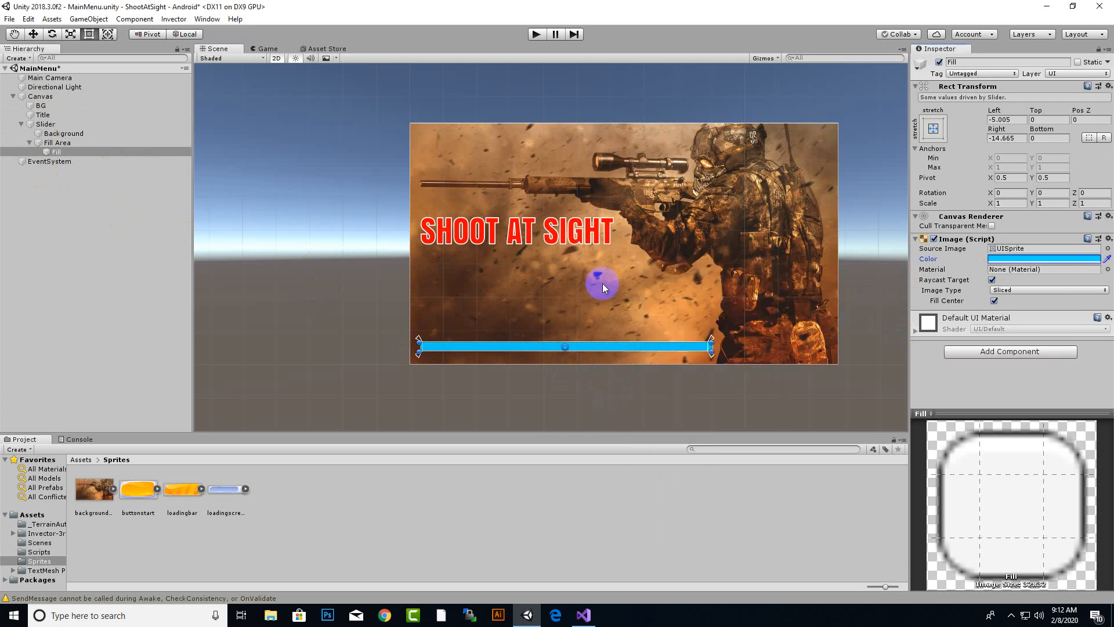
Set the Slider's value to 0
left_click(45, 124)
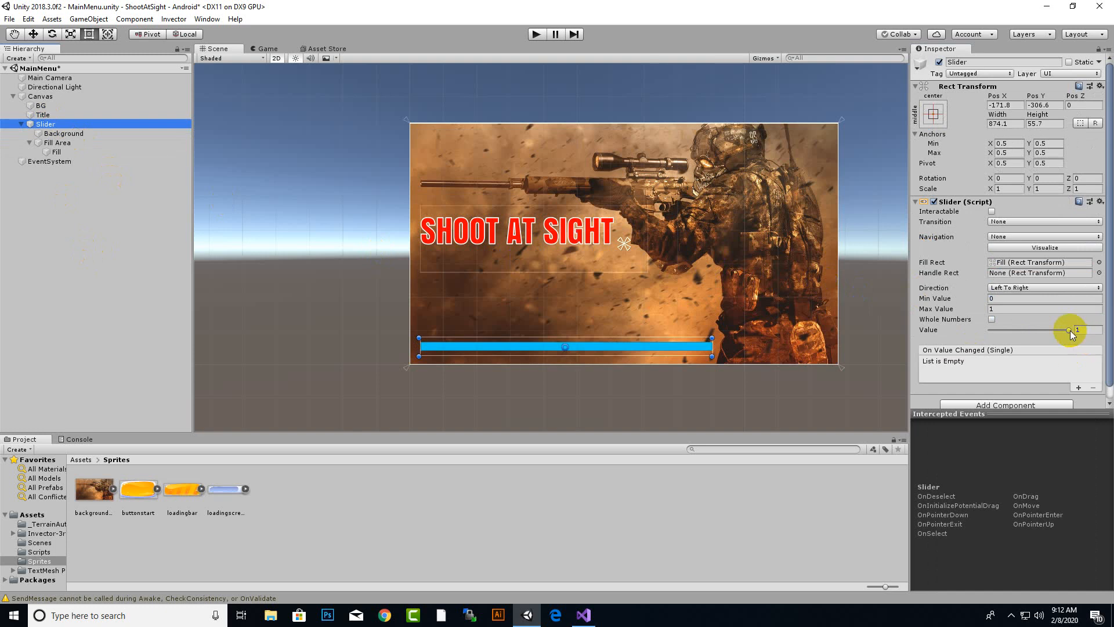
left_click_drag(1071, 335, 949, 325)
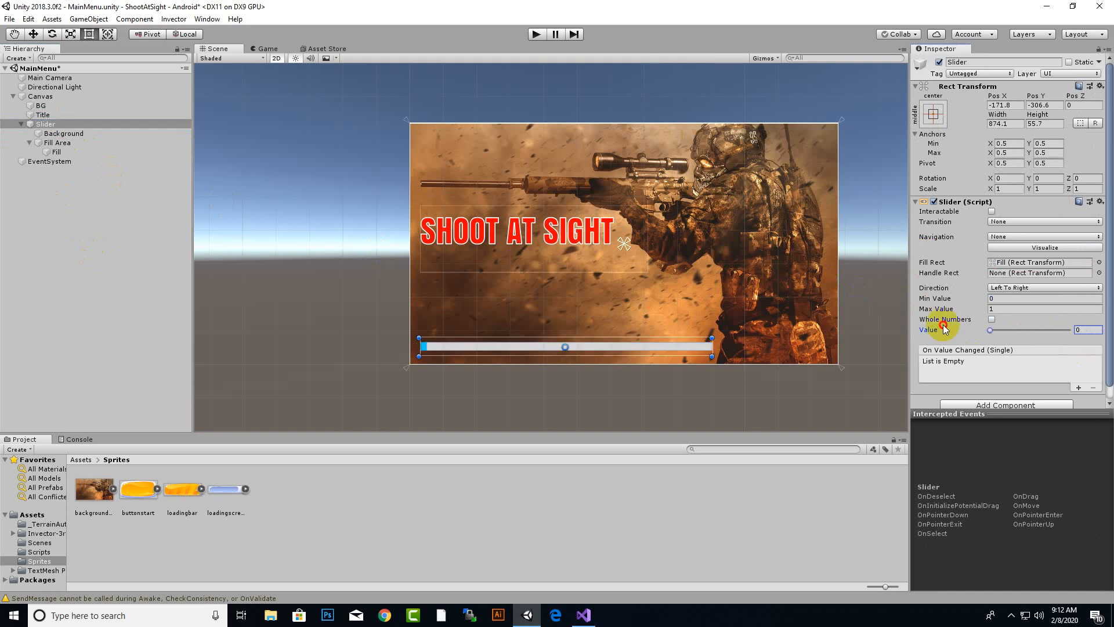
Change the colour of the Slider's Background image to black (000000)
left_click(52, 133)
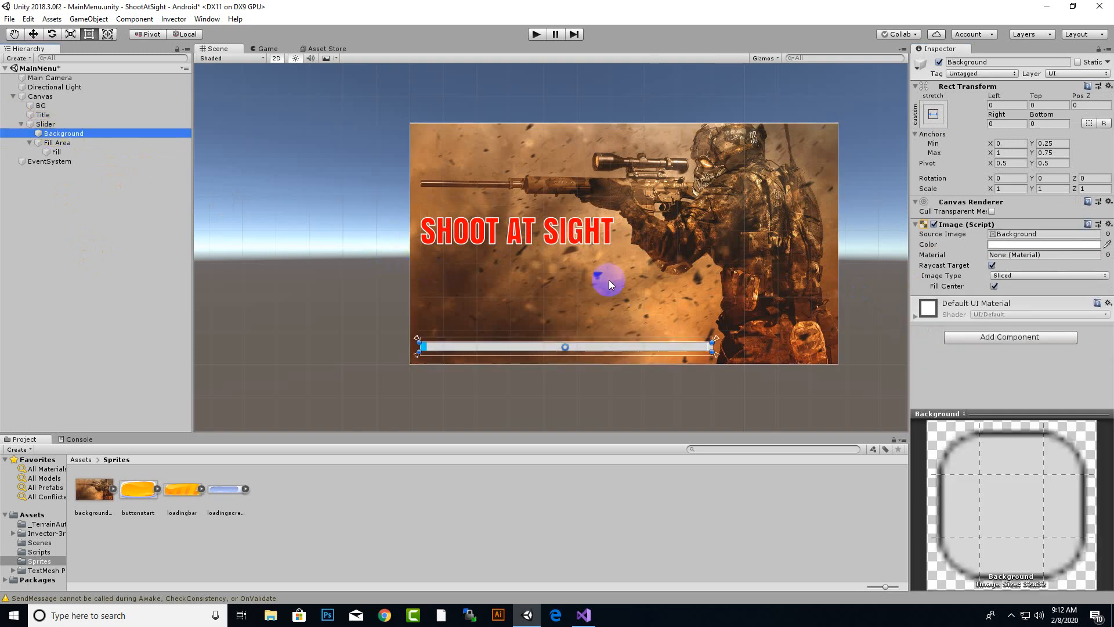
left_click(992, 244)
left_click_drag(711, 382, 675, 392)
left_click_drag(690, 277, 915, 270)
left_click_drag(898, 395, 894, 405)
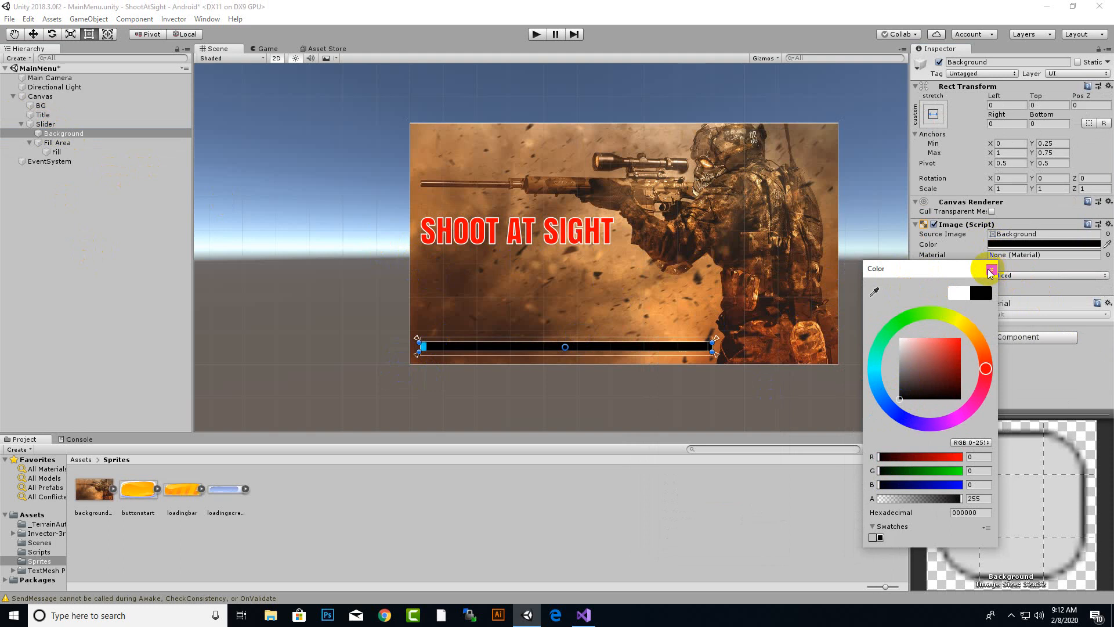
left_click(991, 269)
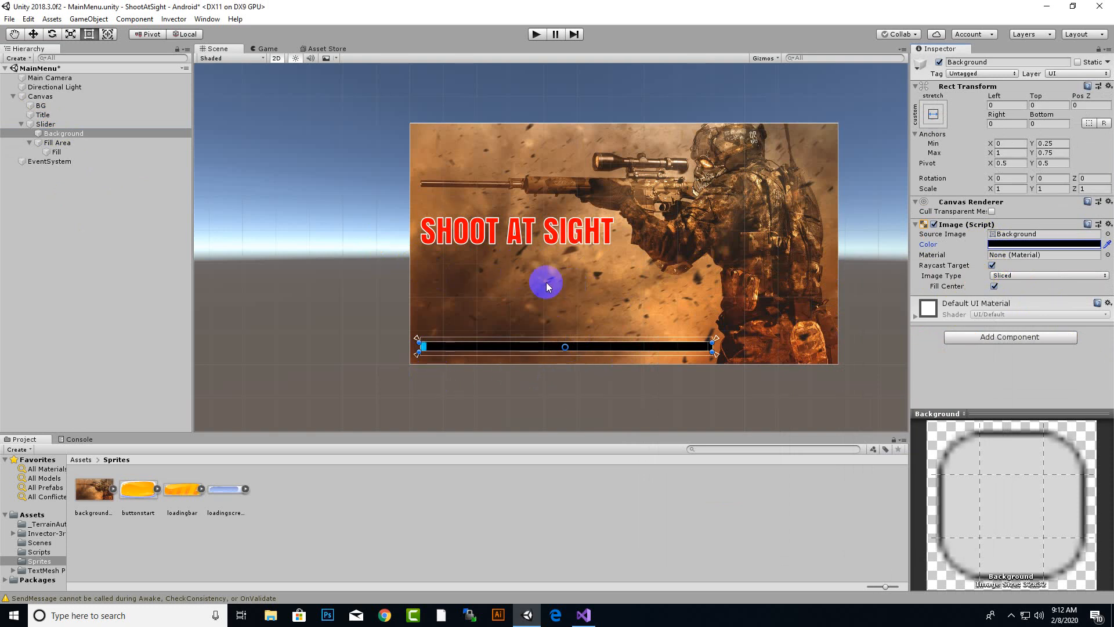
Add a UI Button as a child of the Slider
left_click(30, 143)
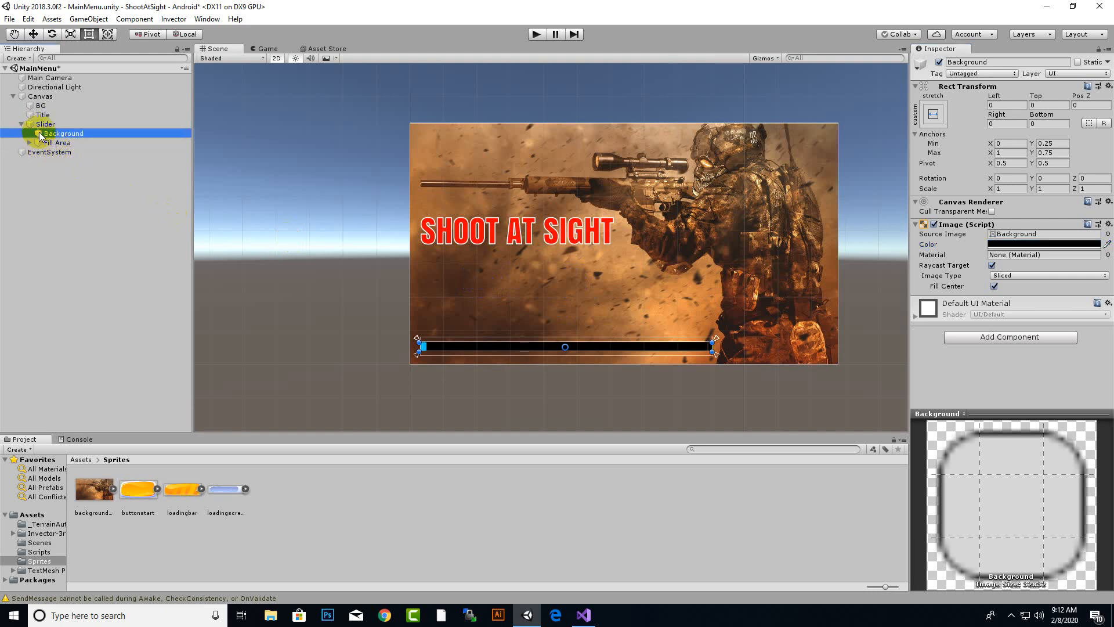
right_click(40, 129)
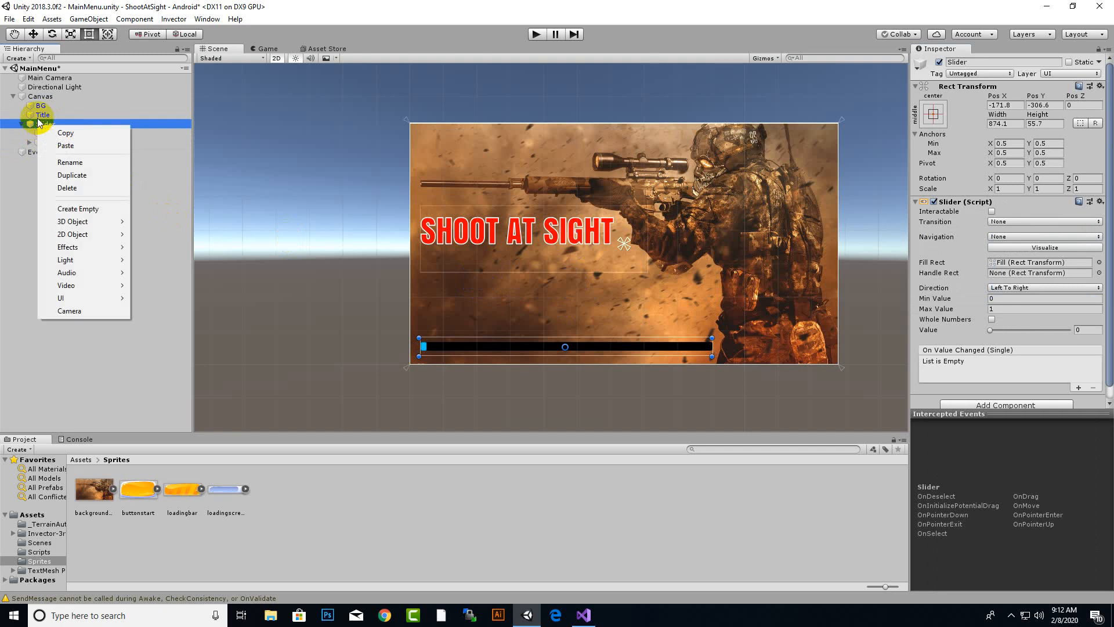
right_click(37, 96)
mouse_move(64, 271)
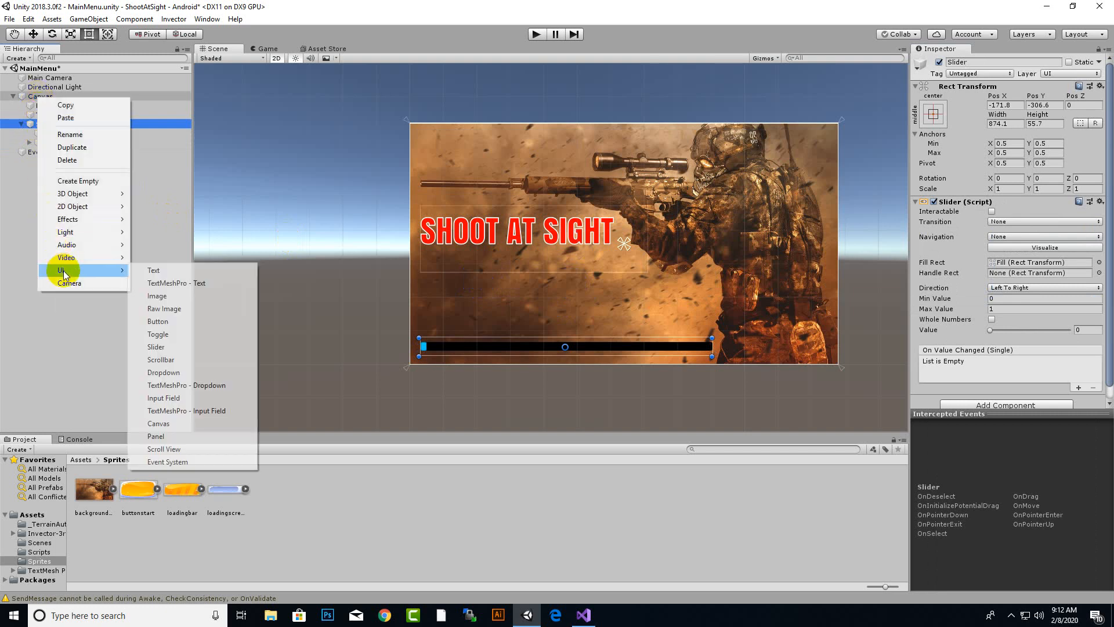
left_click(166, 322)
Rename the new Button object to STARTBUTTON
right_click(48, 154)
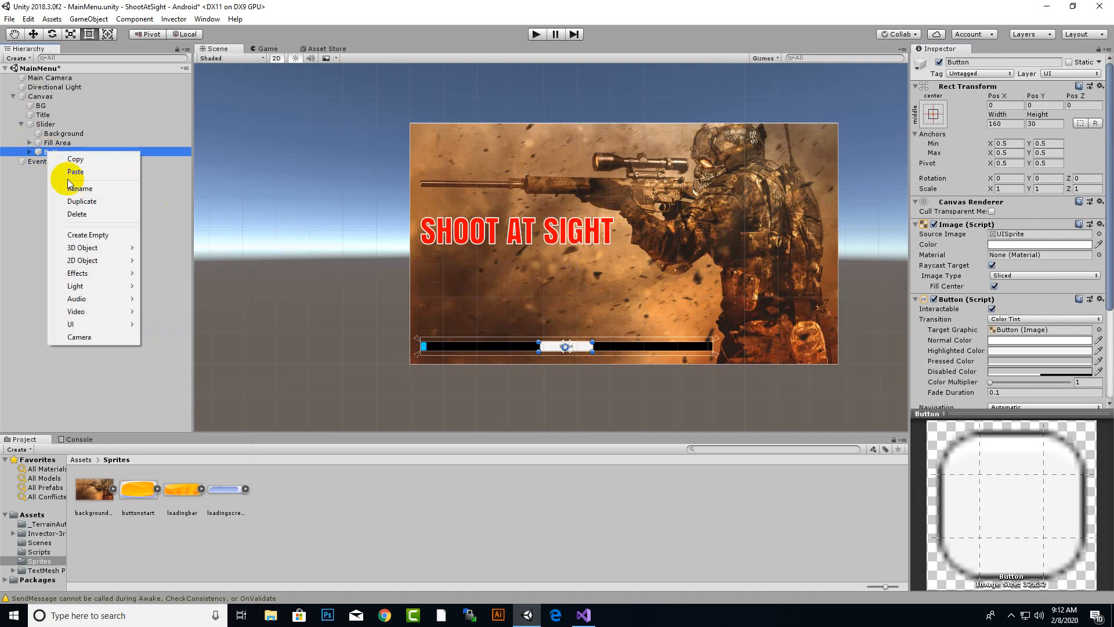
left_click(104, 188)
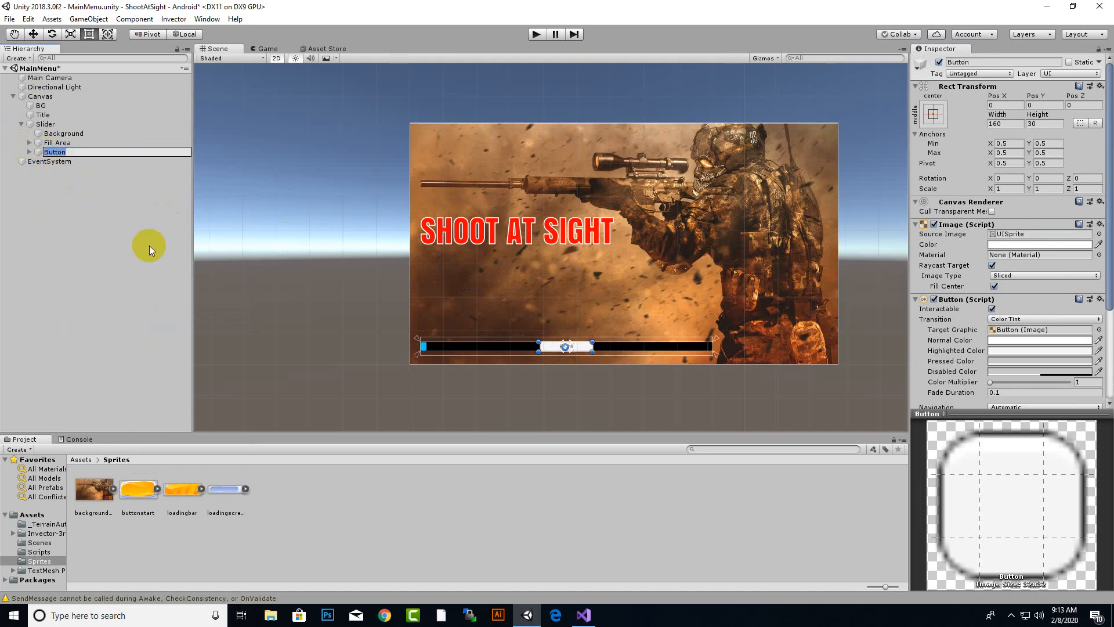
type("STARTBUTTON")
key("Return")
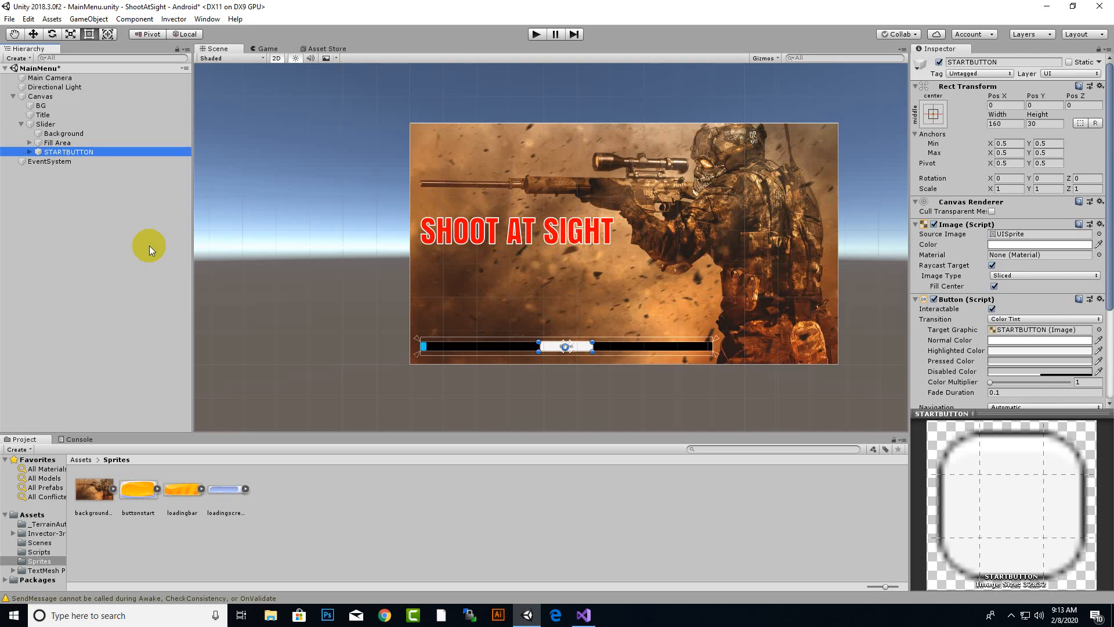
Move STARTBUTTON up between the title and the loading bar, to about Pos X -174 and Pos Y 176
left_click(29, 152)
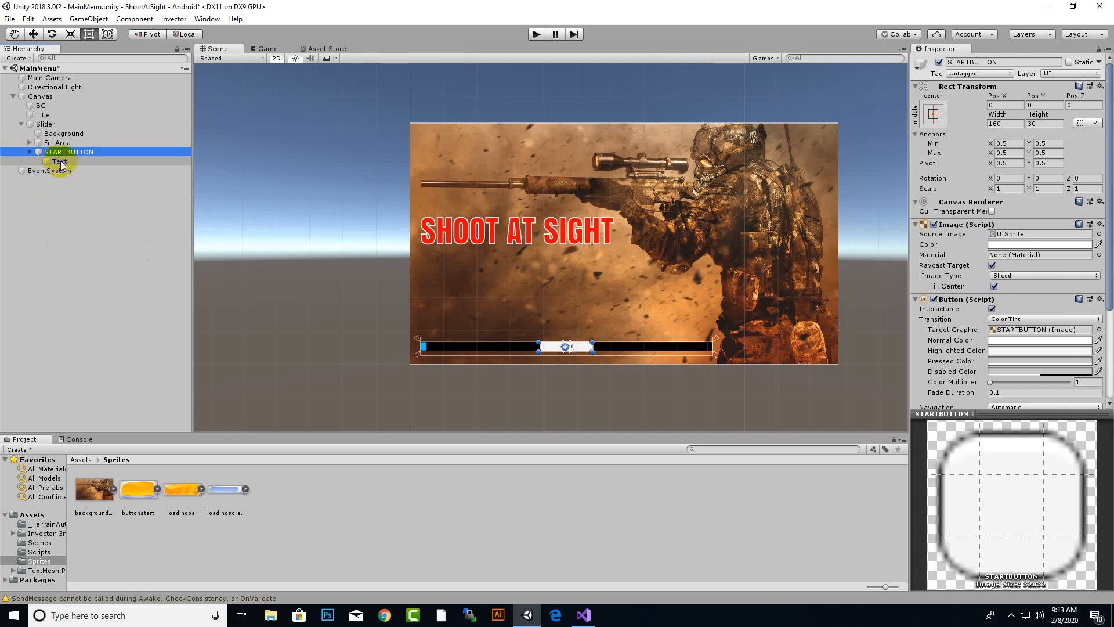
left_click(33, 34)
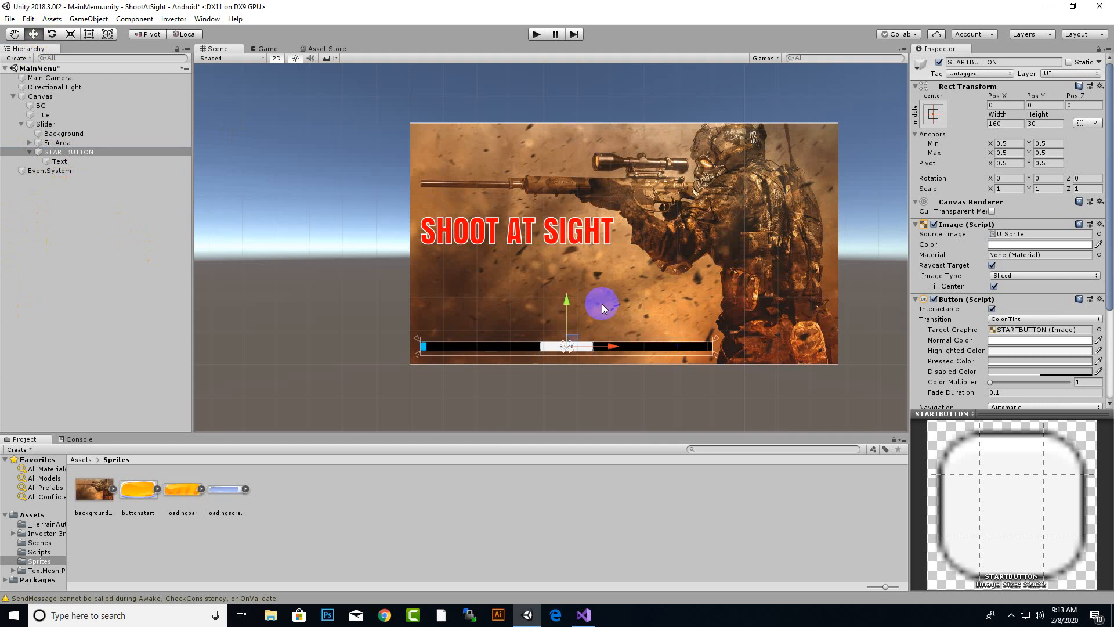
left_click_drag(568, 302, 579, 261)
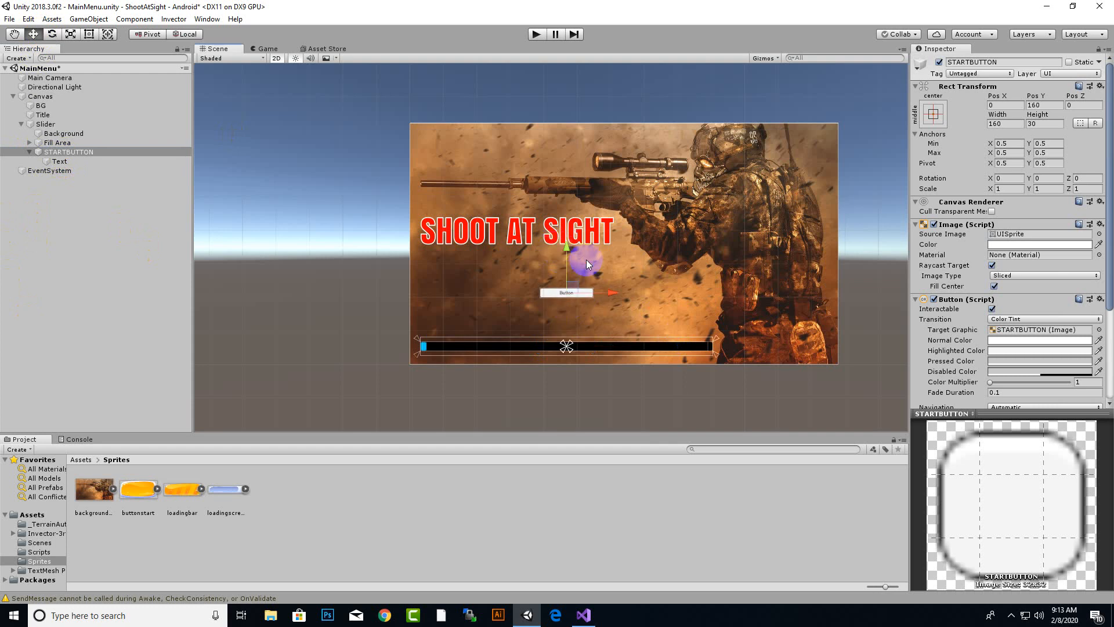
left_click_drag(613, 300, 556, 294)
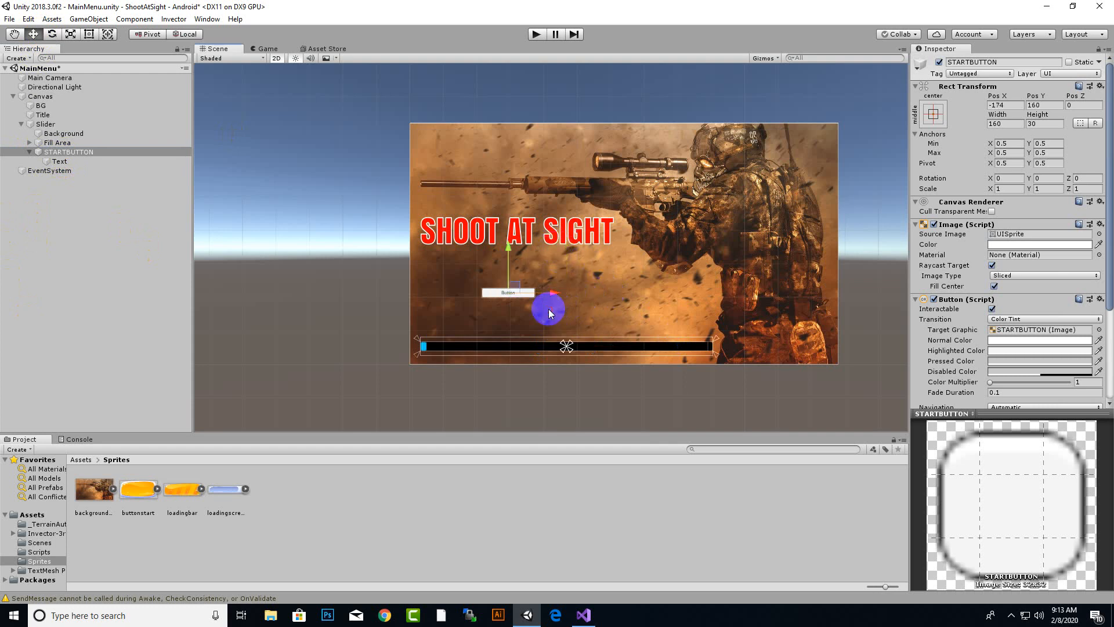
mouse_move(507, 257)
left_mouse_down()
mouse_move(507, 235)
mouse_move(507, 249)
left_mouse_up()
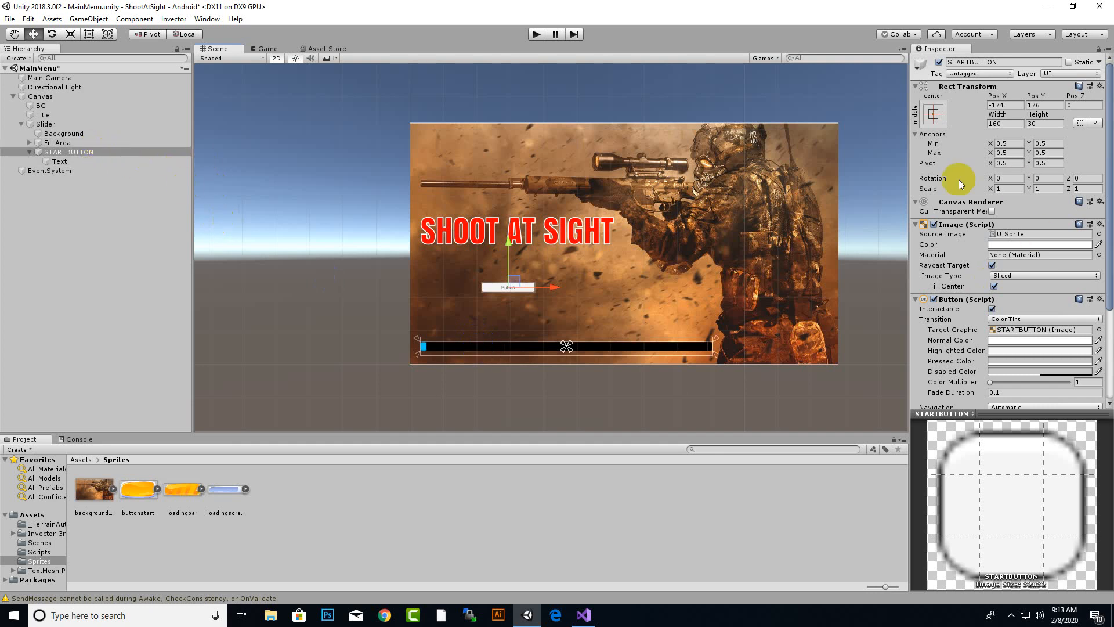
Change the text of STARTBUTTON's label to START
left_click(61, 163)
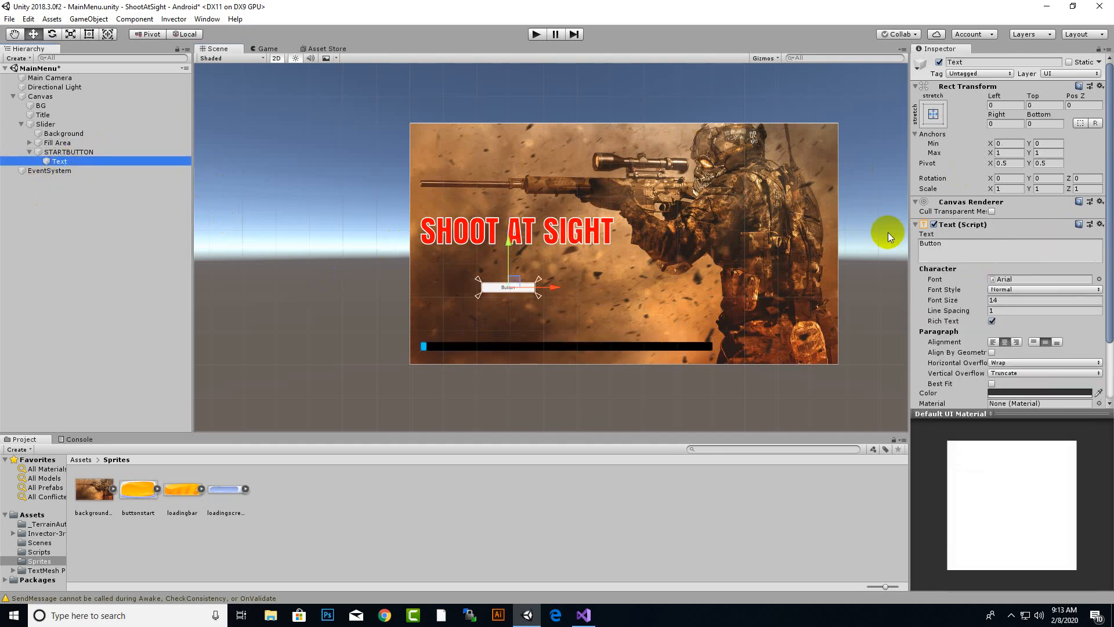
left_click(957, 251)
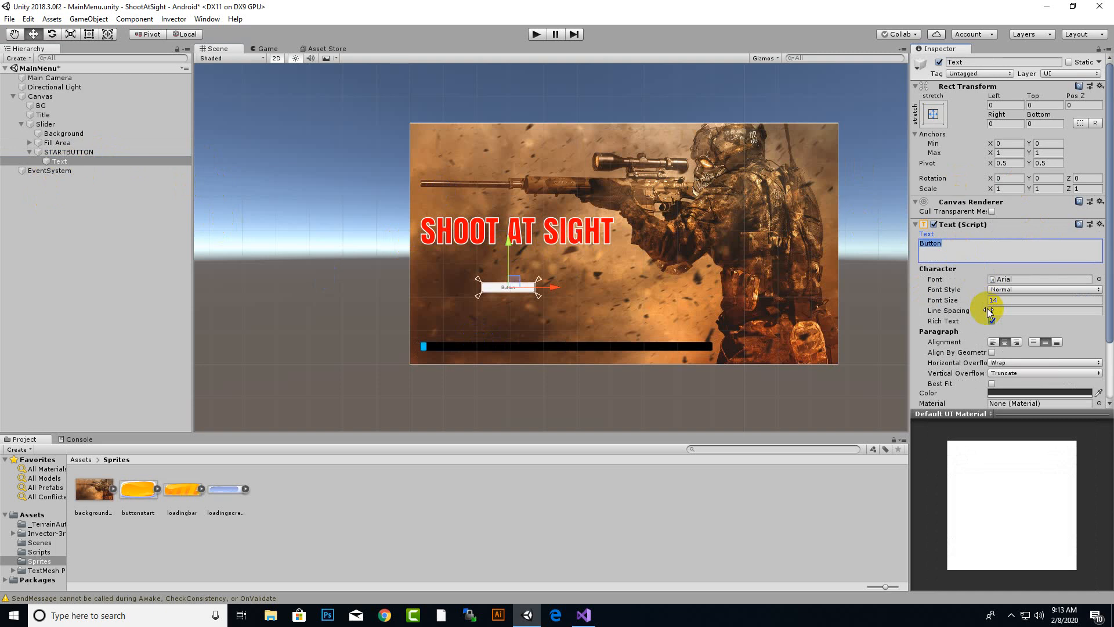
type("START")
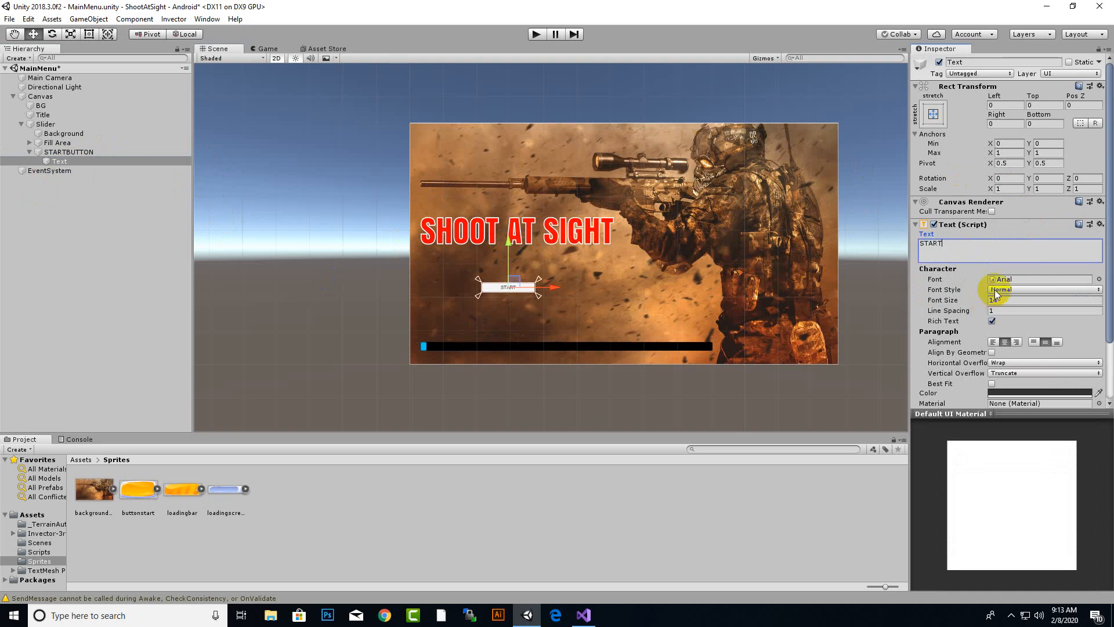
left_click(1011, 616)
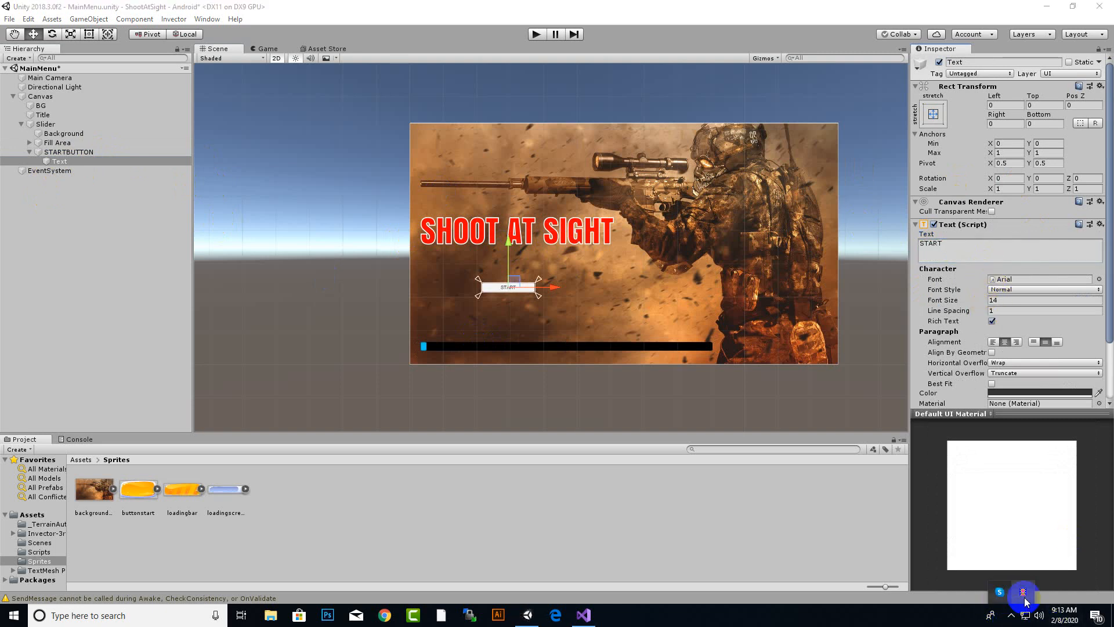
left_click(1023, 593)
Change the colour of STARTBUTTON's image to pure red (FF0000)
left_click(87, 152)
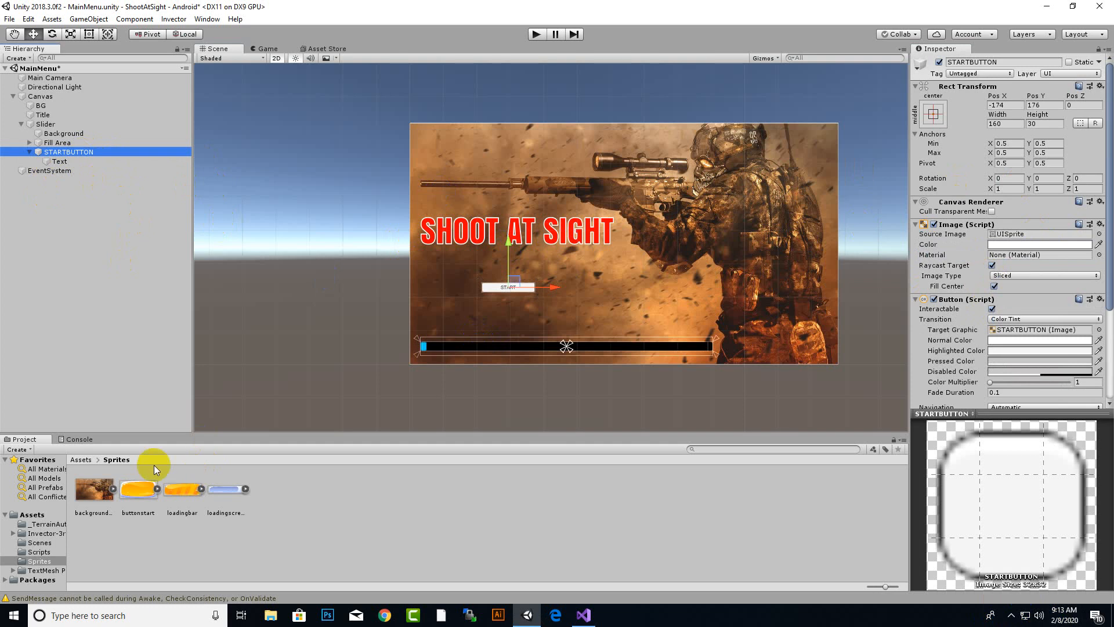
left_click(1039, 245)
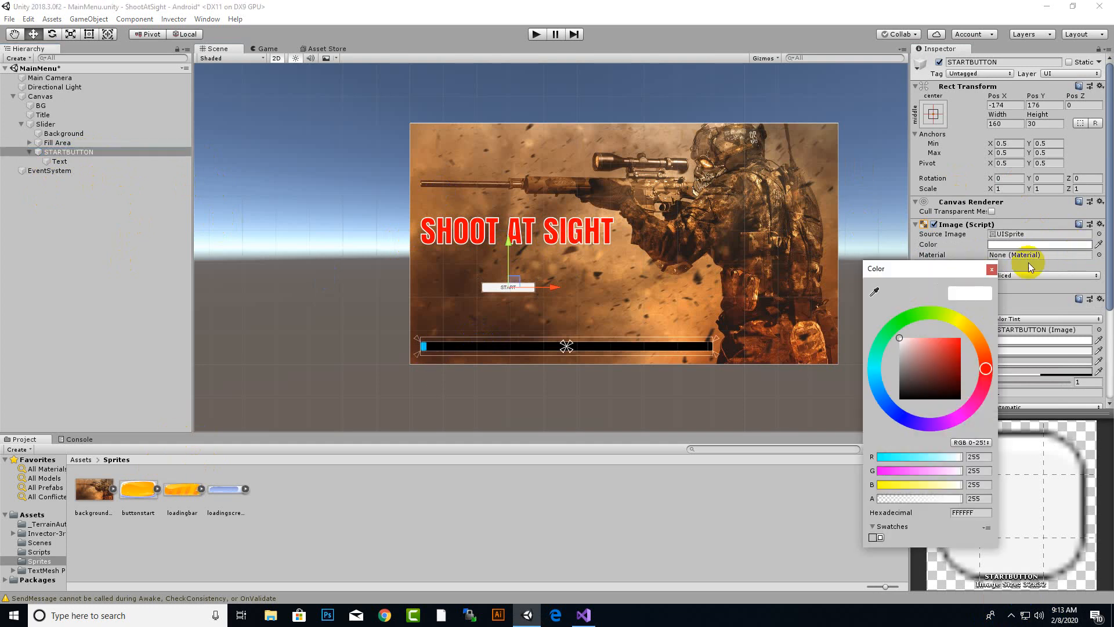
left_click_drag(928, 353, 960, 338)
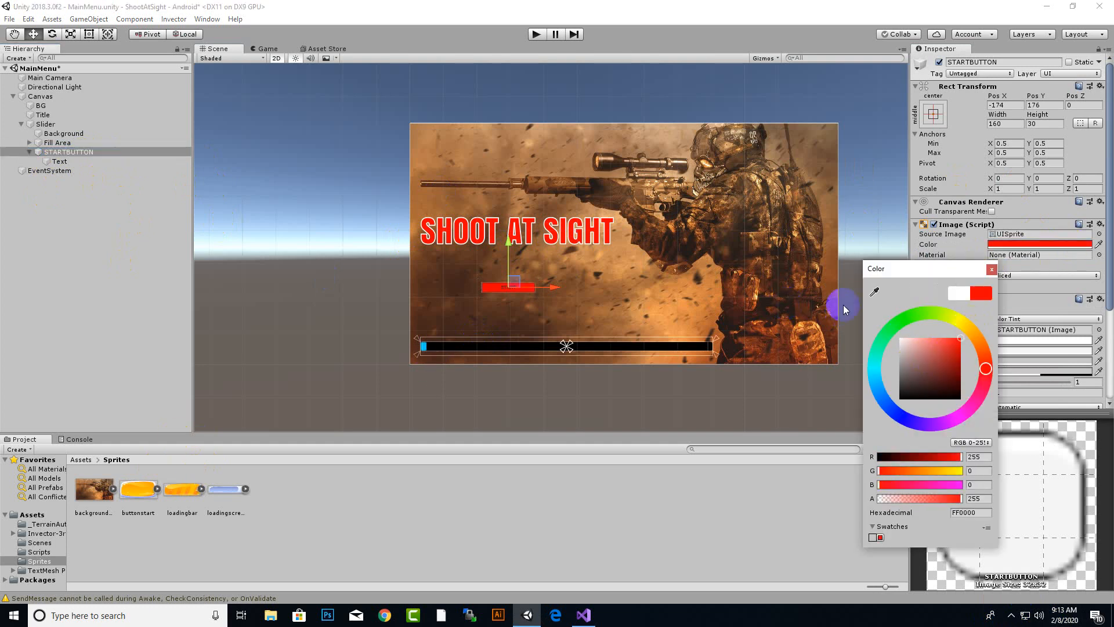
left_click(991, 271)
Scale STARTBUTTON up uniformly to about 1.7
scroll(523, 314, "up", 6)
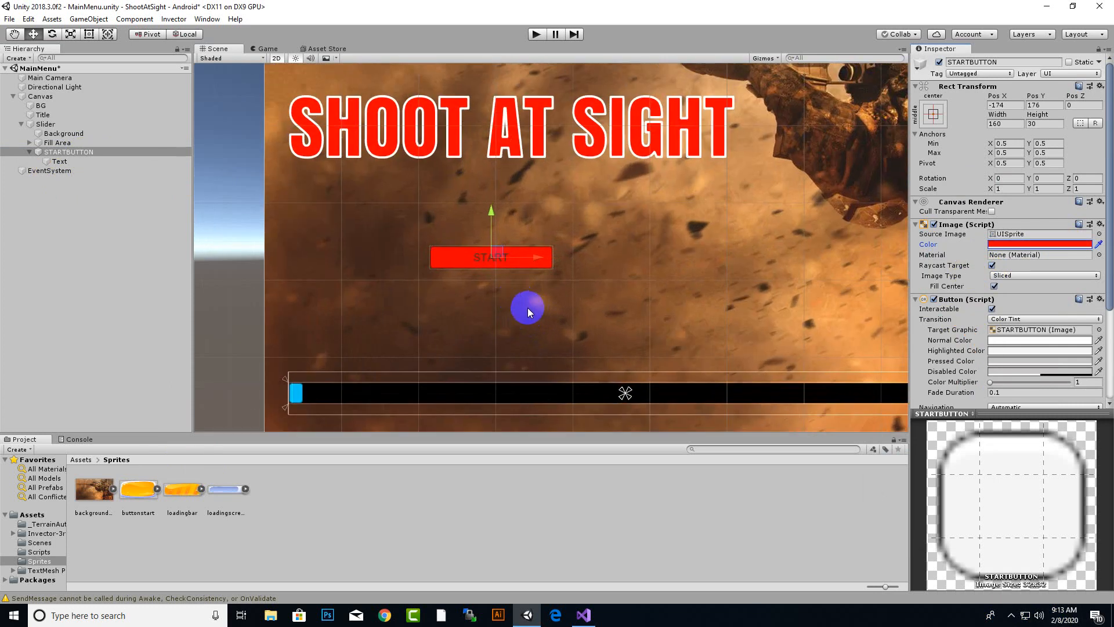
left_click(71, 35)
left_click(445, 253)
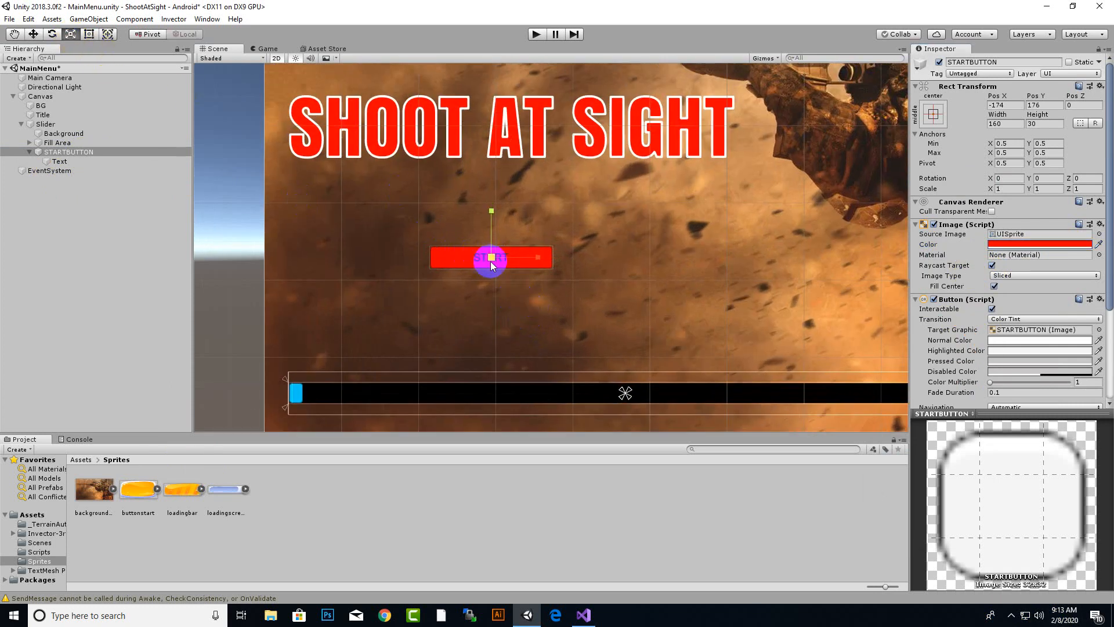
left_click_drag(491, 262, 506, 231)
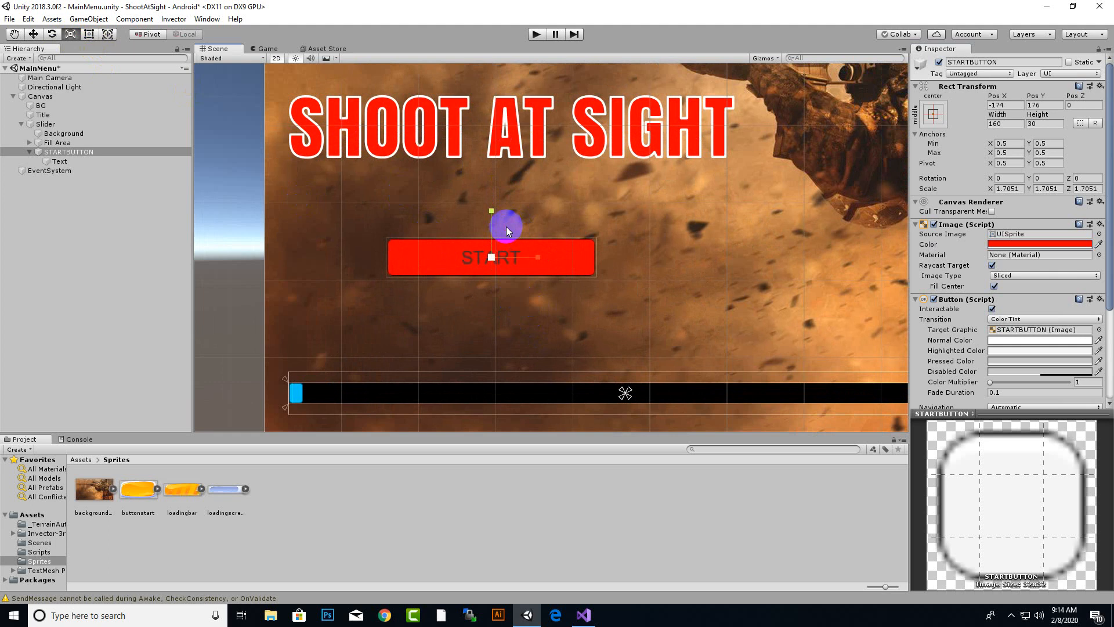
Set the START label's font to Anton and its colour to white (FFFFFF)
left_click(36, 162)
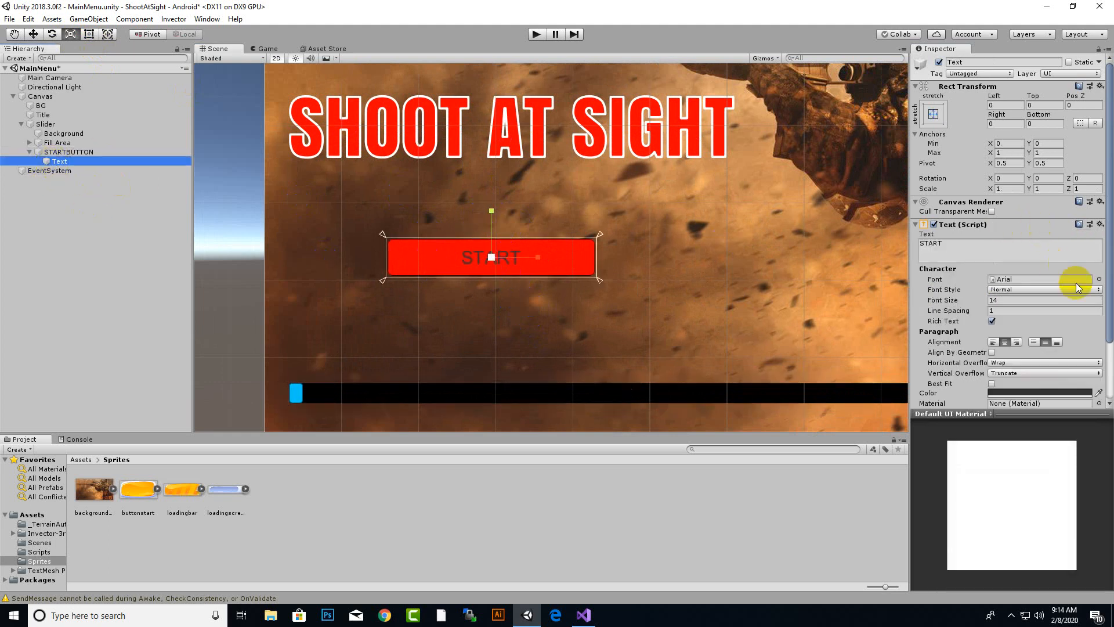
left_click(1098, 281)
double_click(820, 205)
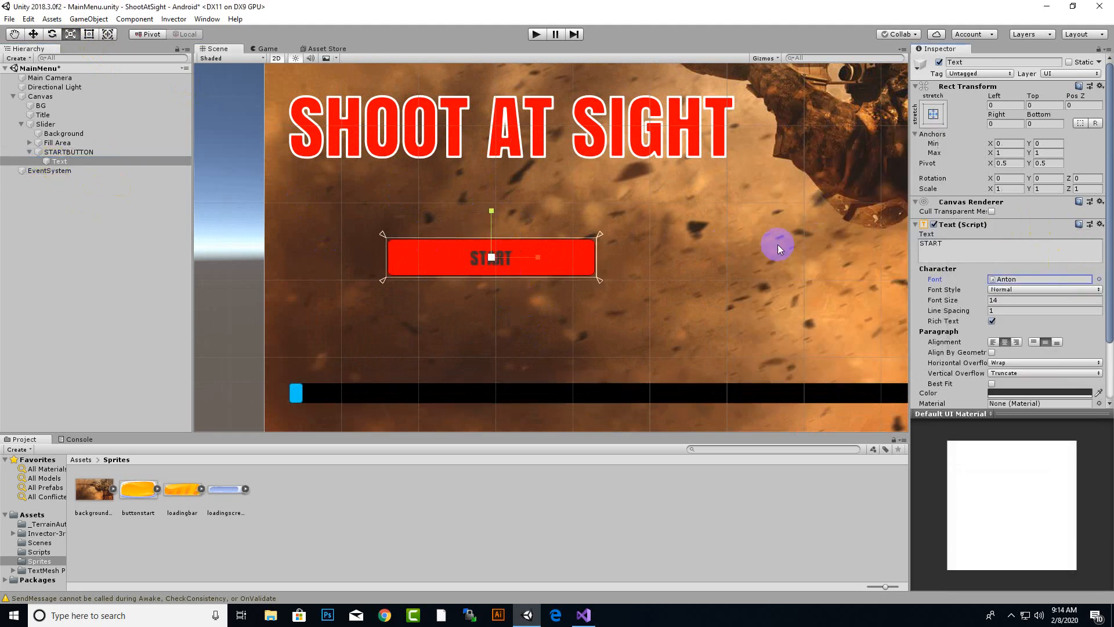
left_click(1030, 392)
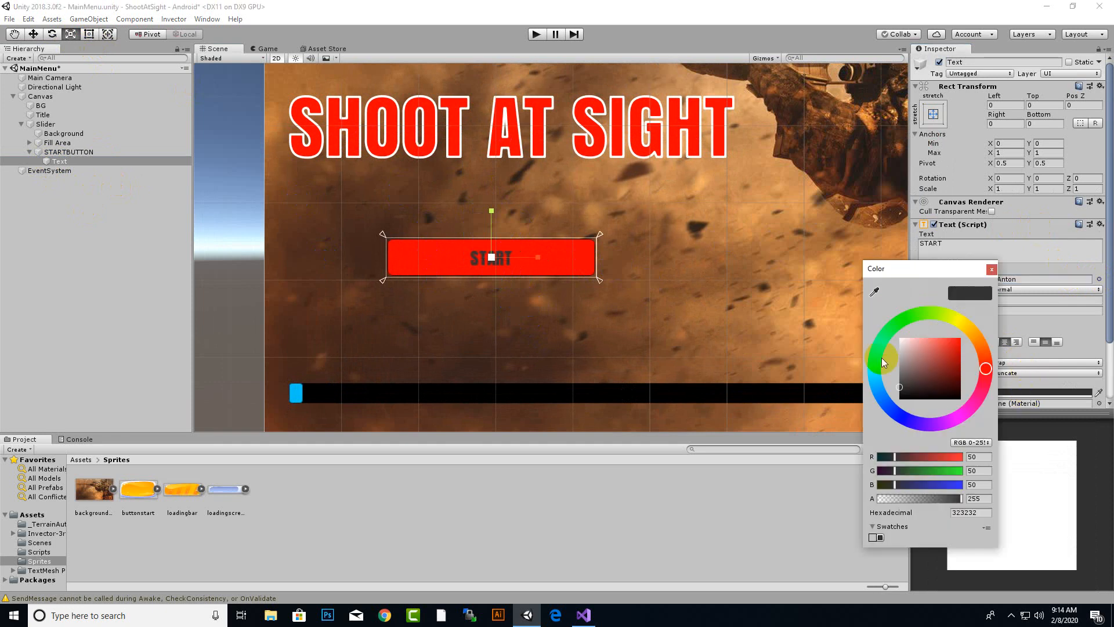
left_click_drag(903, 345, 844, 312)
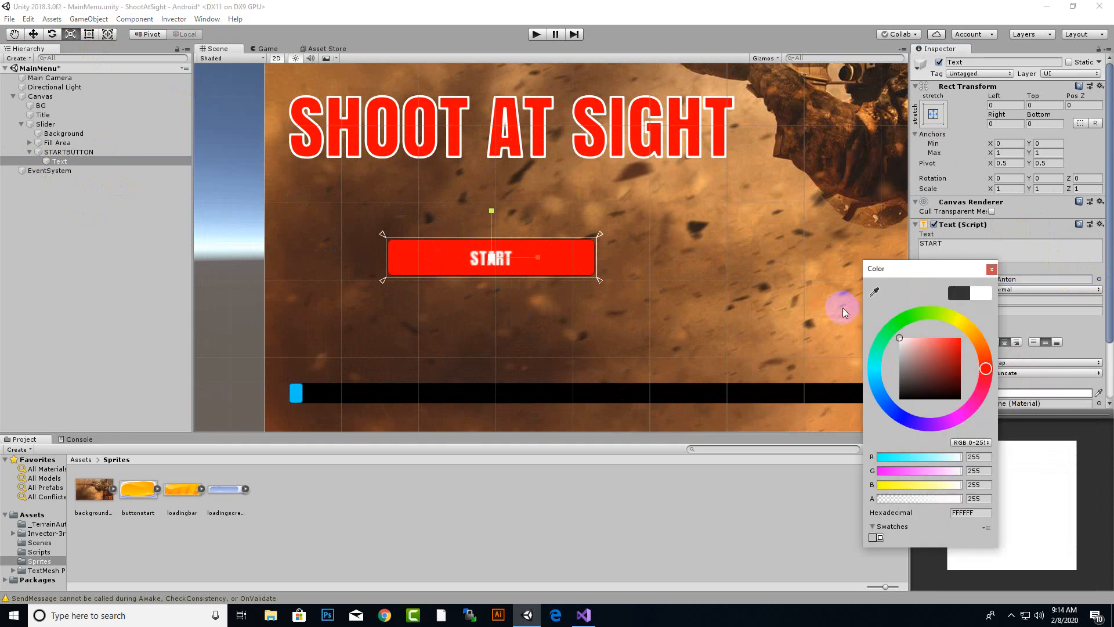
left_click(992, 270)
Set the START label's font size to 24, then enlarge its text box slightly beyond the button and recentre it
left_click(997, 301)
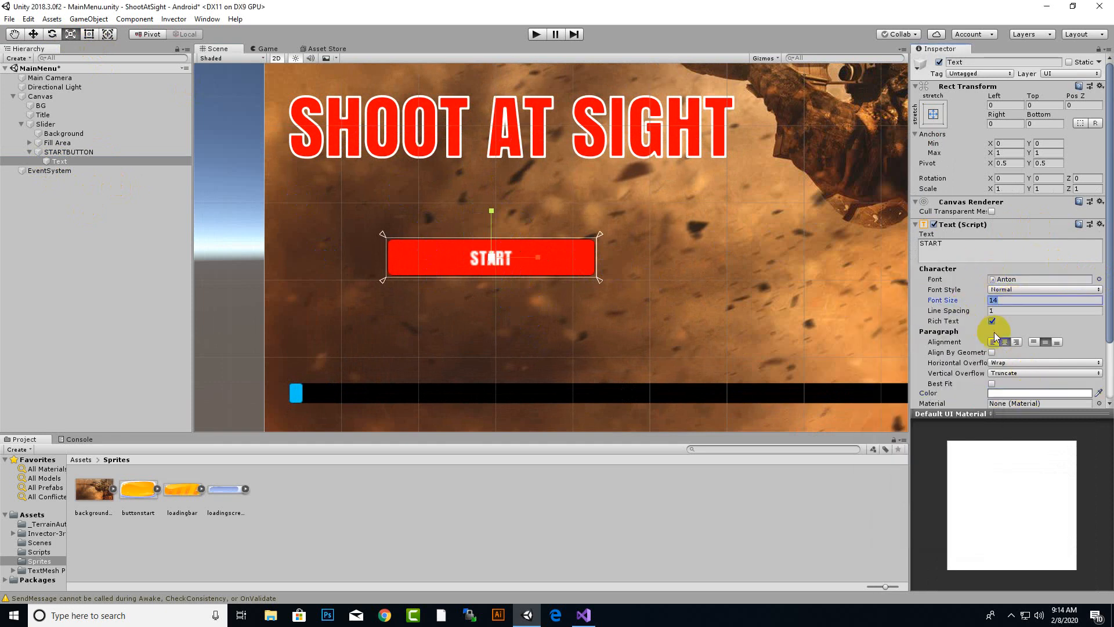
type("2")
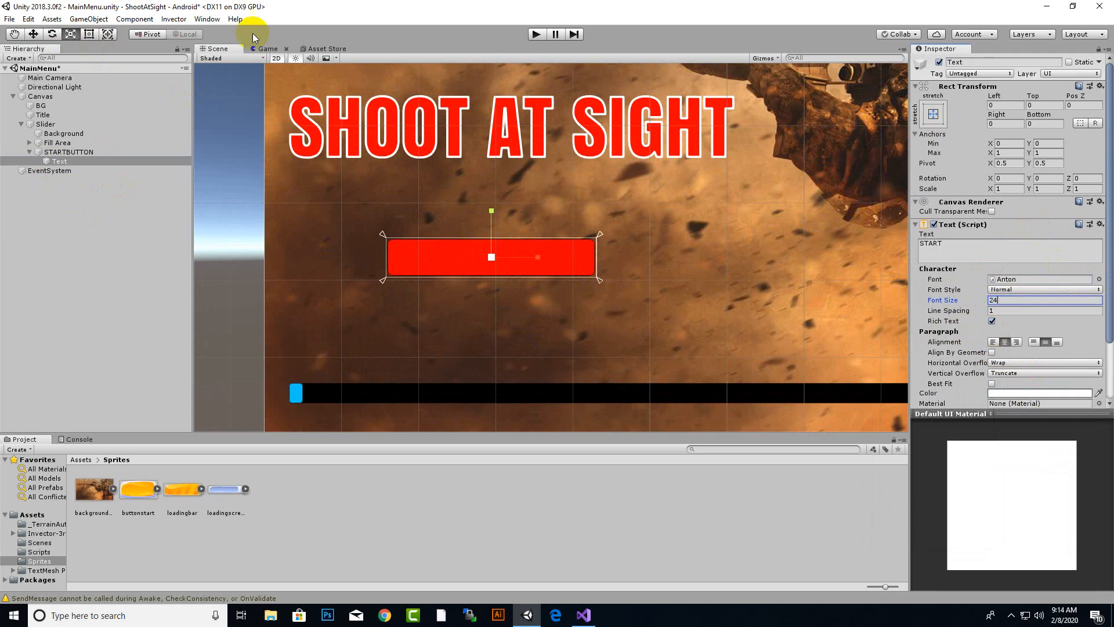
left_click(90, 35)
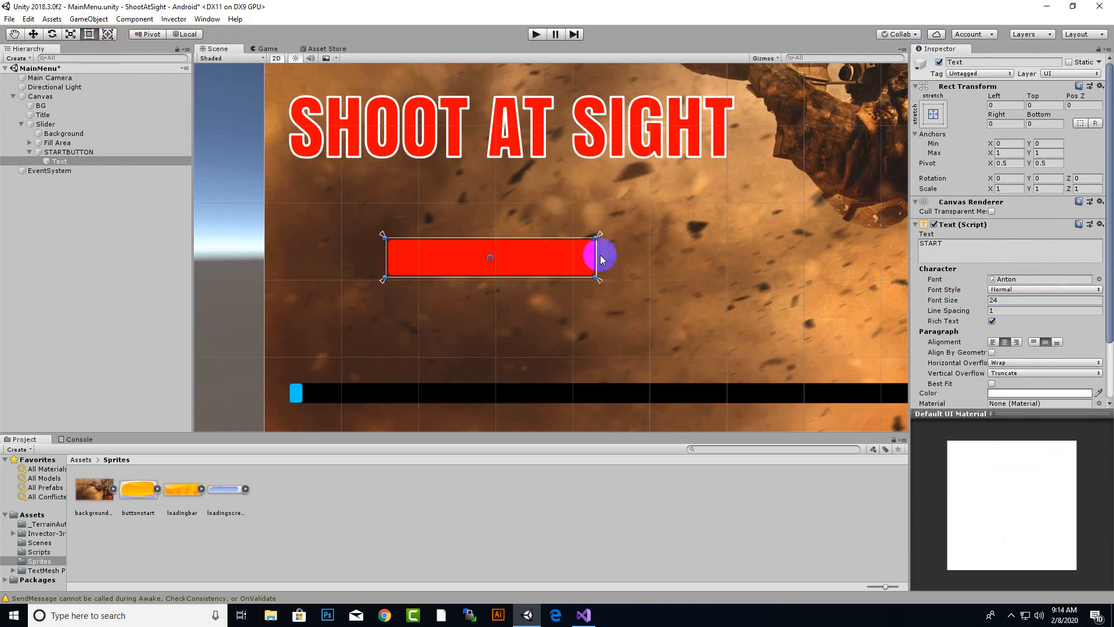
left_click_drag(596, 238, 602, 229)
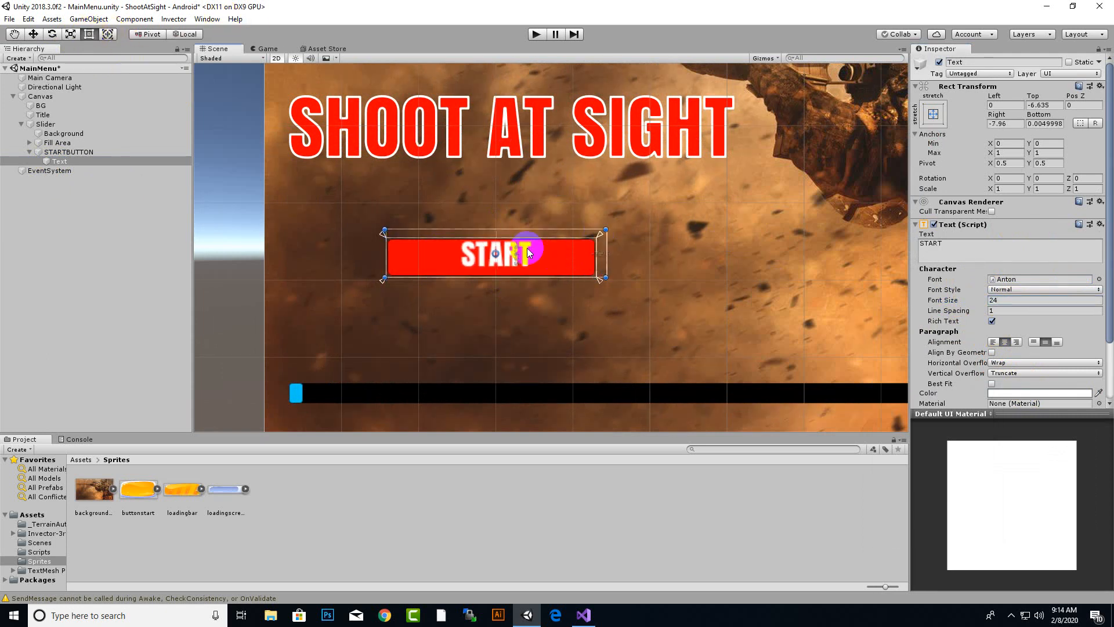
left_click_drag(527, 249, 522, 256)
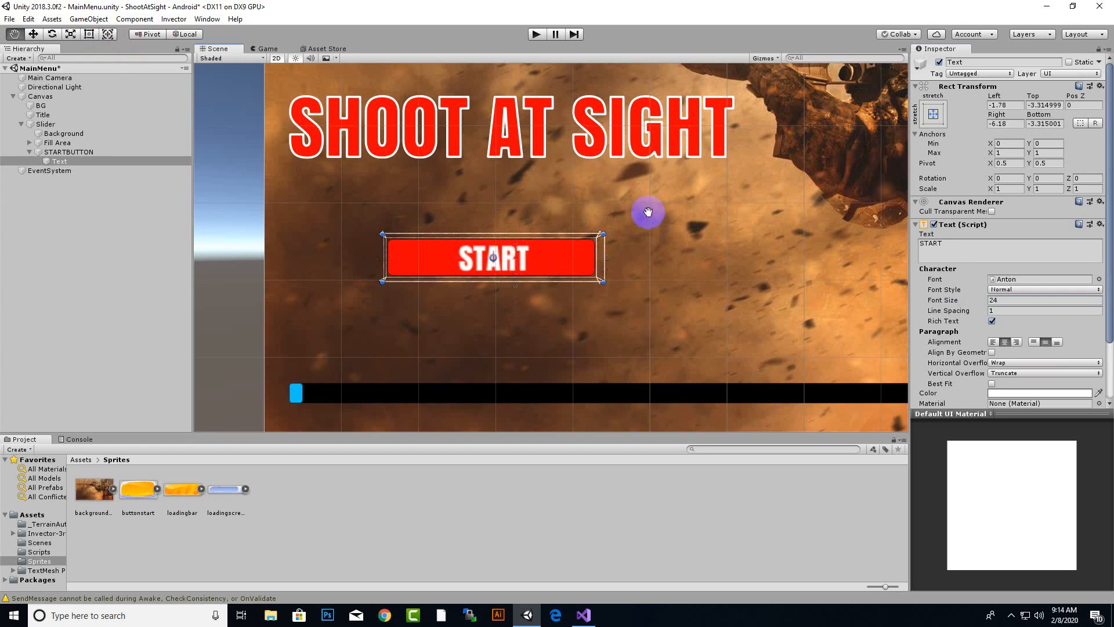
Move STARTBUTTON between the title and the loading bar, to about X -144, Y 126
scroll(645, 213, "down", 5)
scroll(644, 213, "down", 3)
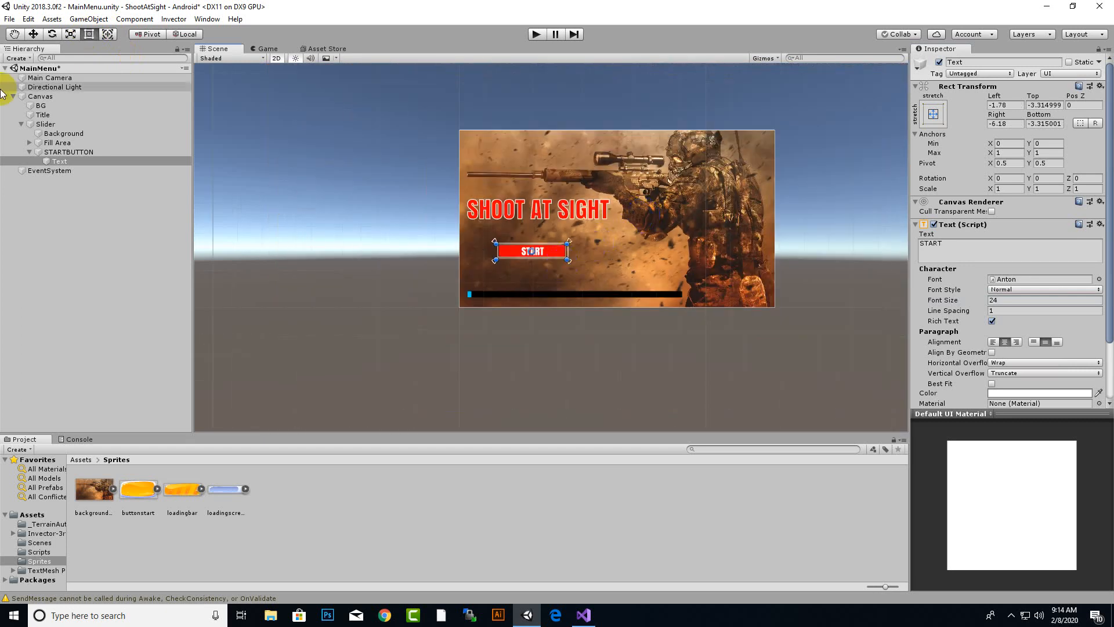
left_click(69, 152)
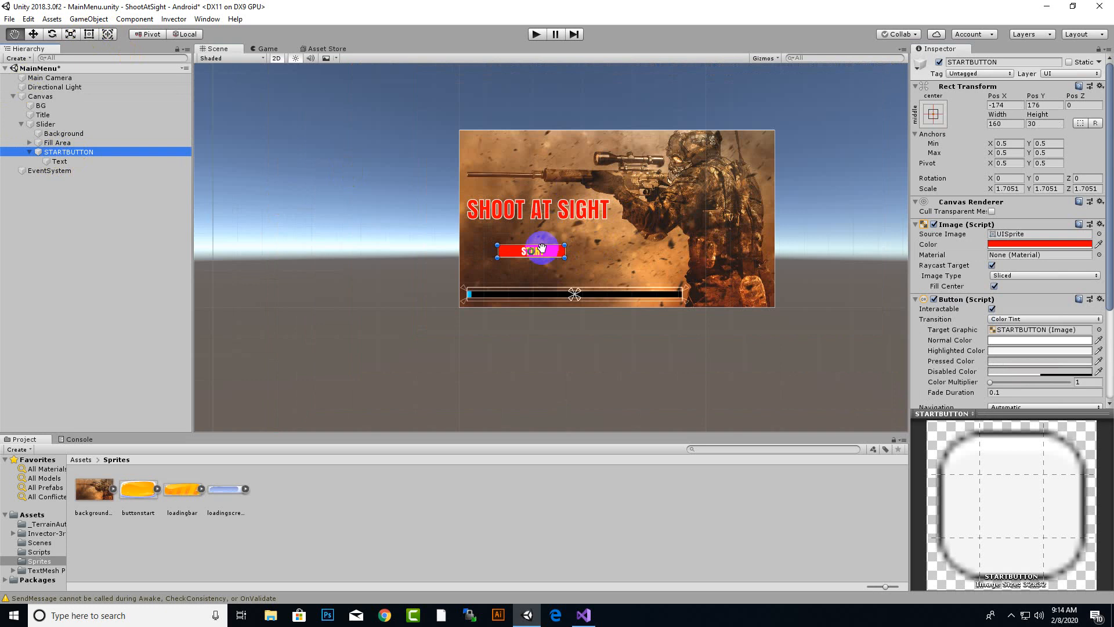
scroll(542, 248, "up", 2)
left_click(33, 34)
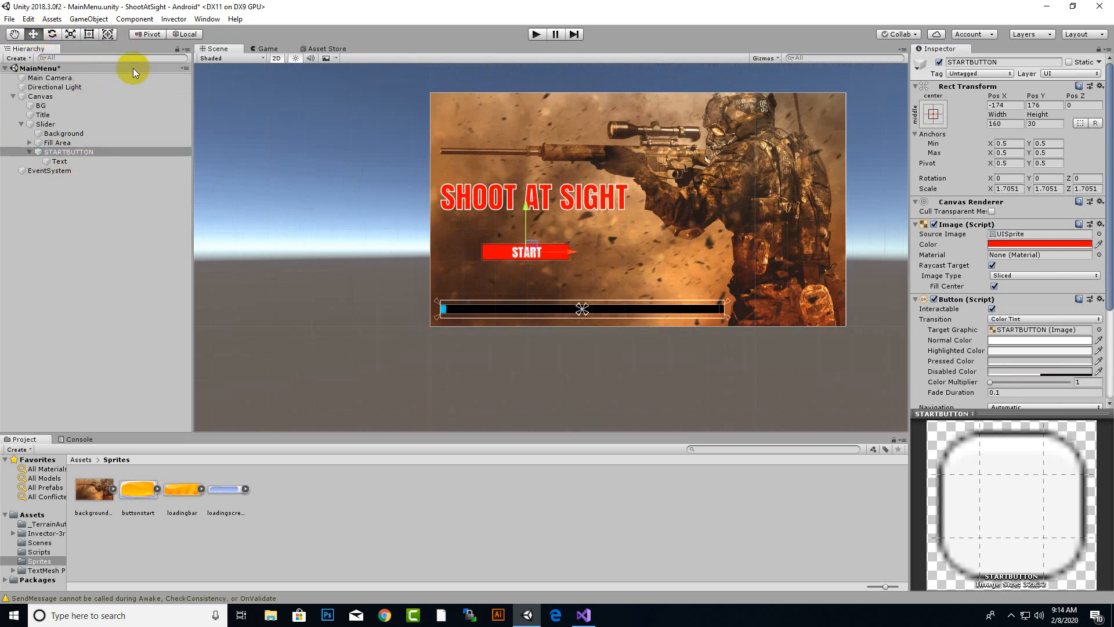
left_click_drag(527, 210, 525, 177)
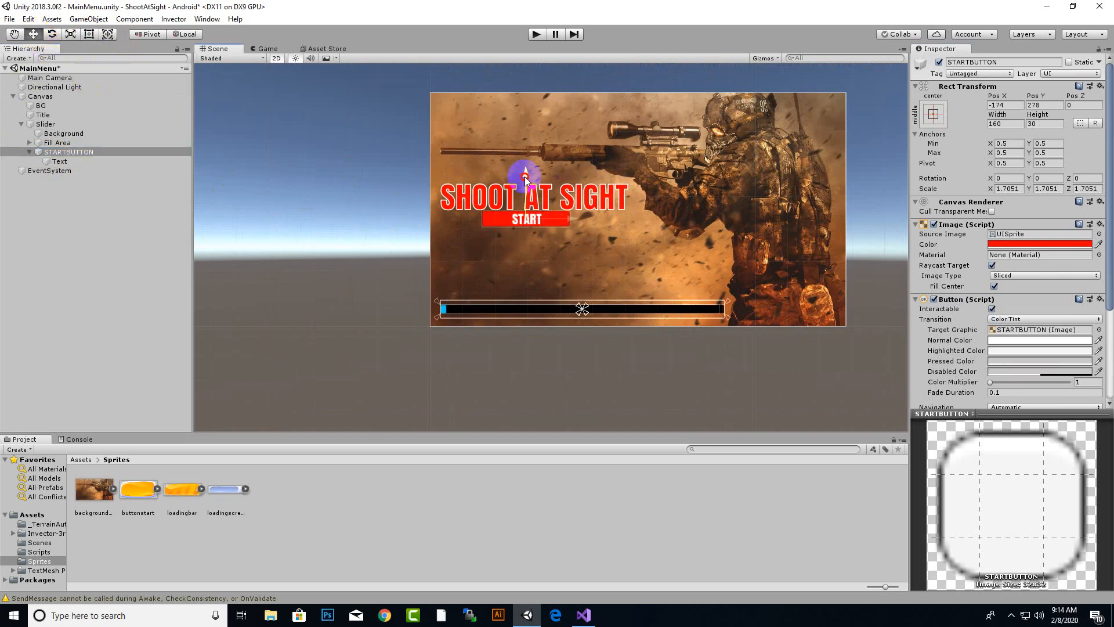
left_click_drag(572, 219, 582, 220)
left_click_drag(535, 174, 538, 201)
scroll(369, 232, "down", 2)
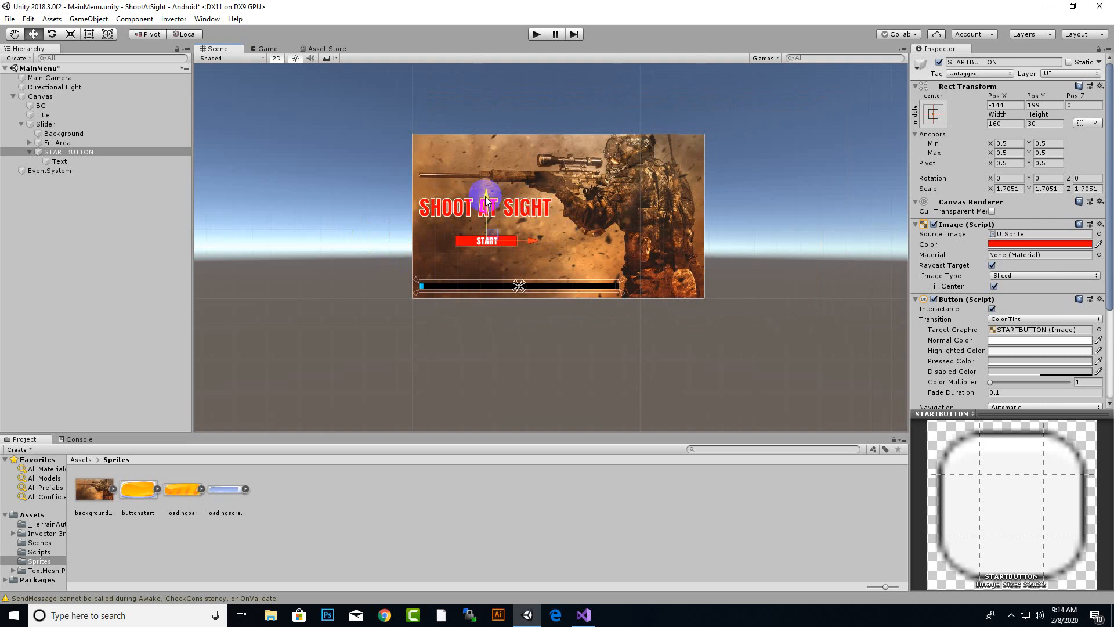
scroll(459, 273, "up", 1)
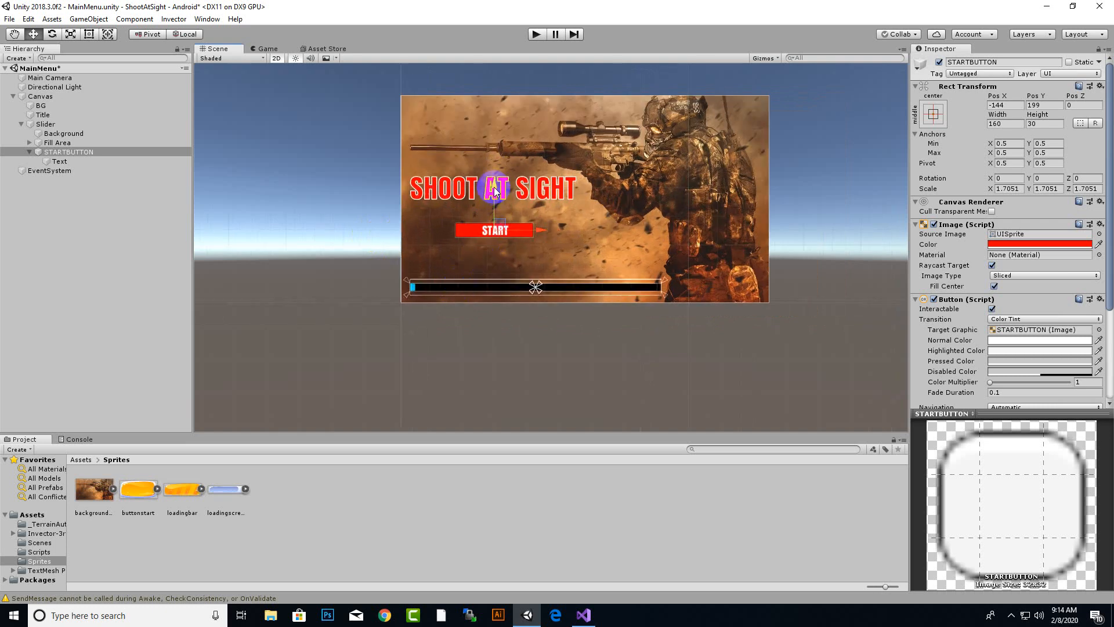
left_click_drag(494, 186, 494, 211)
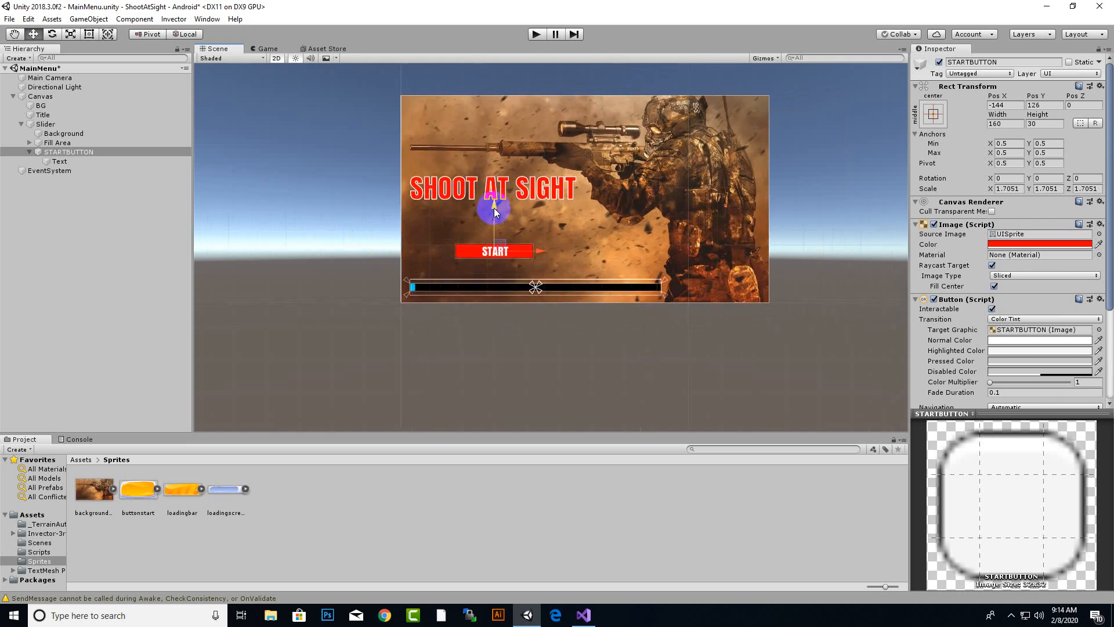
Move the SHOOT AT SIGHT title down to about Y -73 and shrink its text box to about 645 by 181
left_click(504, 191)
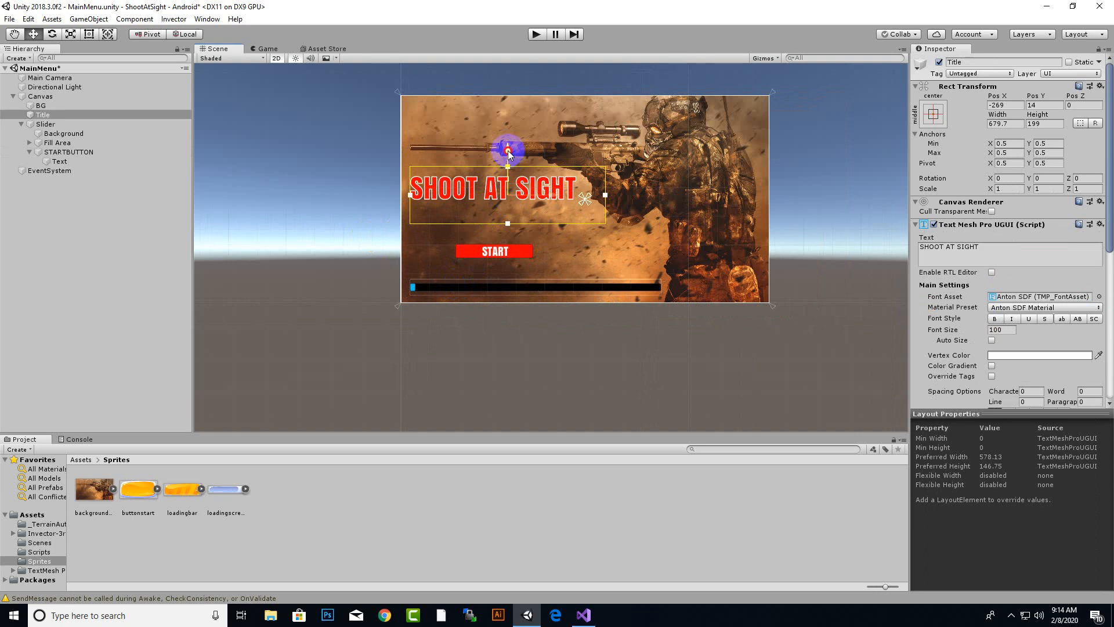
left_click_drag(509, 152, 509, 178)
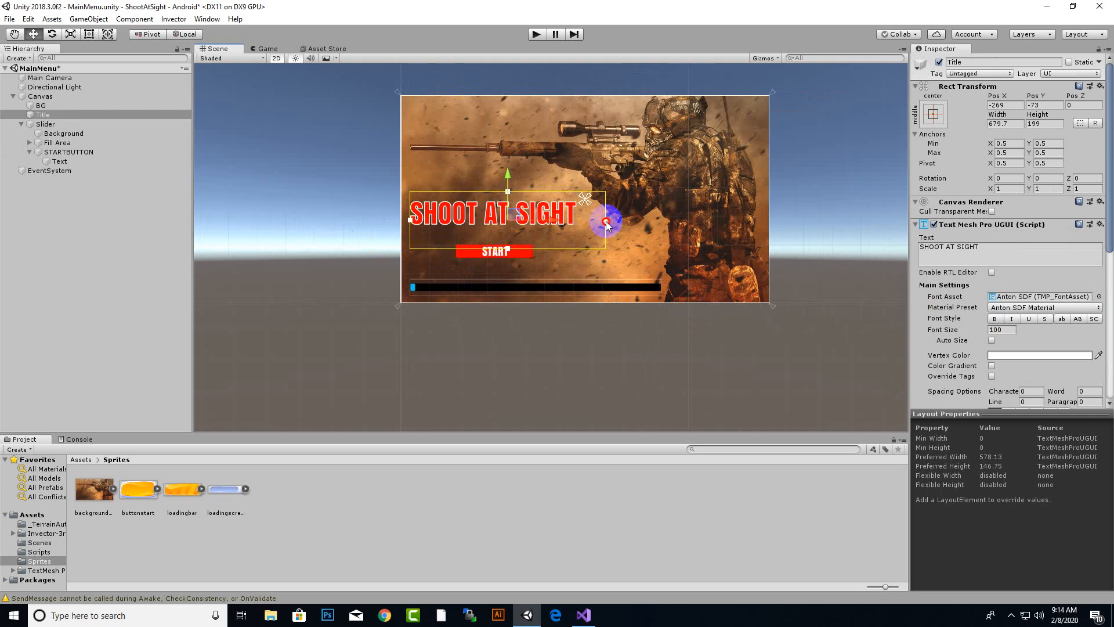
left_click(93, 35)
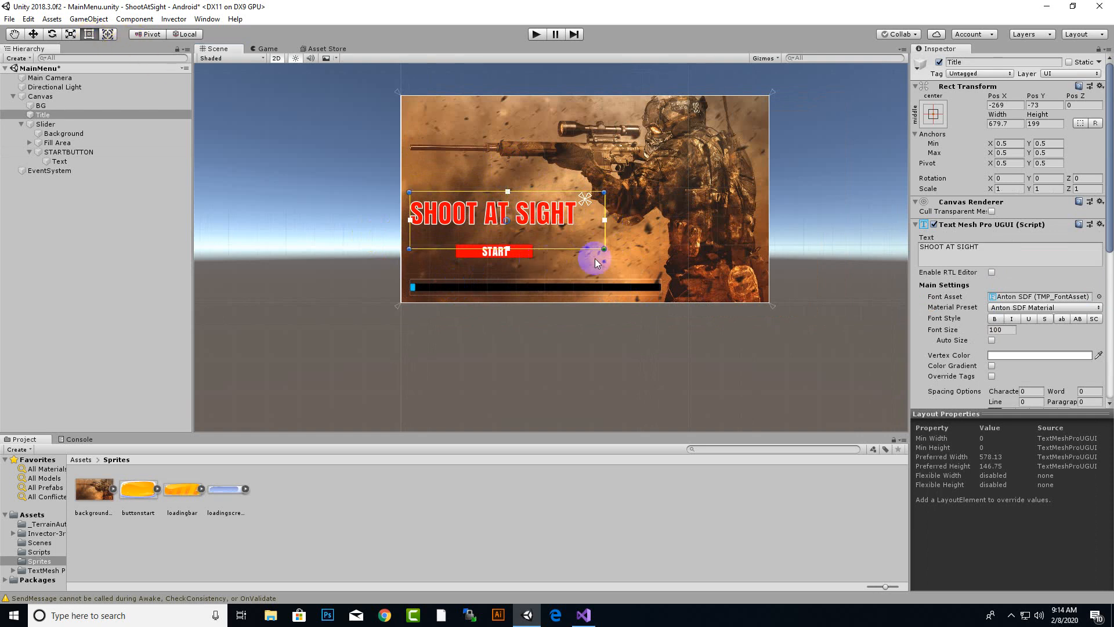
left_click_drag(604, 248, 595, 244)
Scale the title up uniformly to about 1.12 and move it down to about Y -92
left_click(69, 34)
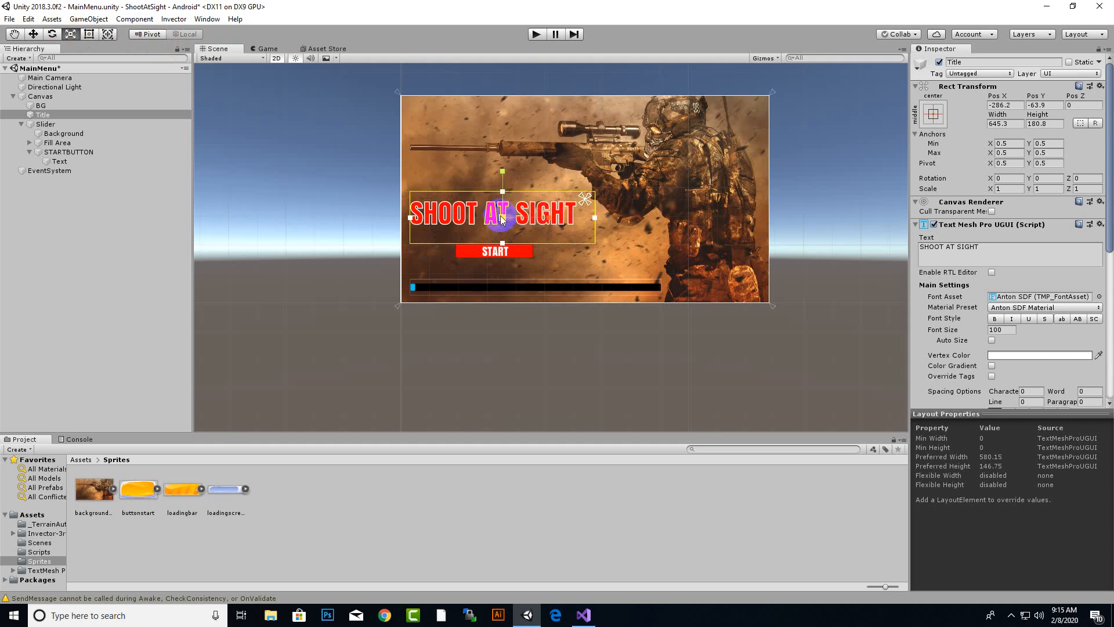
left_click_drag(502, 218, 557, 221)
left_click(33, 34)
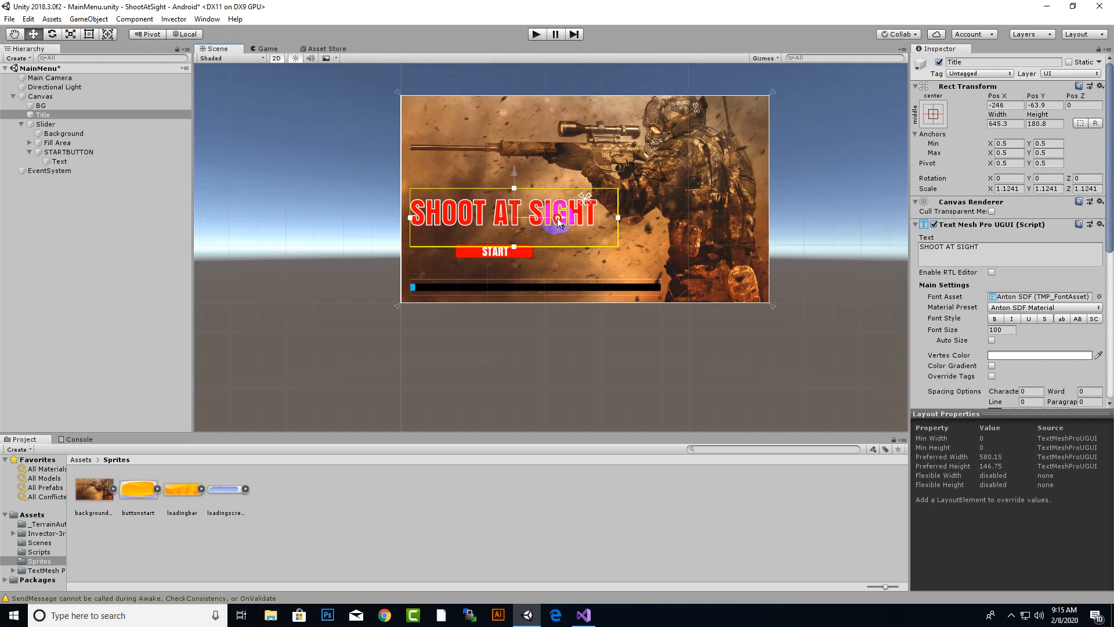
left_click_drag(498, 174, 515, 184)
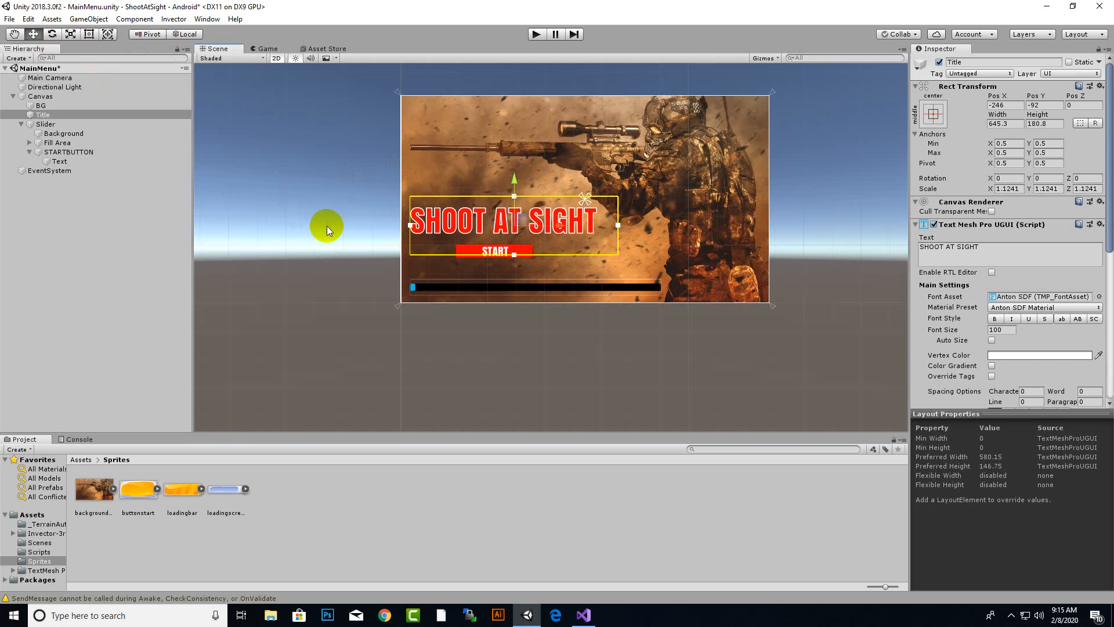
Move STARTBUTTON down to about Y 88, clear of the enlarged title
left_click(426, 260)
left_click(498, 255)
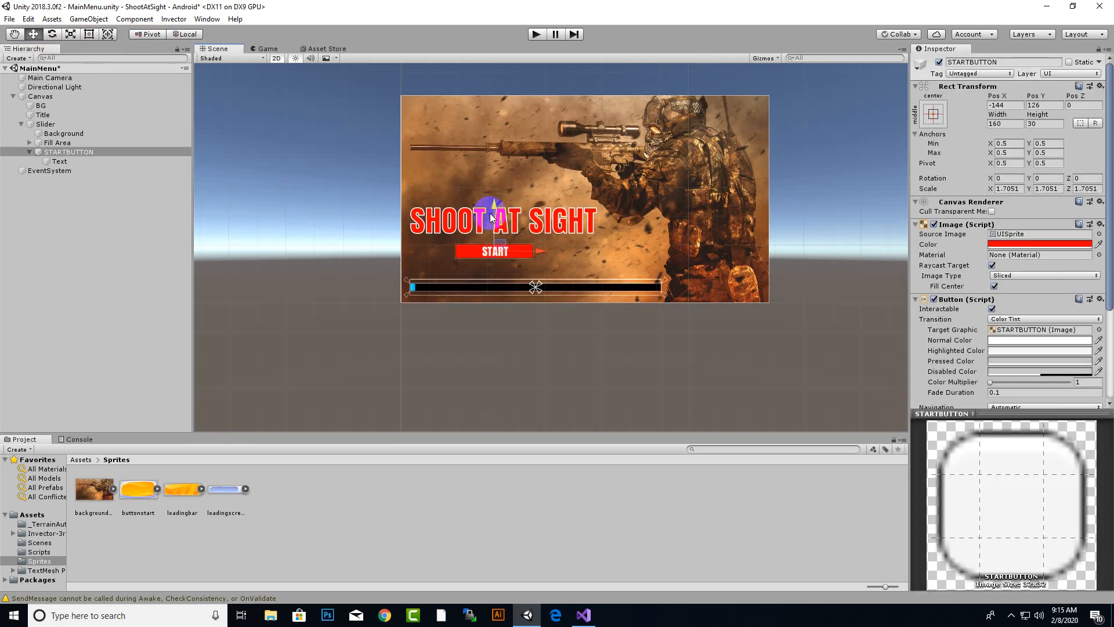
left_click_drag(493, 207, 496, 221)
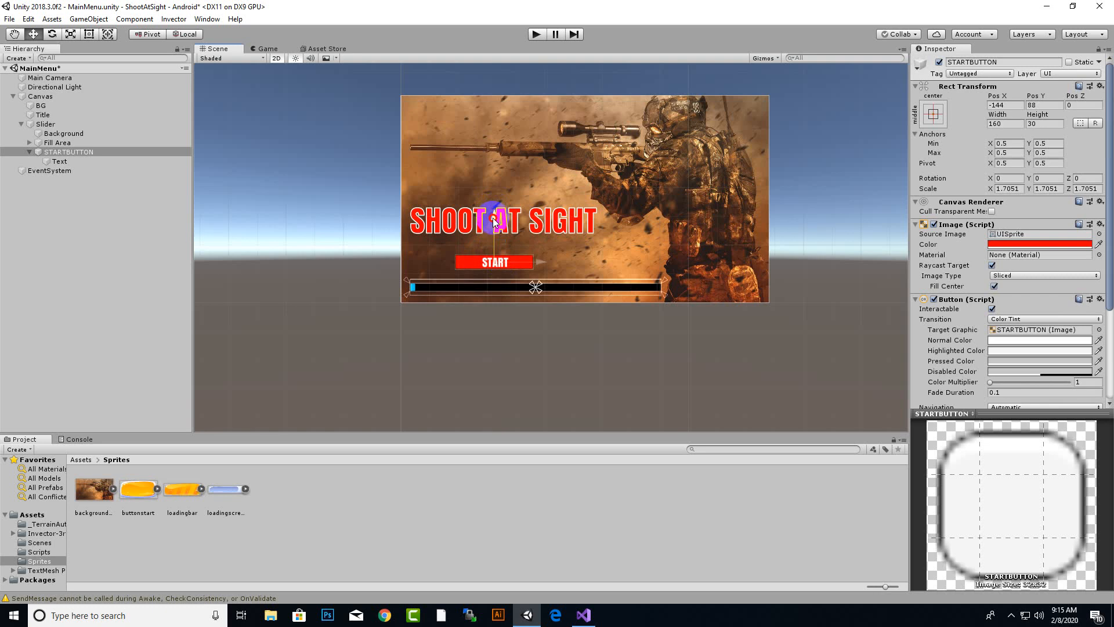
Try to shorten the title's text box from its lower edge
left_click(299, 229)
left_click(485, 224)
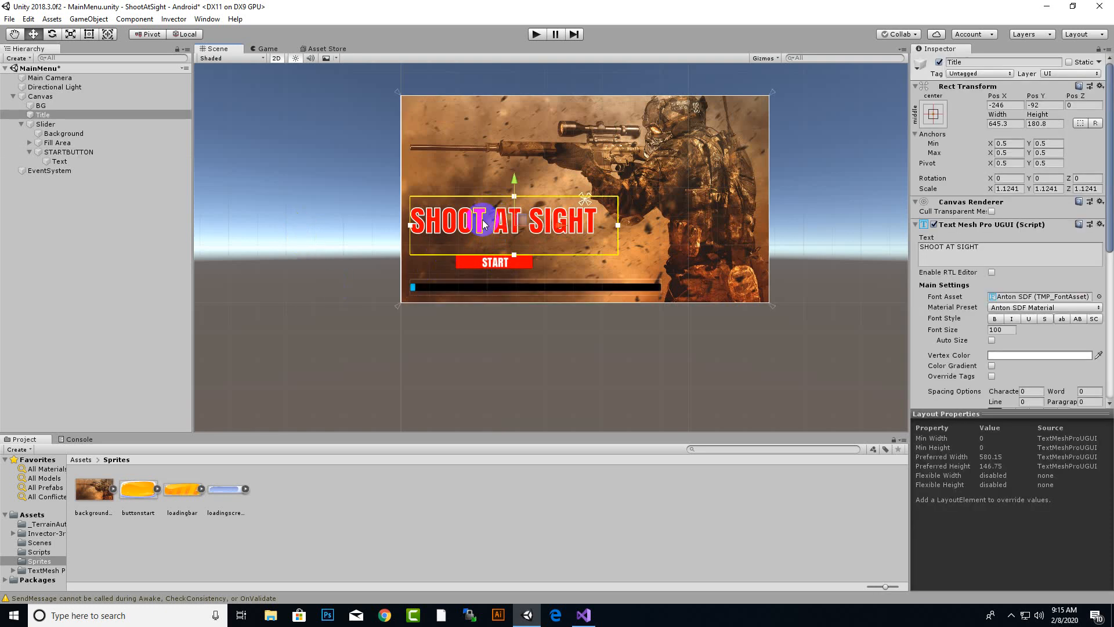
left_click_drag(511, 246, 512, 244)
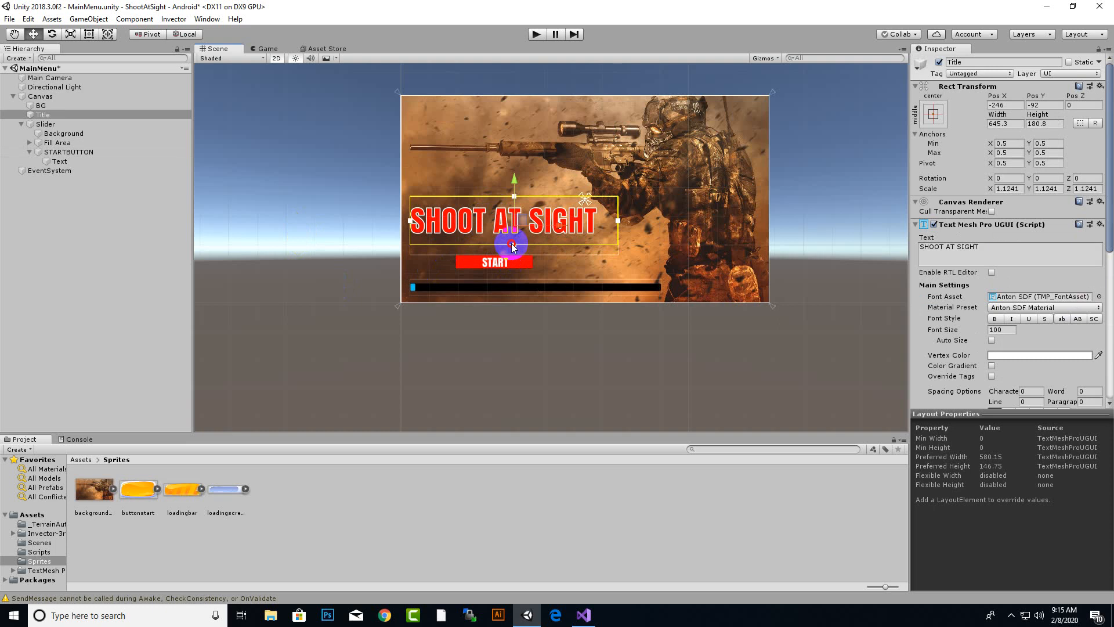
left_click(441, 284)
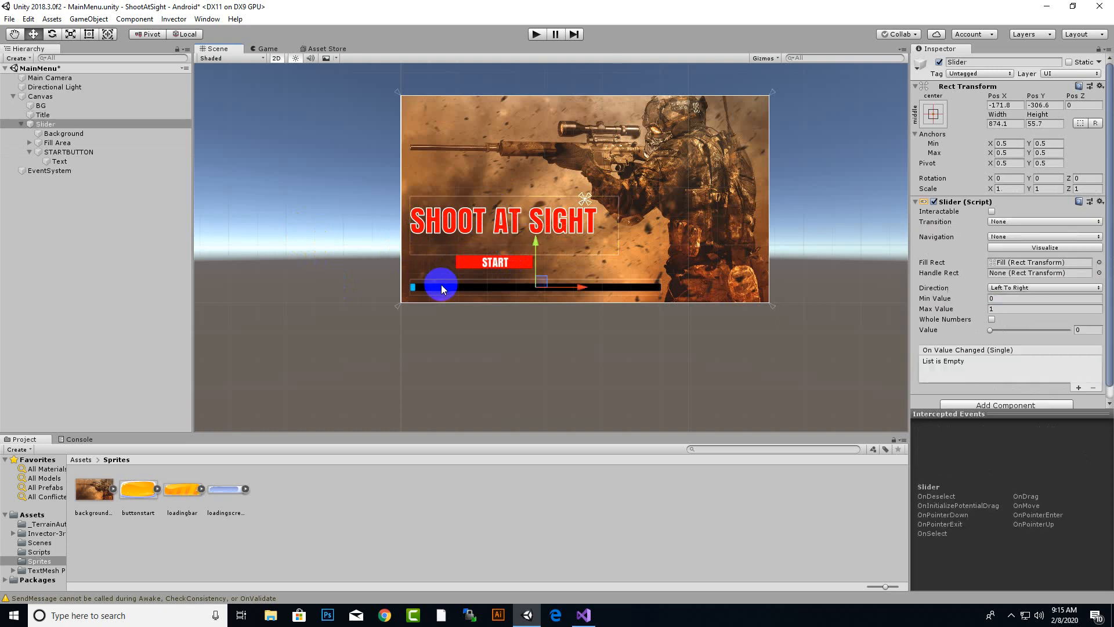
left_click(309, 273)
left_click(470, 262)
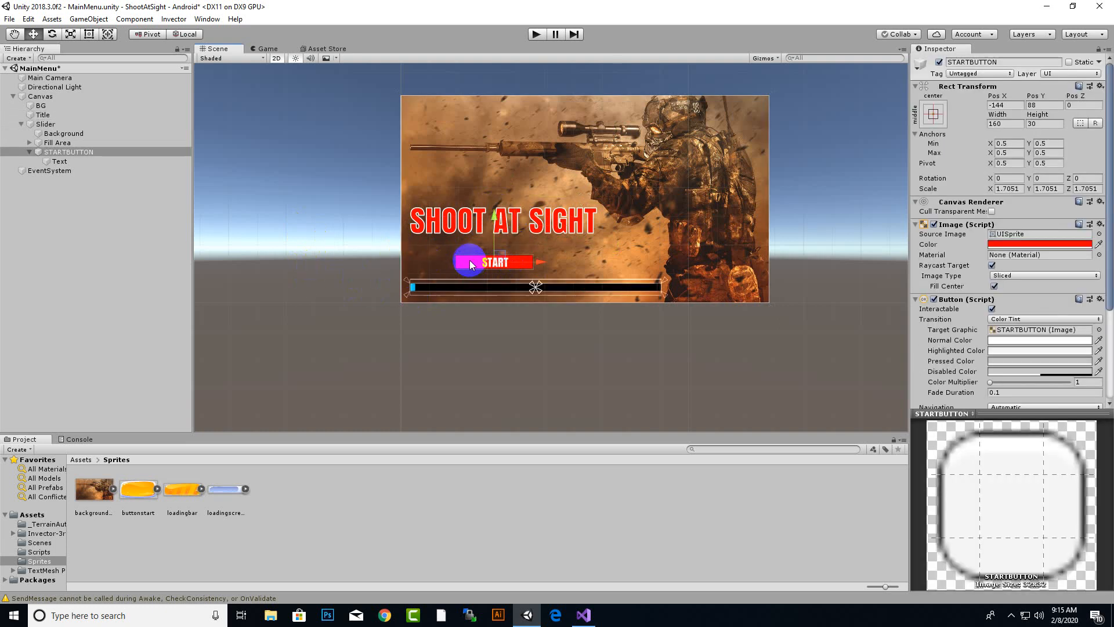
left_click(470, 264)
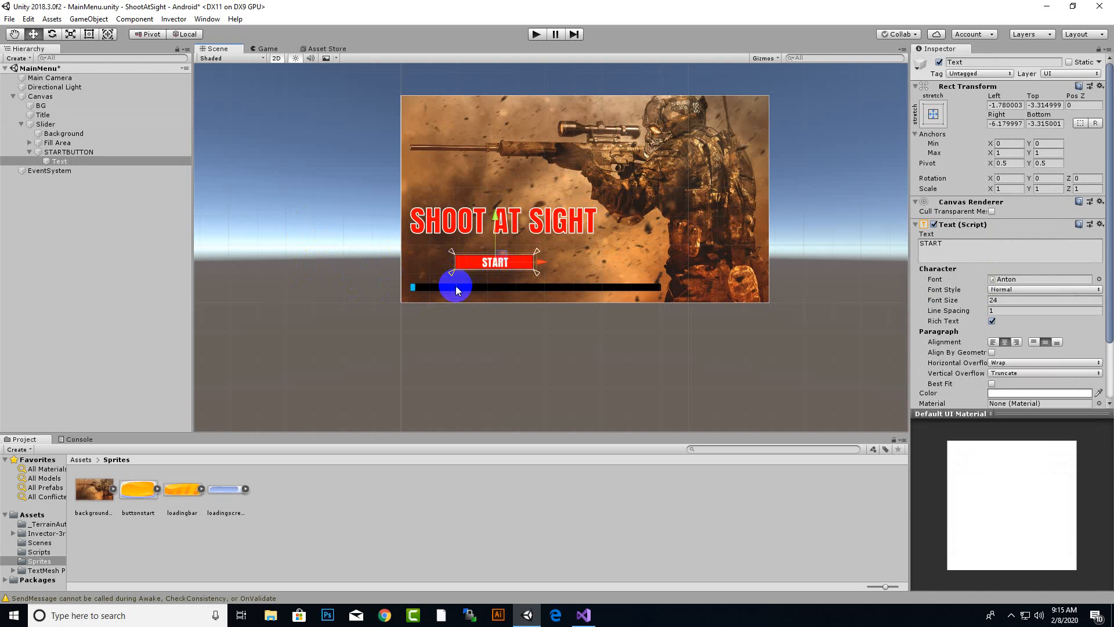
left_click(455, 288)
left_click(463, 264)
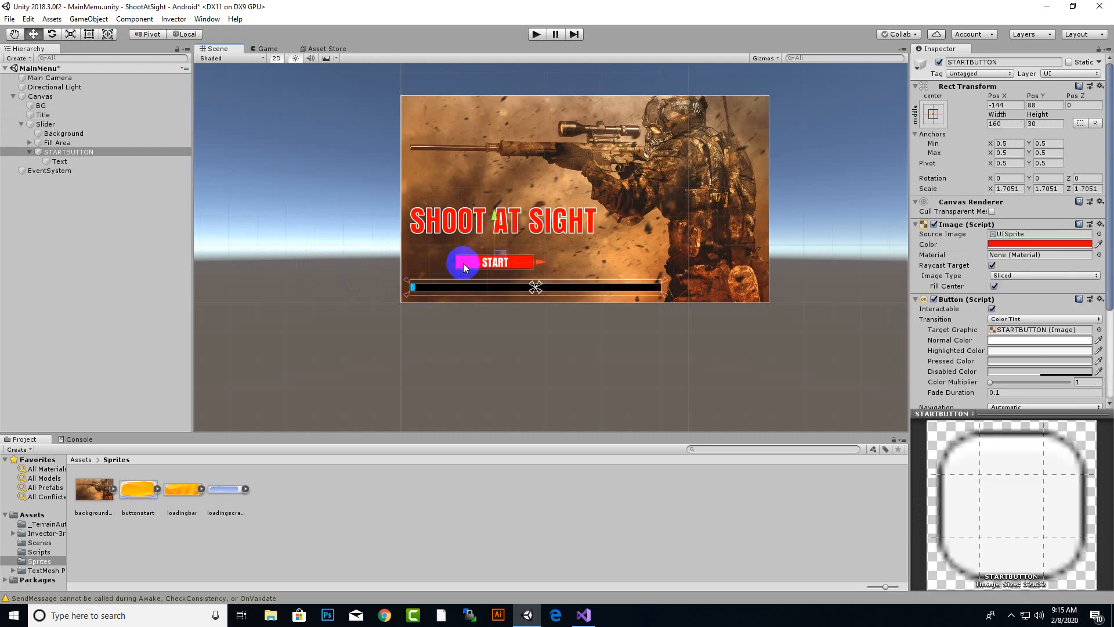
left_click(236, 220)
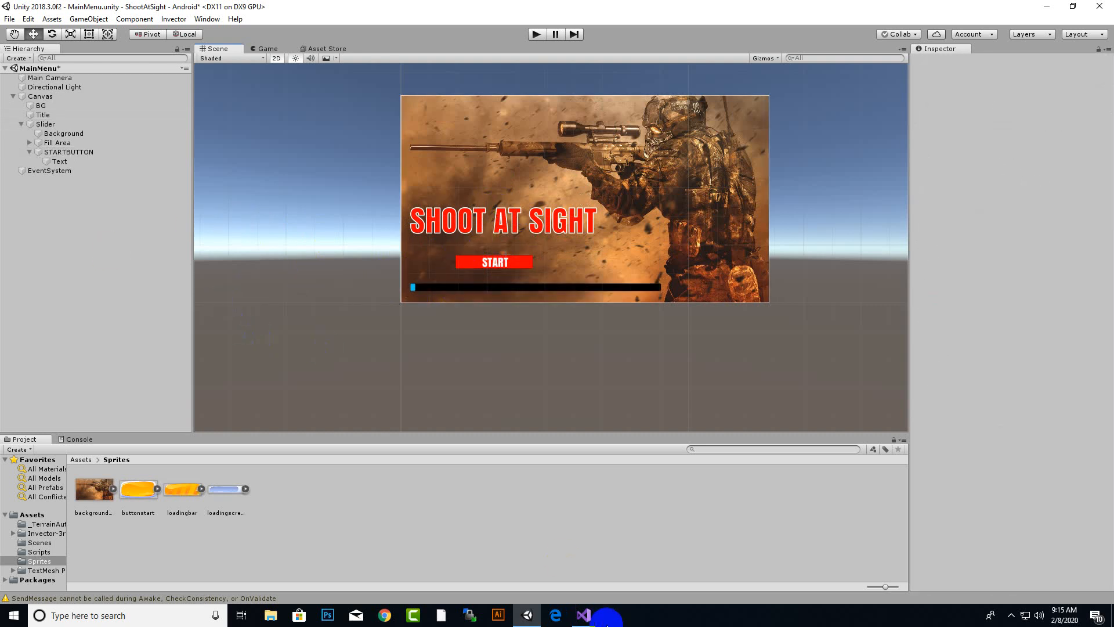
Switch to Visual Studio and review the public fields and the StartCoroutine call of LoadLevelFunction in LoadLevel.cs
left_click(584, 615)
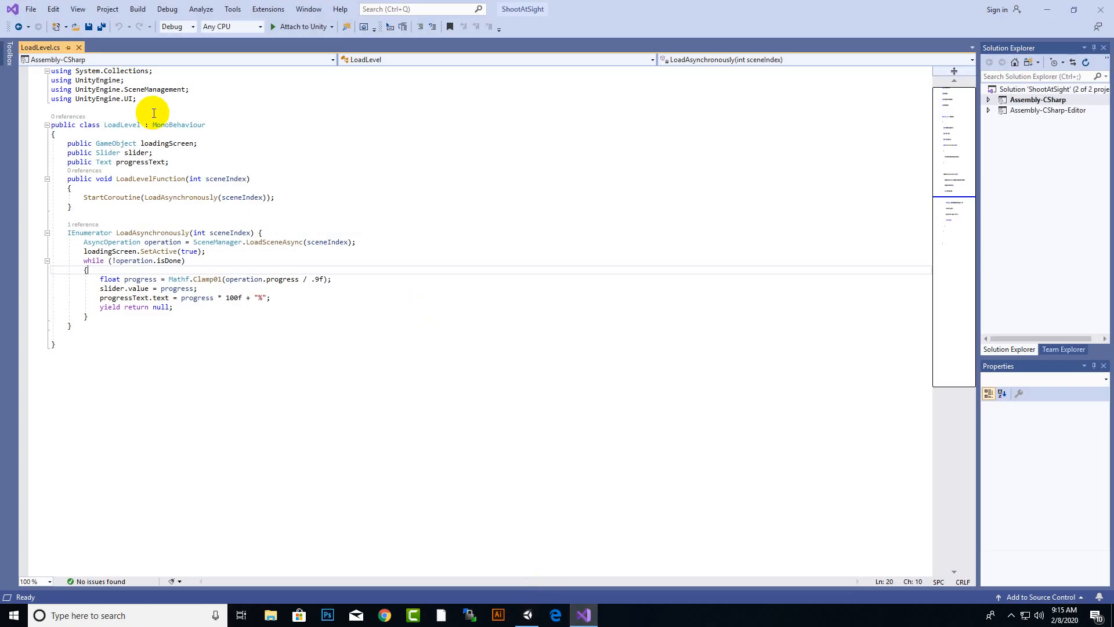
left_click(69, 146)
left_click_drag(69, 145, 191, 162)
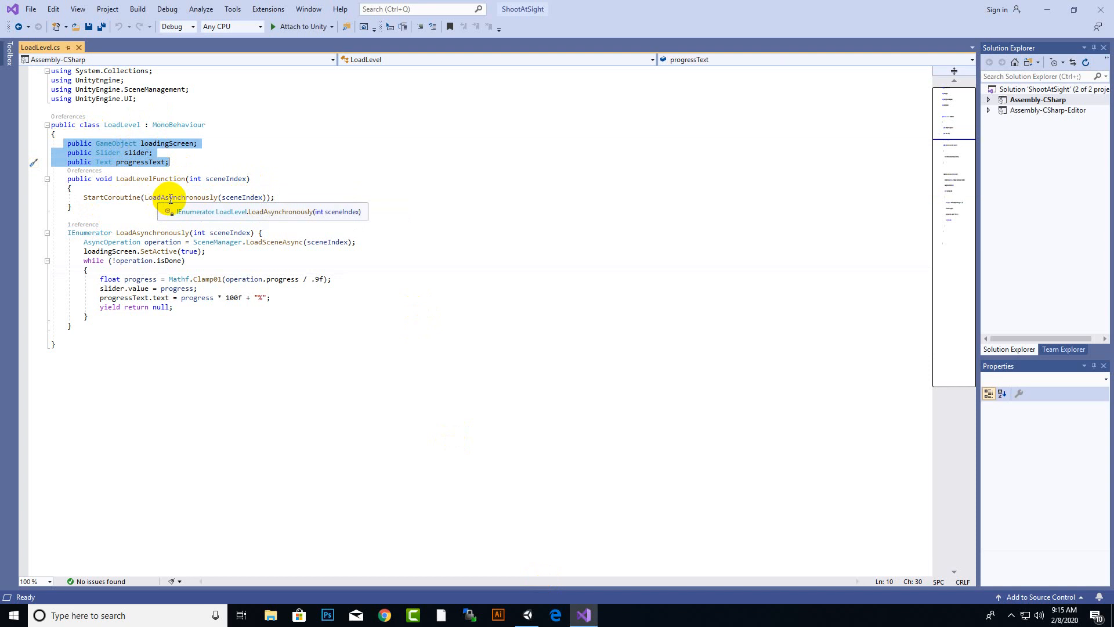
left_click_drag(170, 199, 214, 199)
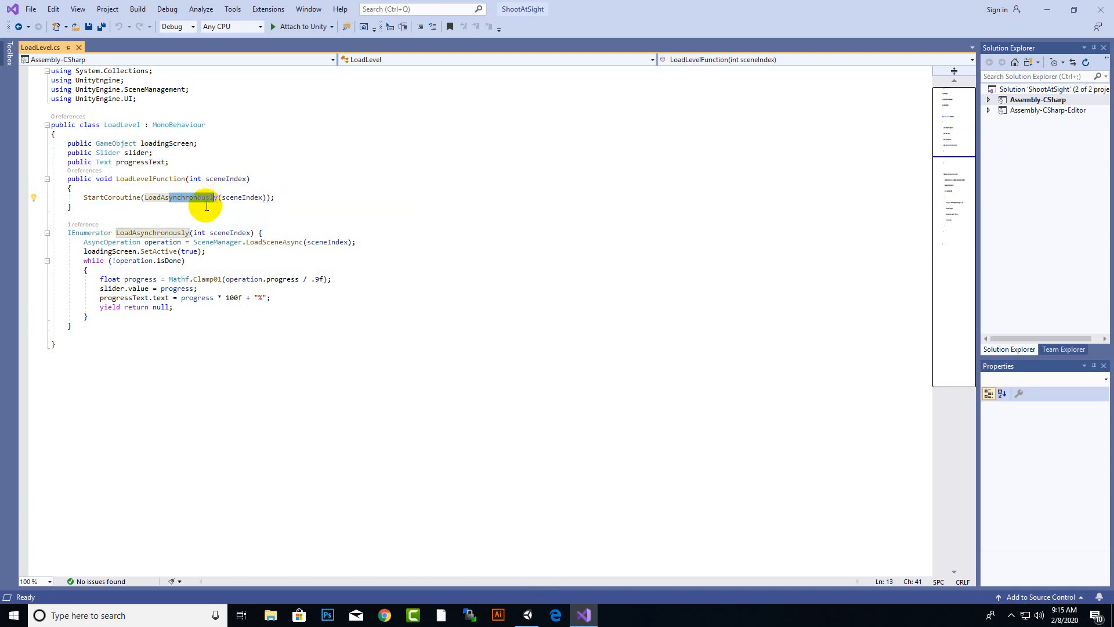
left_click(194, 211)
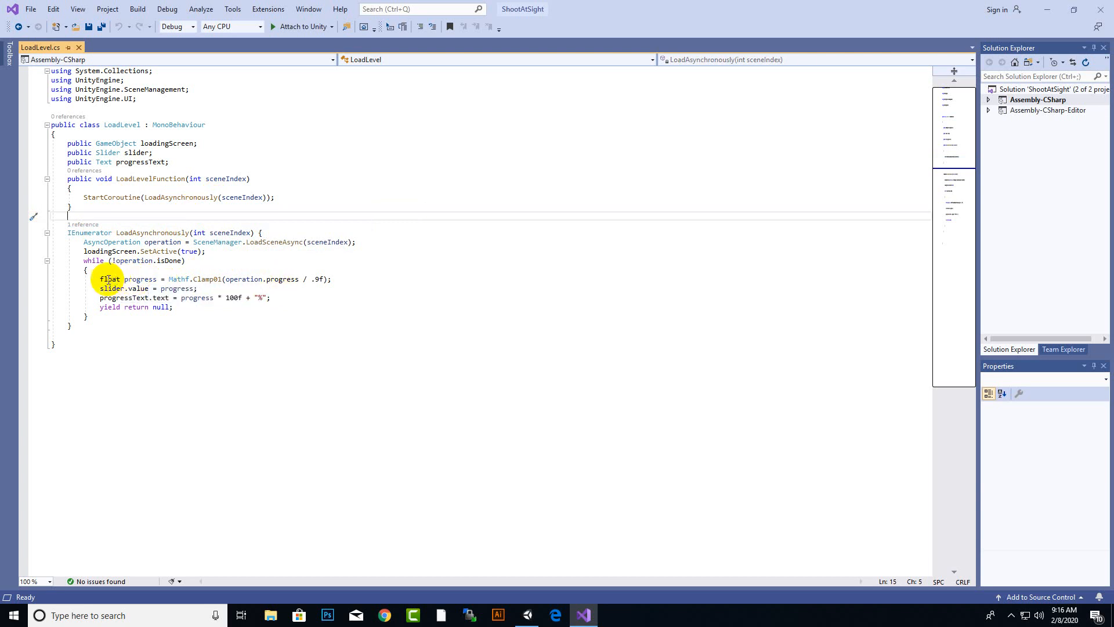
Review how LoadAsynchronously computes the loading progress and builds the percentage text, and switch back to Unity
left_click_drag(101, 279, 193, 285)
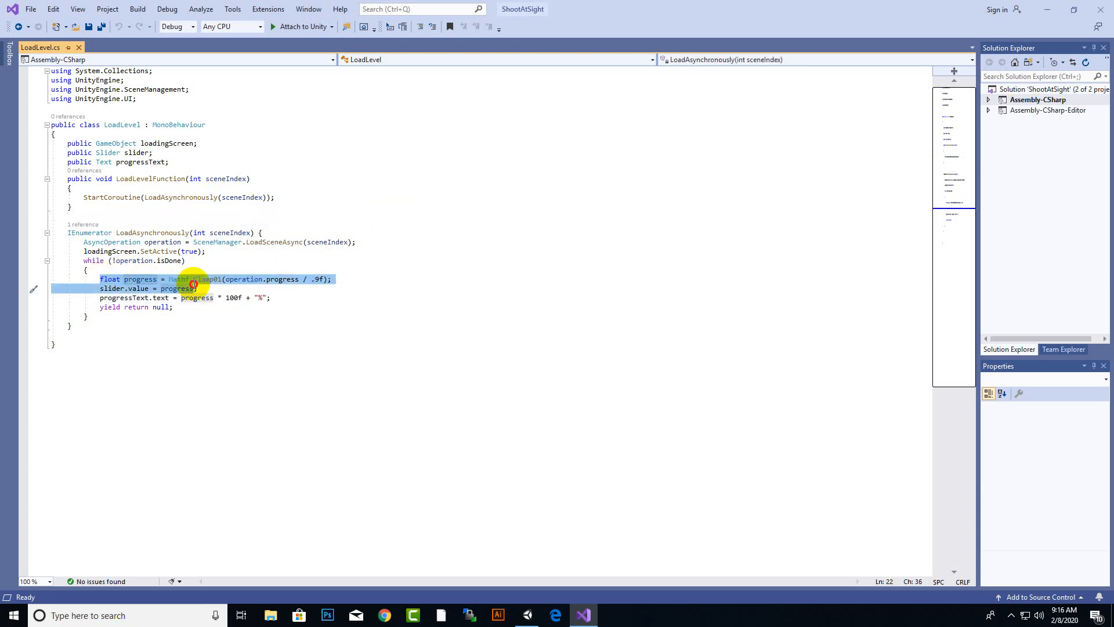
left_click(317, 281)
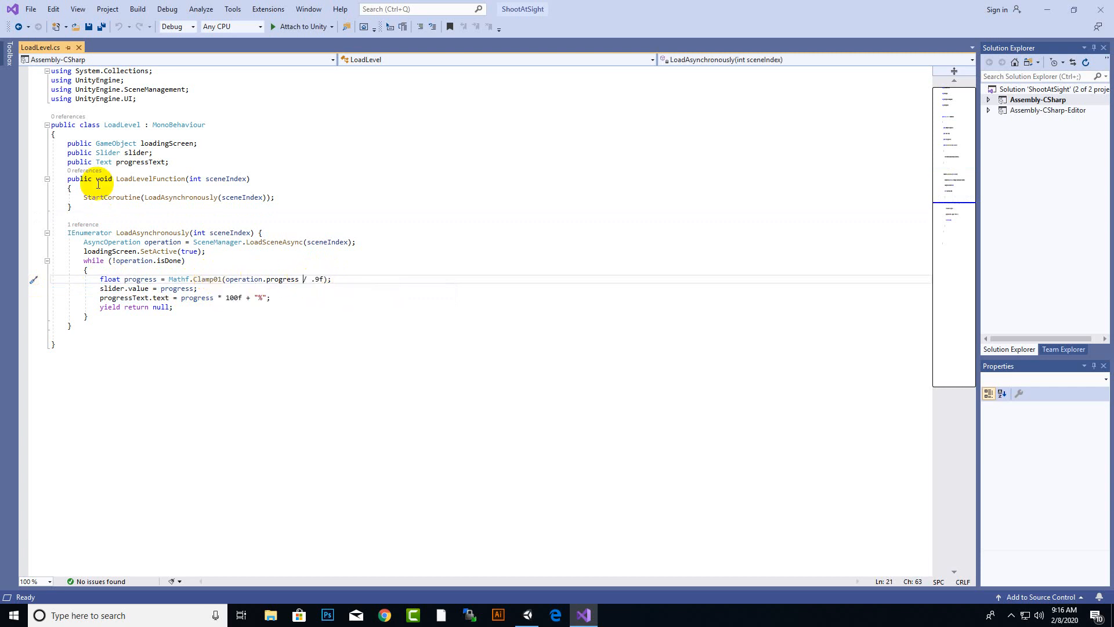
left_click_drag(97, 191, 231, 197)
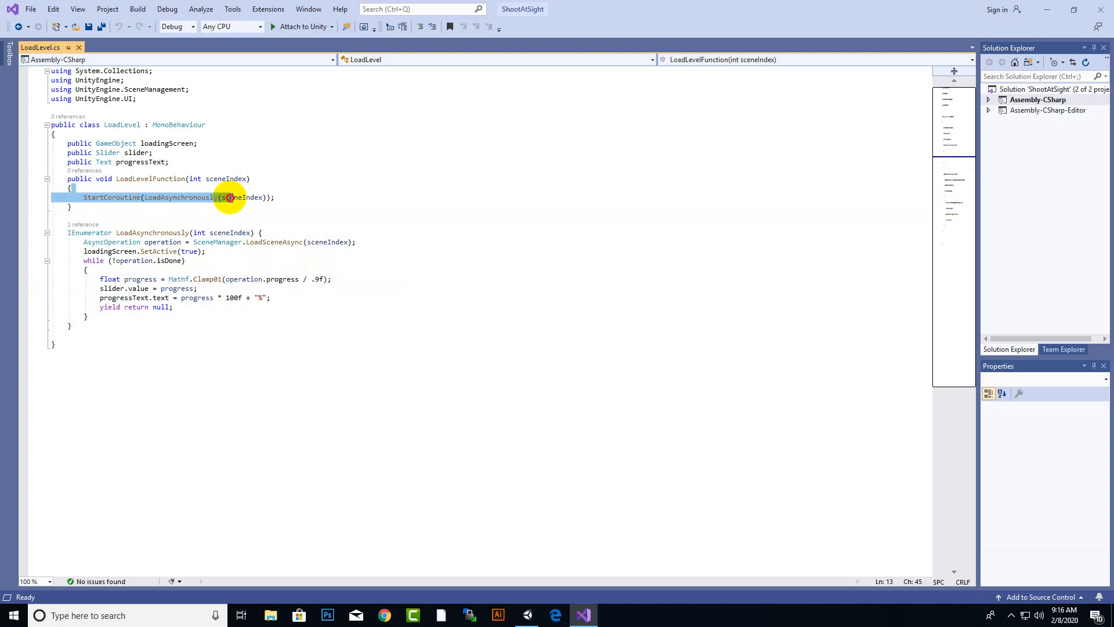
left_click(180, 198)
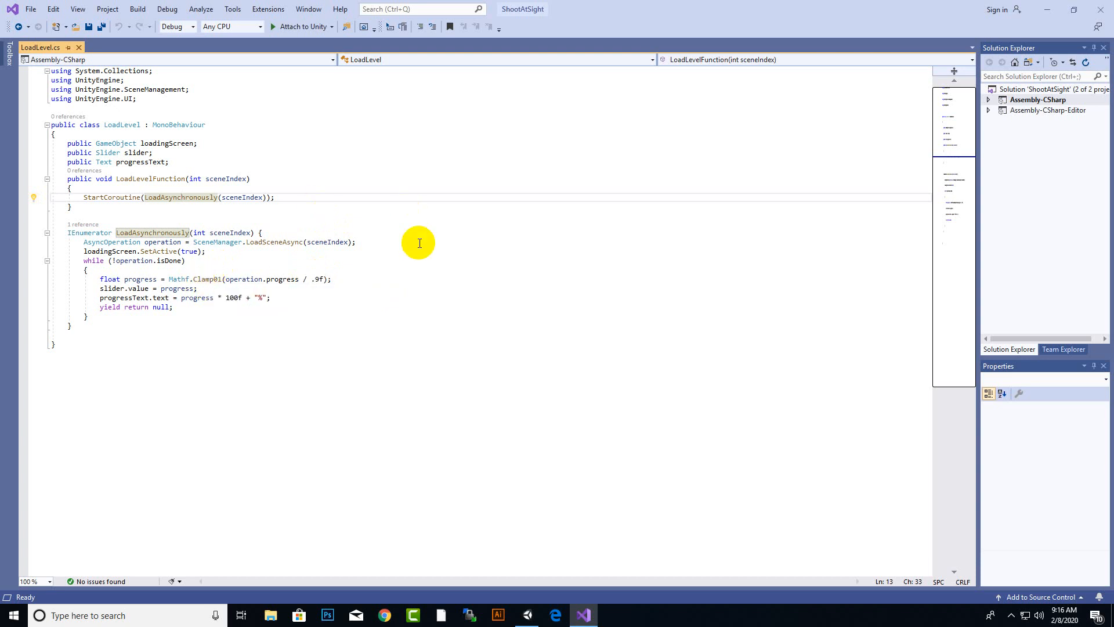
left_click(318, 279)
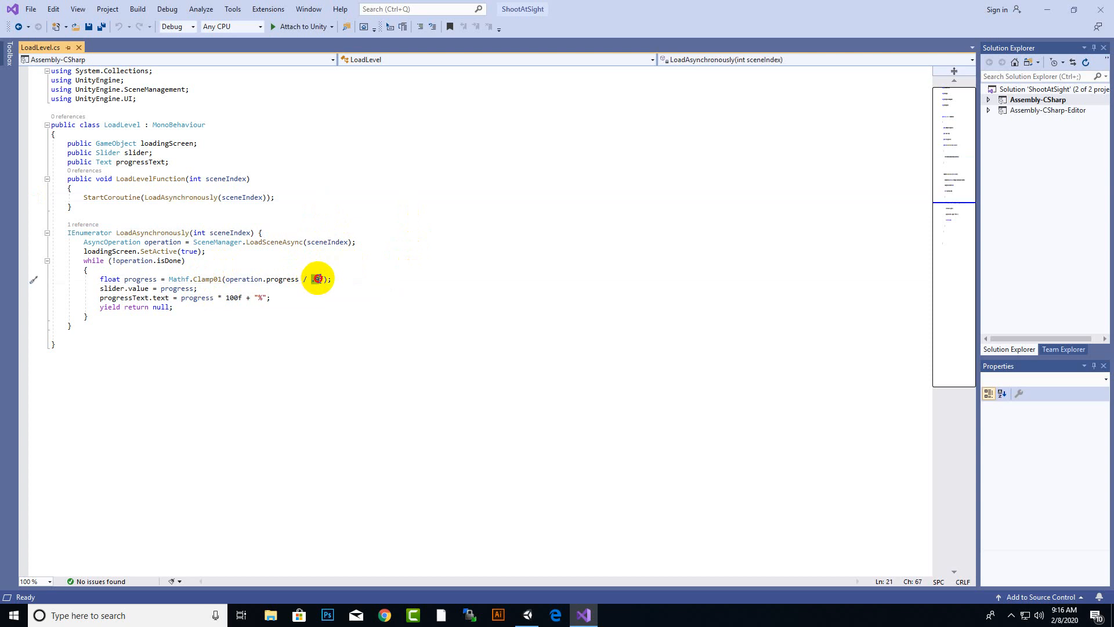
left_click(133, 299)
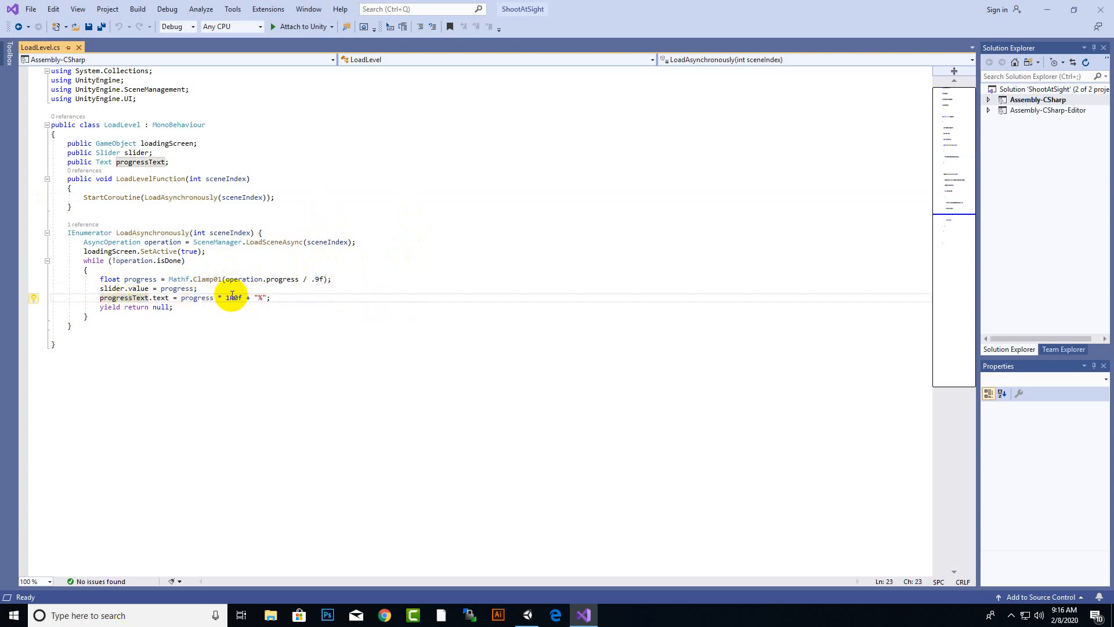
left_click(261, 297)
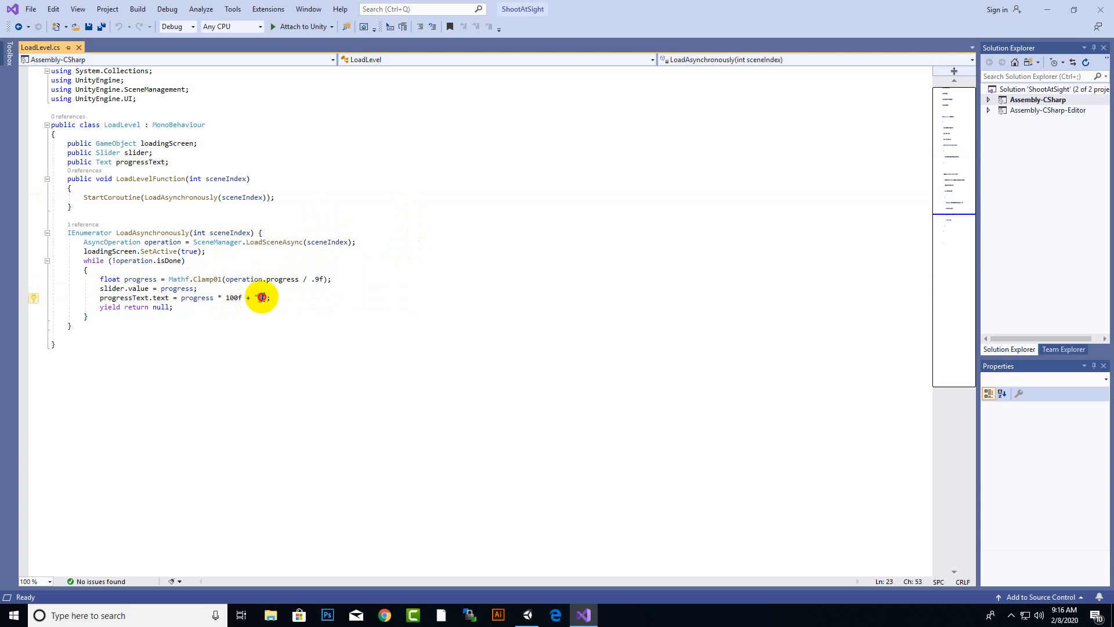
left_click(238, 317)
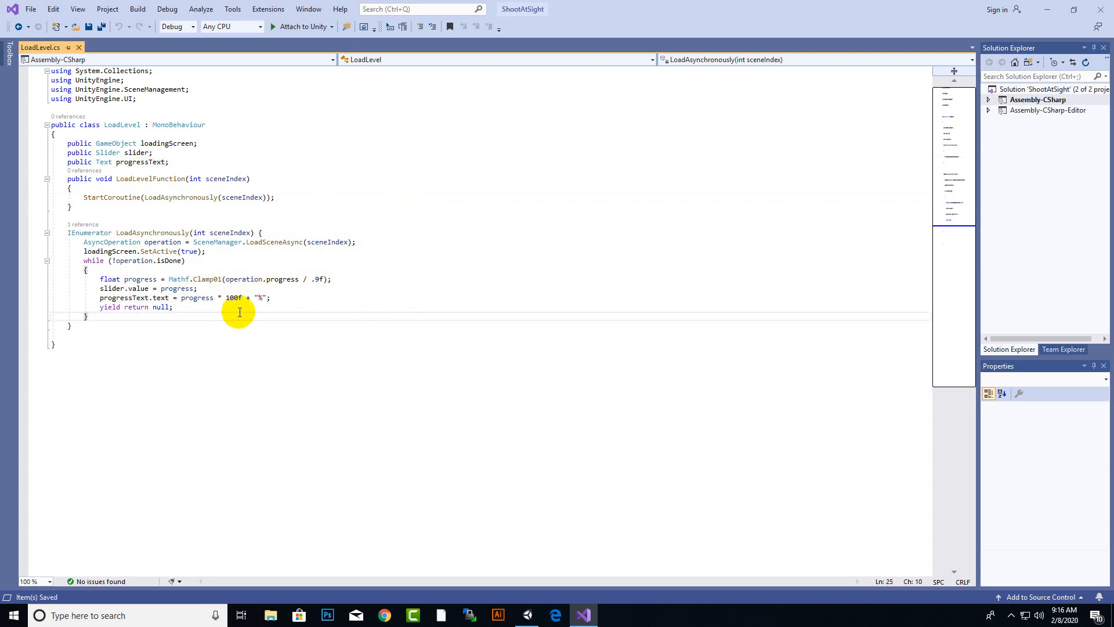
left_click(526, 615)
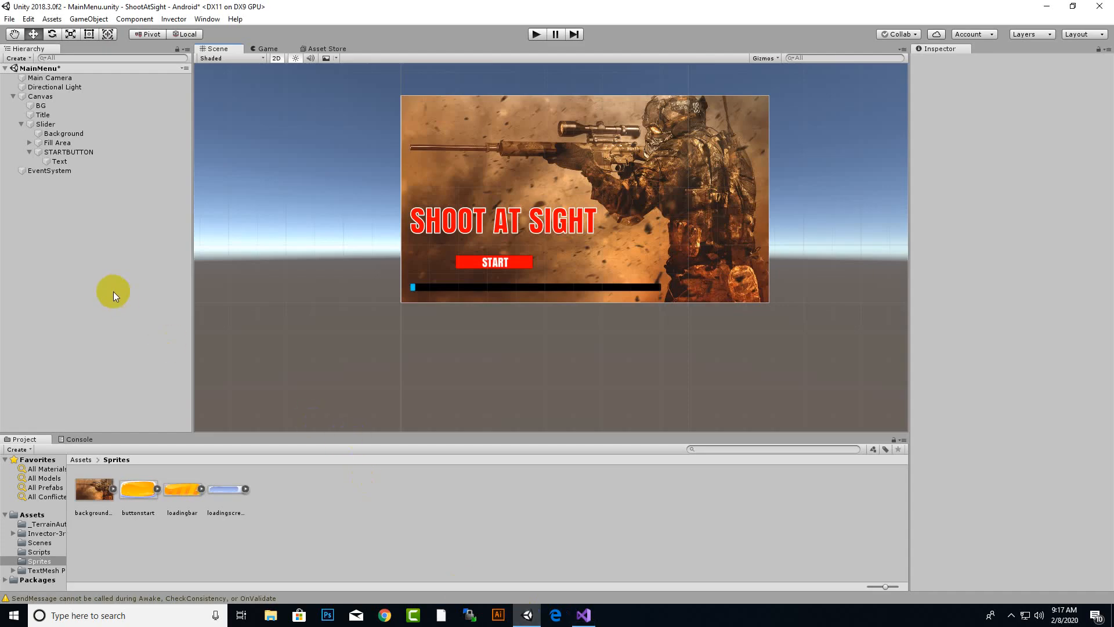
Save the scene and create an empty game object named LoadLevelObject at the root of the hierarchy
key("ctrl+s")
right_click(83, 193)
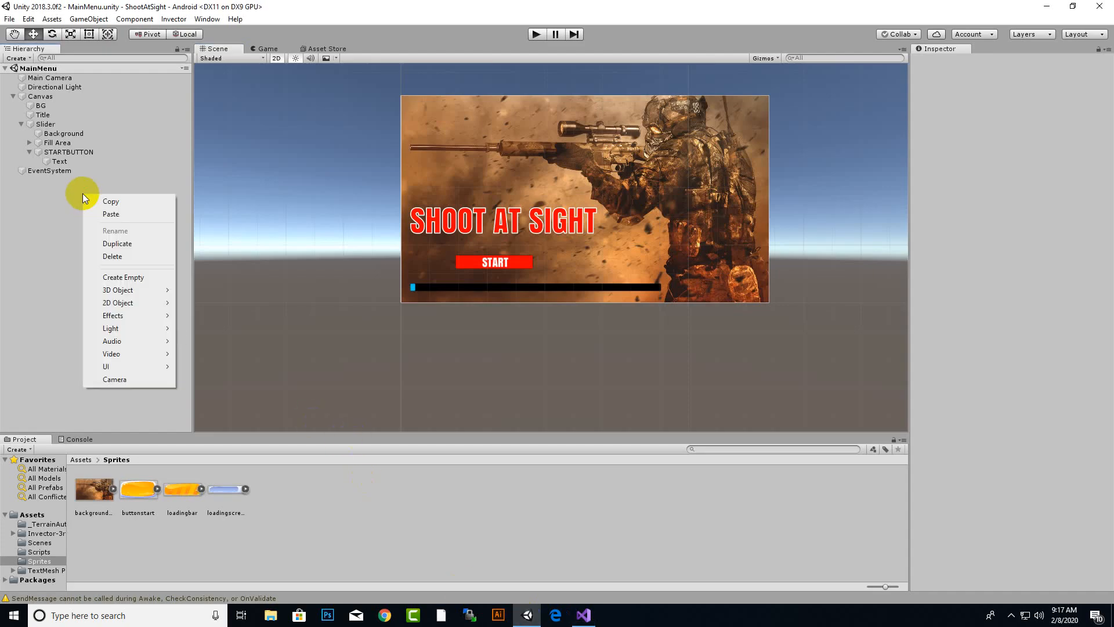
left_click(128, 278)
right_click(55, 180)
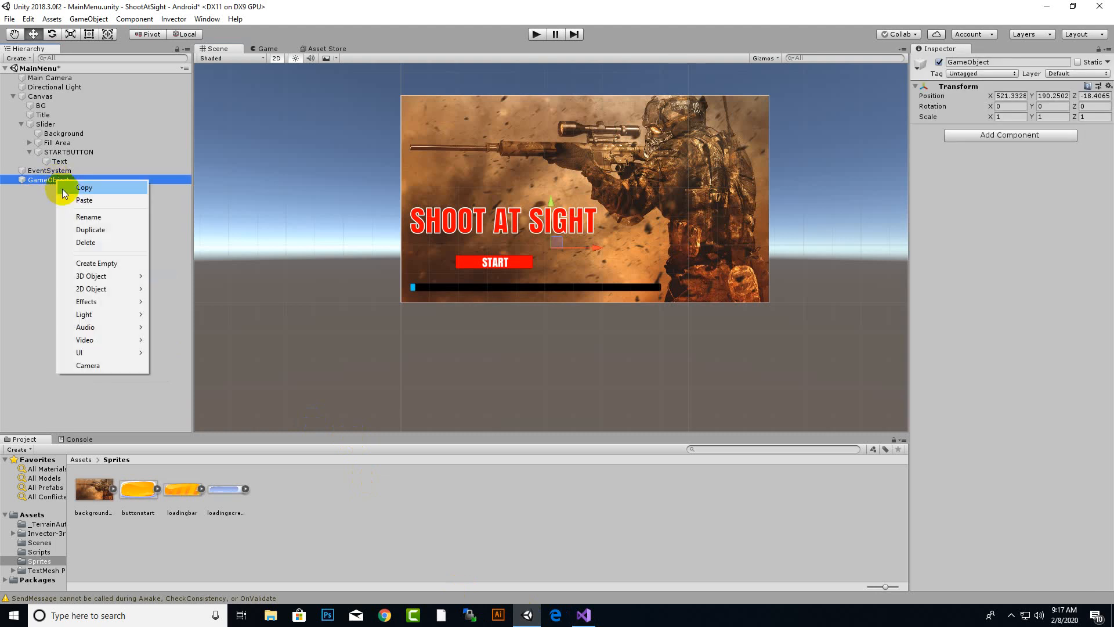
left_click(73, 216)
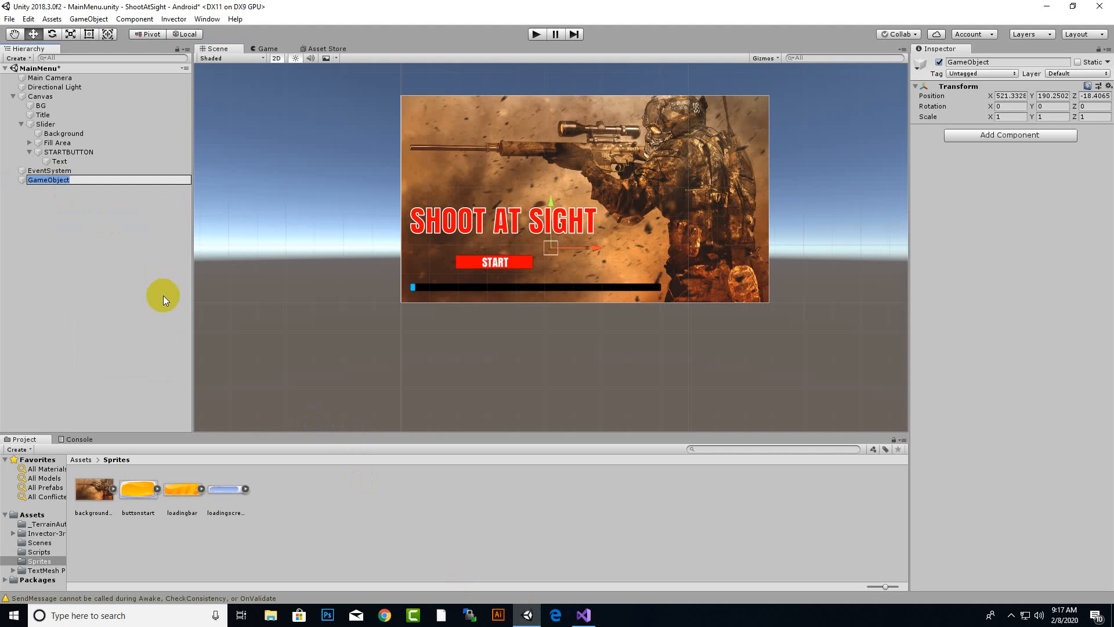
type("LoadLevelObject")
key("Return")
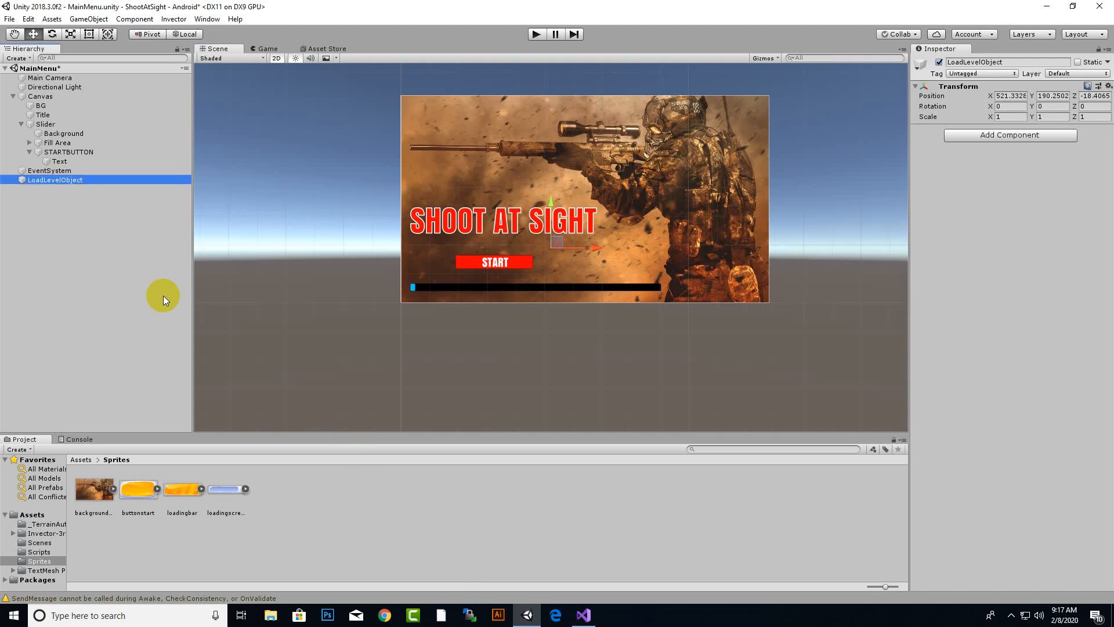
Attach the LoadLevel script from the Scripts folder to LoadLevelObject
left_click(85, 460)
left_click(232, 500)
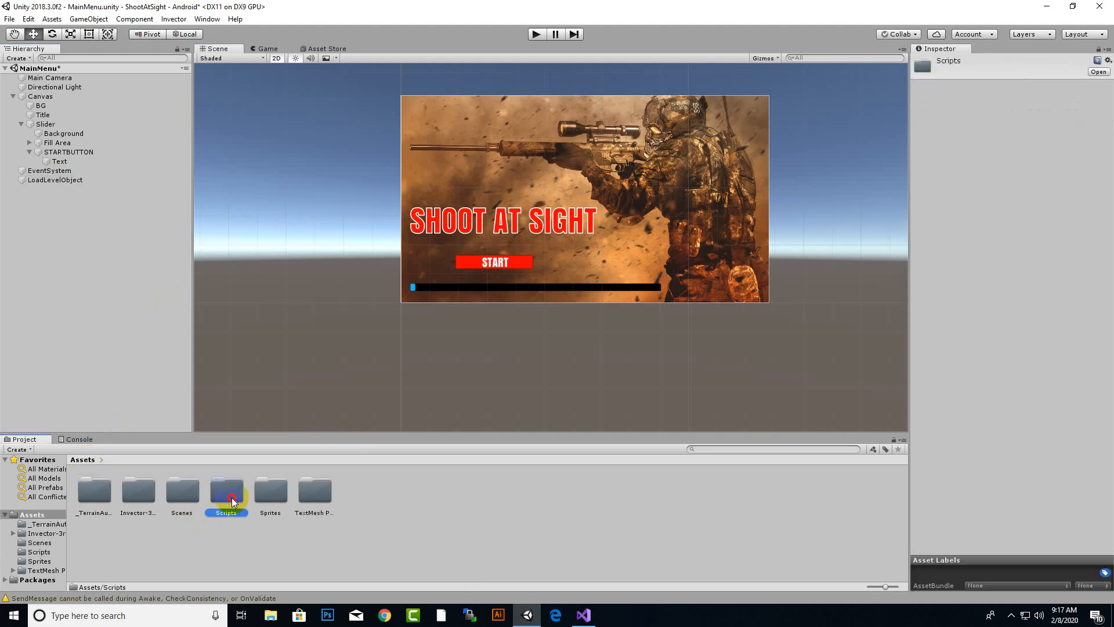
double_click(233, 501)
left_click(51, 180)
left_click(110, 480)
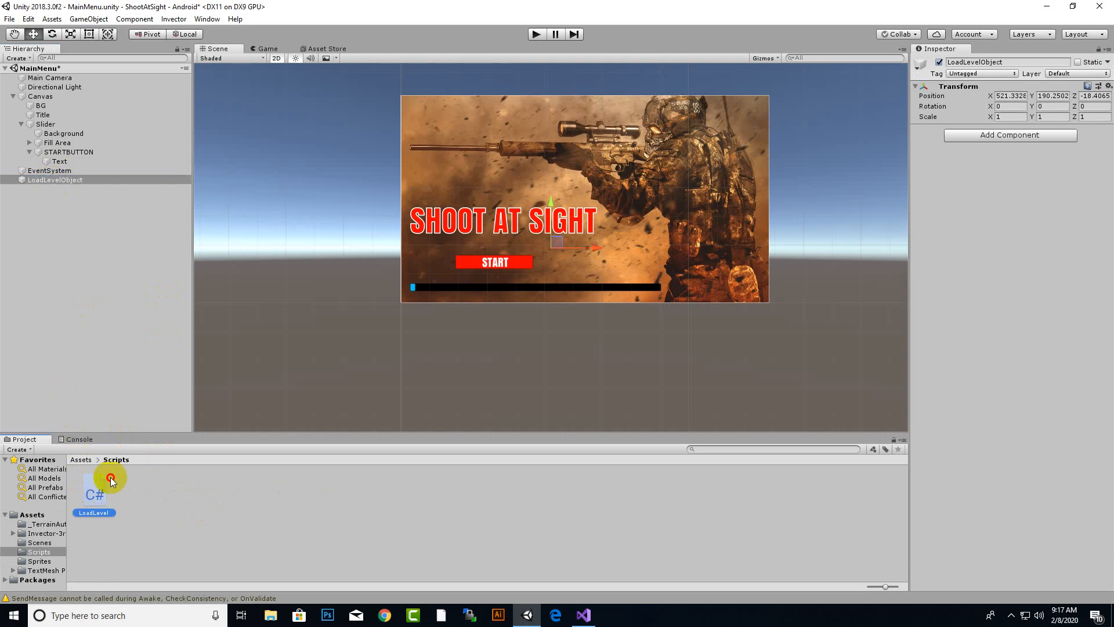
left_click_drag(110, 479, 1066, 281)
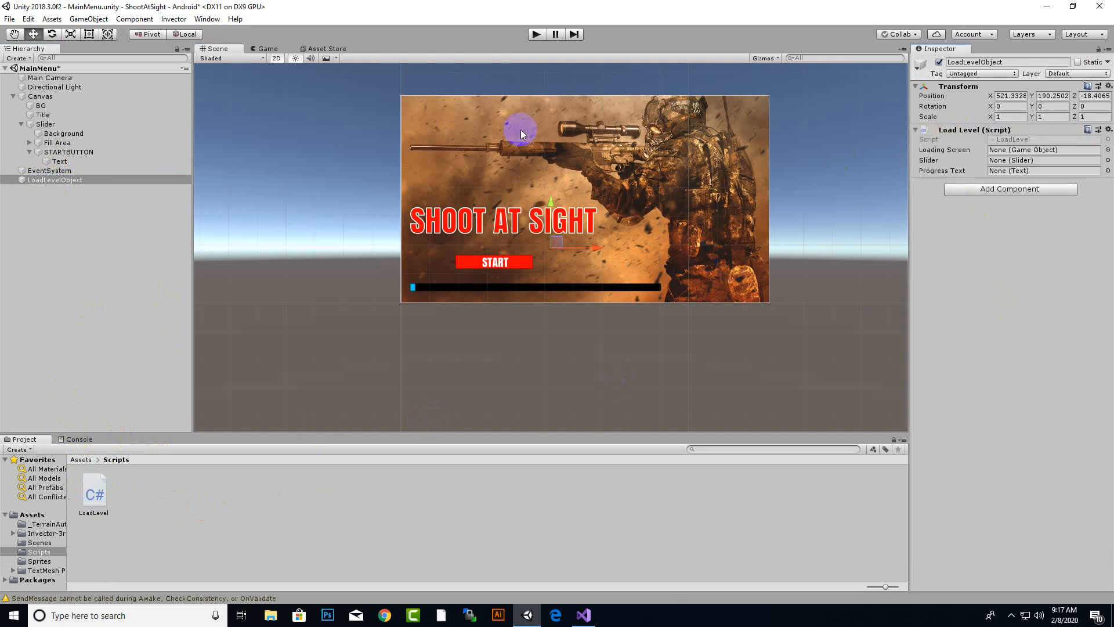
Assign the Slider object to both the Loading Screen and Slider fields of LoadLevelObject's Load Level script
left_click_drag(40, 125, 997, 152)
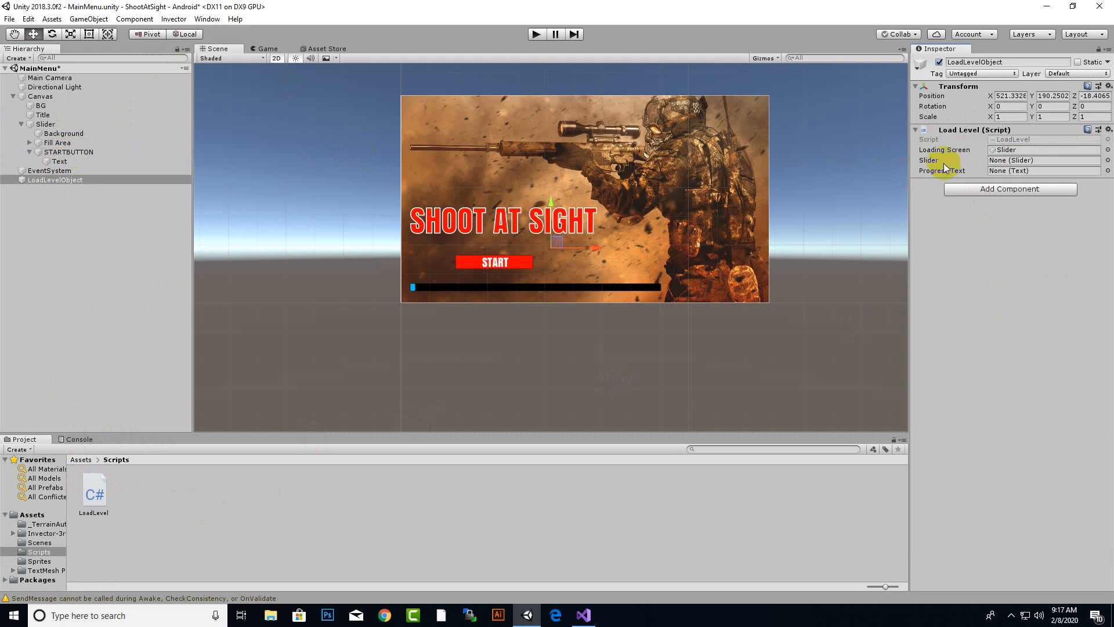
left_click_drag(46, 124, 1061, 164)
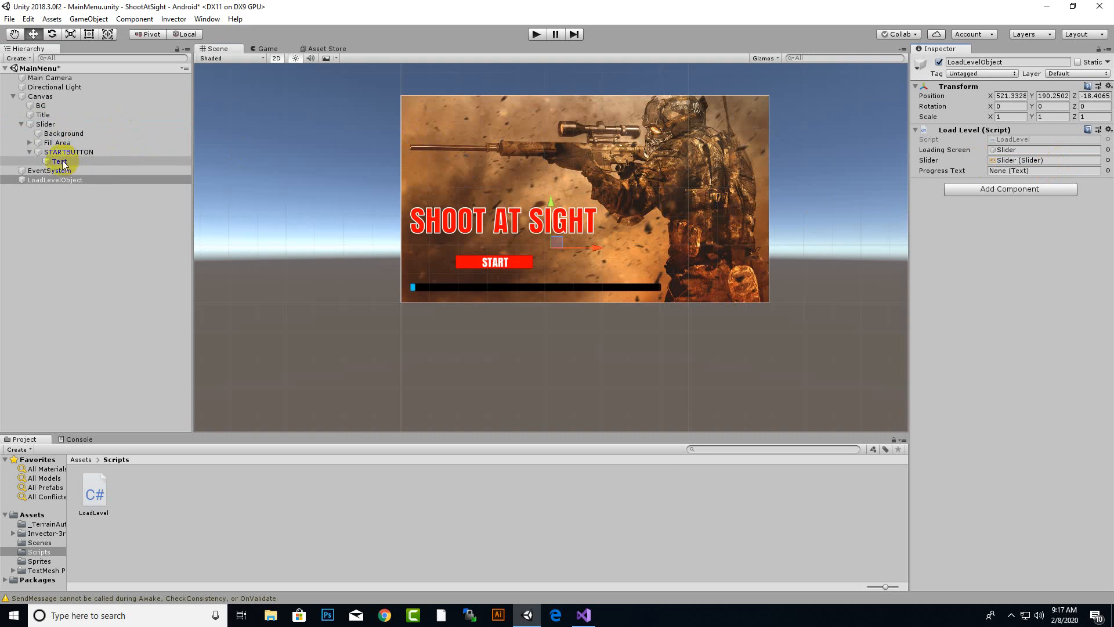
left_click_drag(62, 161, 470, 198)
Add a UI Text object to the Canvas and make it a child of Slider
scroll(552, 312, "up", 2)
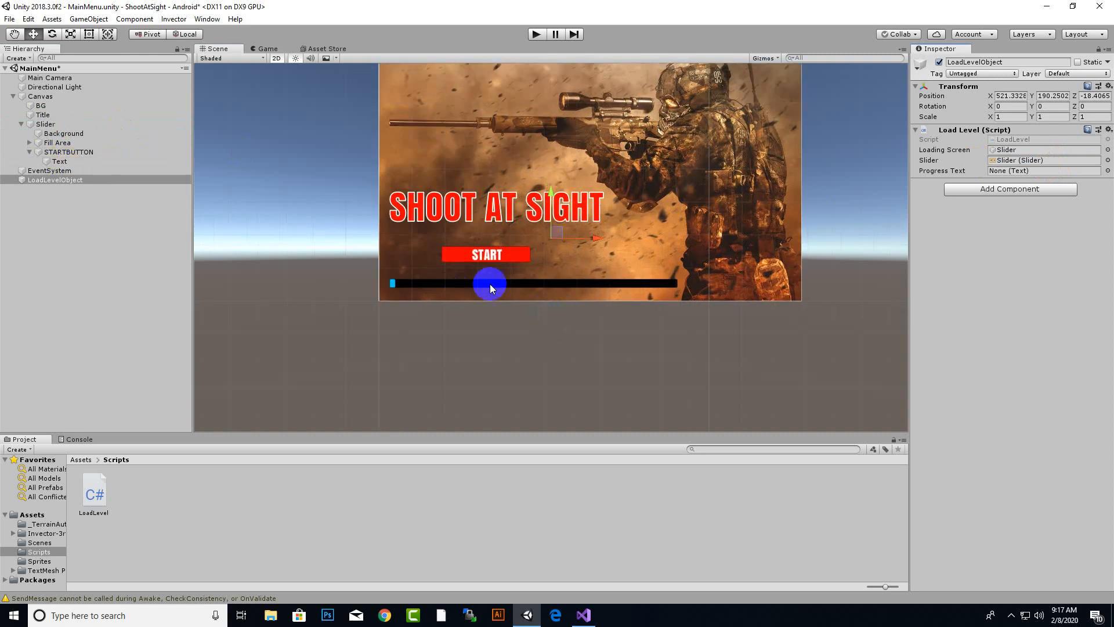
right_click(37, 96)
mouse_move(70, 270)
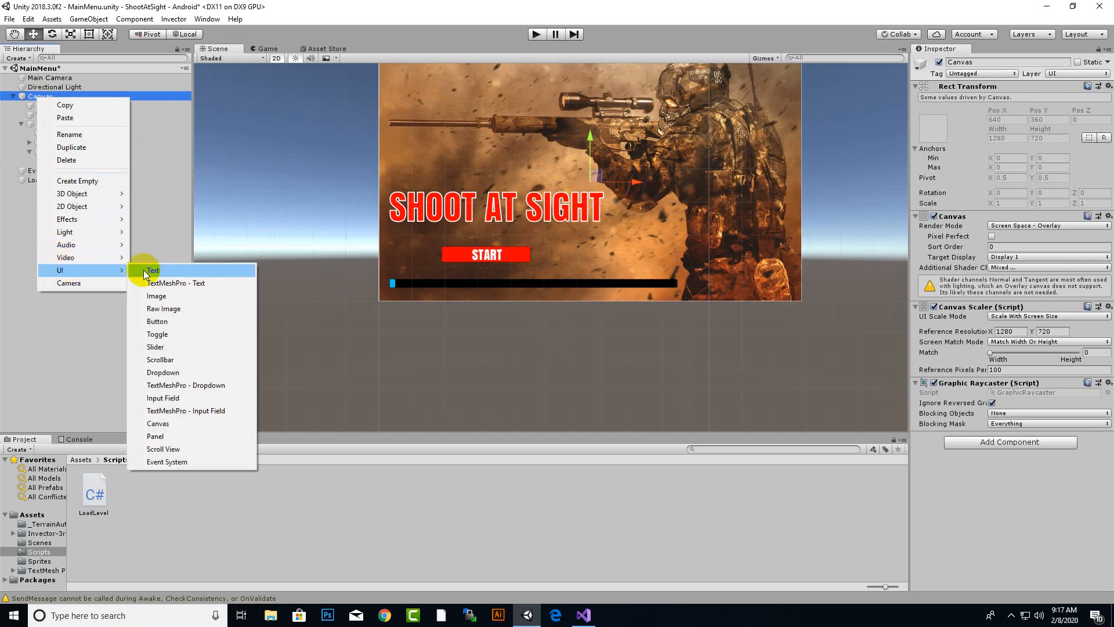
left_click(151, 270)
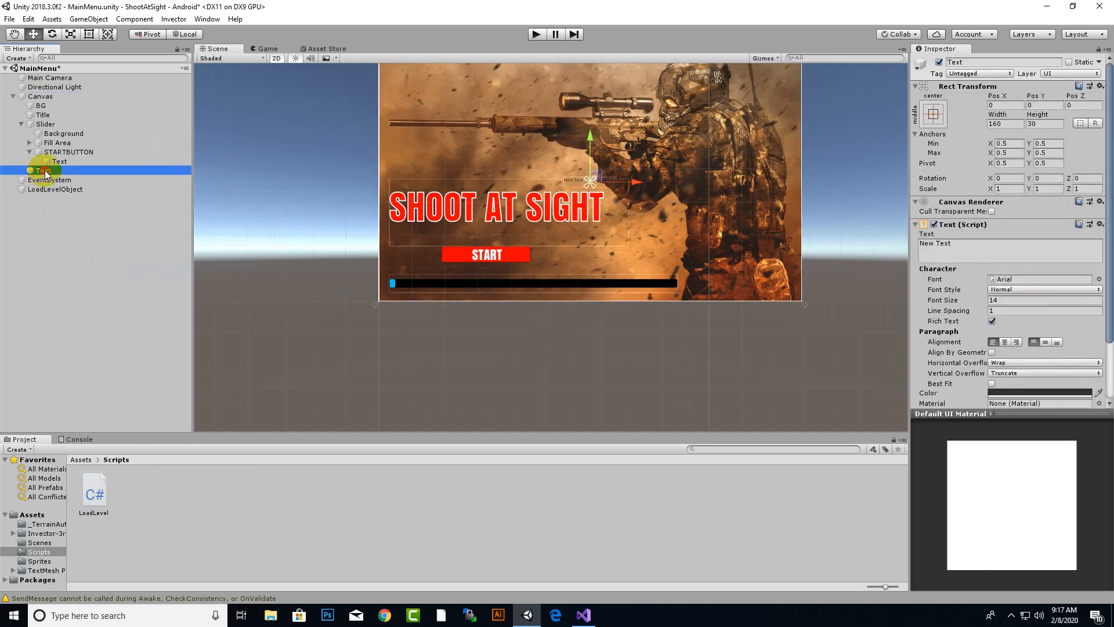
left_click_drag(45, 171, 49, 124)
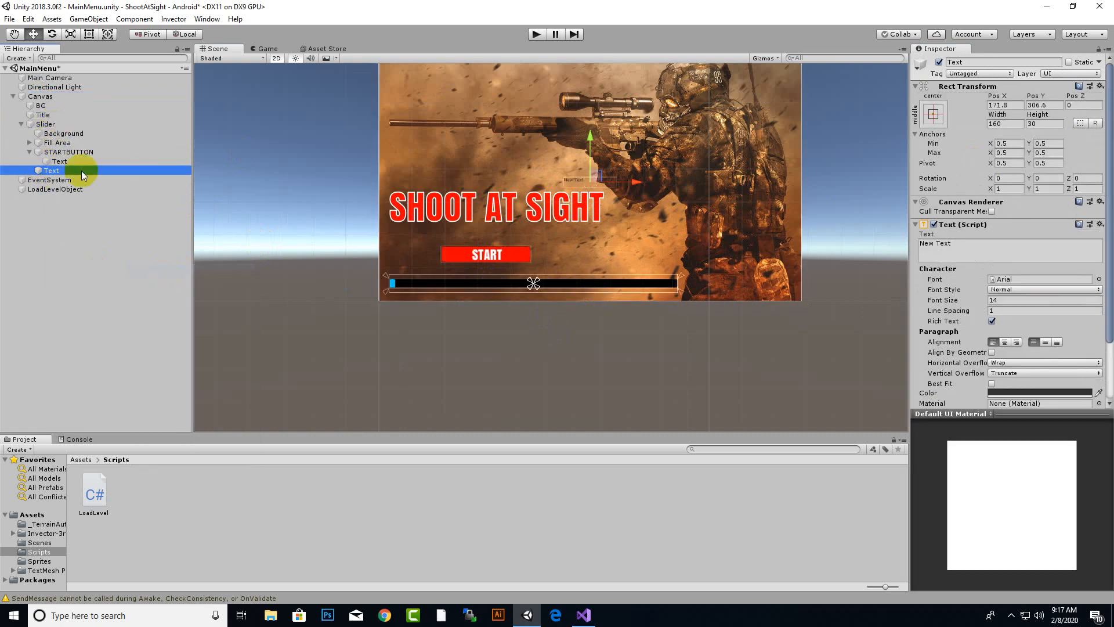
Move the new text down onto the loading bar at Y -5 and set its color to white (FFFFFF)
scroll(497, 269, "up", 3)
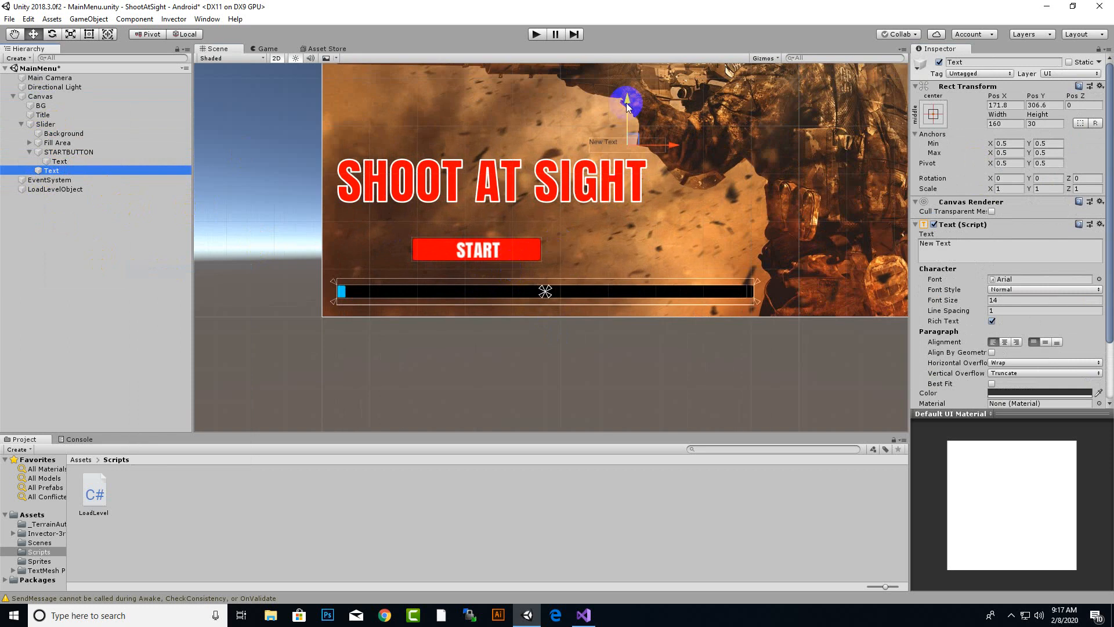
left_click_drag(629, 99, 630, 249)
left_click(1039, 393)
left_click_drag(932, 373, 900, 338)
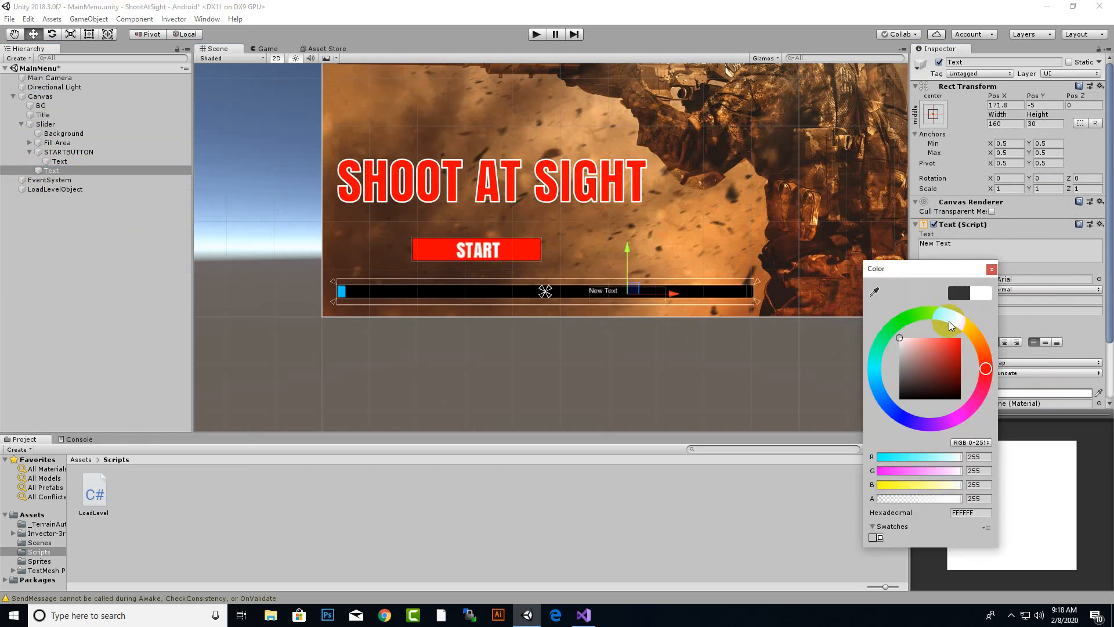
left_click(992, 269)
Set the loading bar text's font to Anton and its content to "LOADING..."
scroll(657, 332, "up", 5)
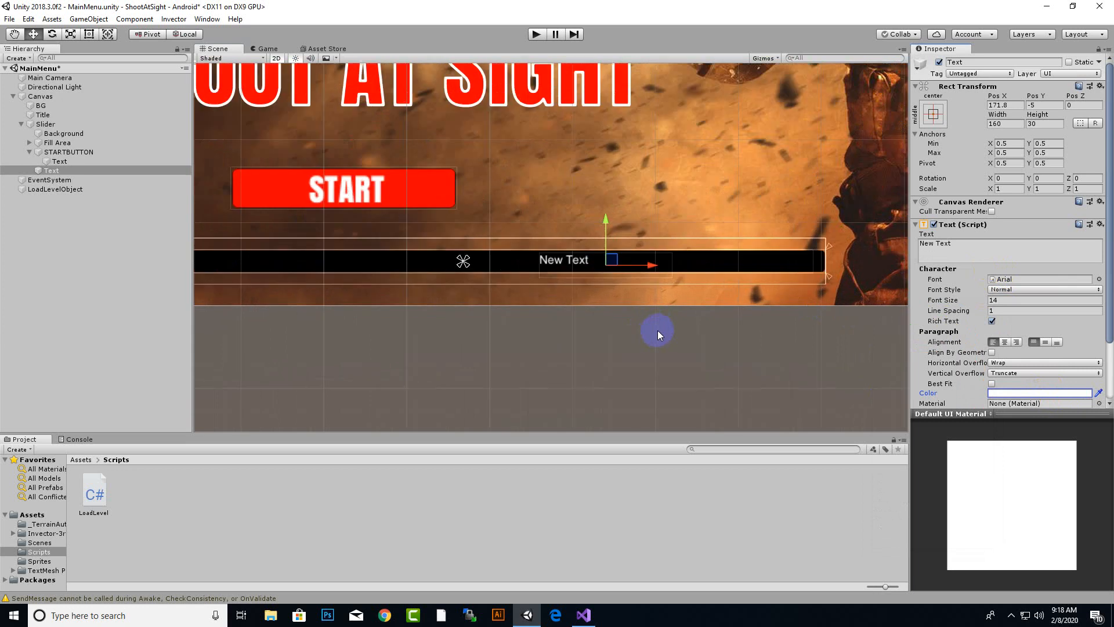
left_click(1099, 279)
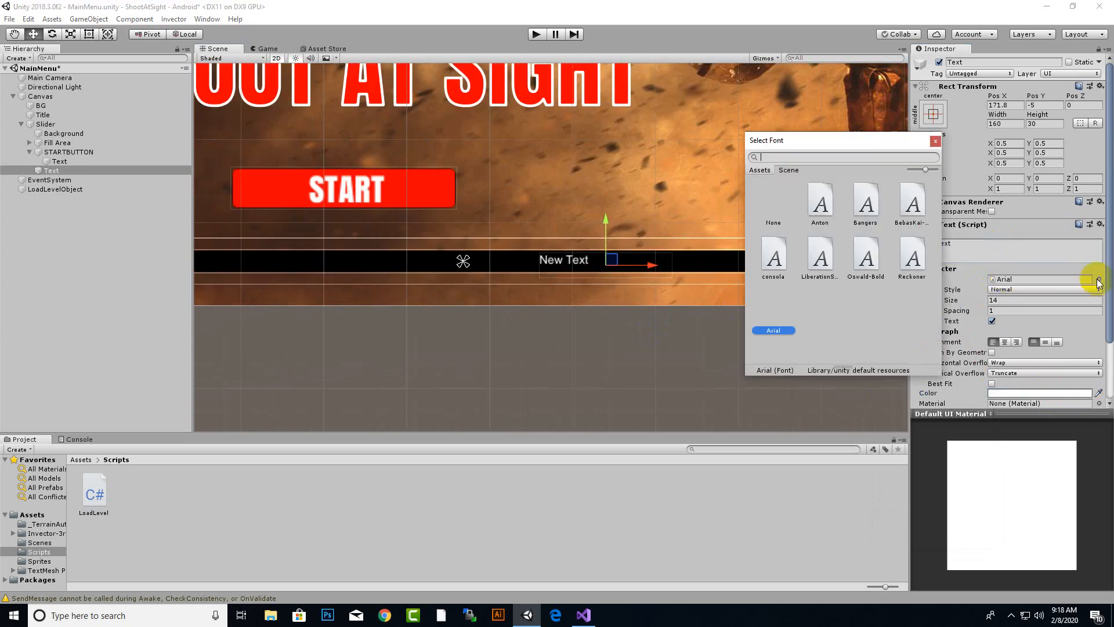
double_click(824, 202)
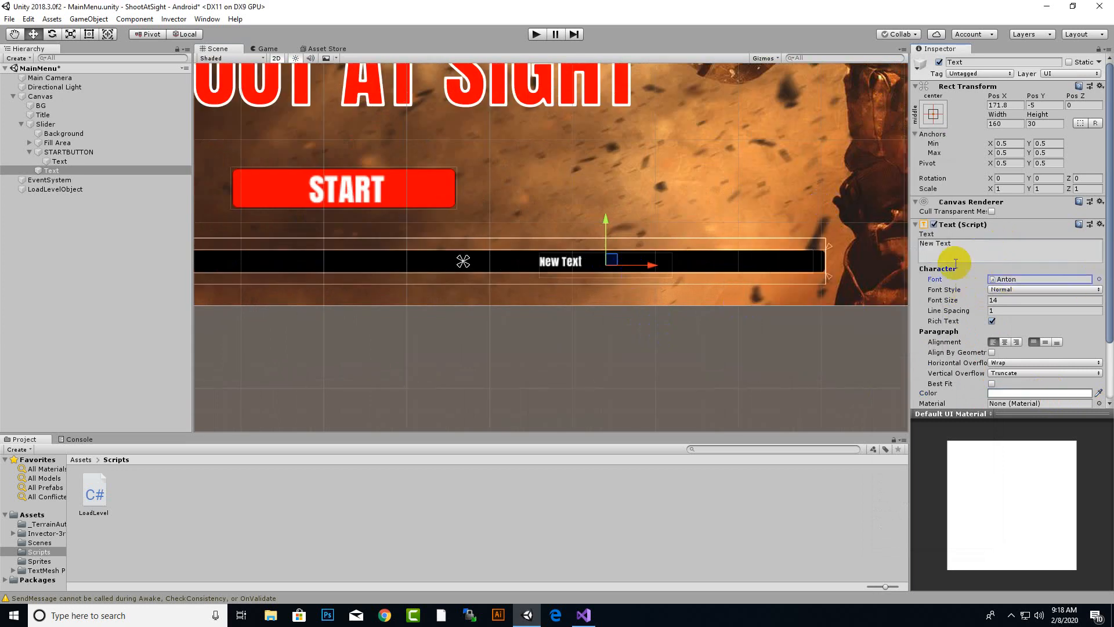
left_click(958, 248)
type("LOADING...")
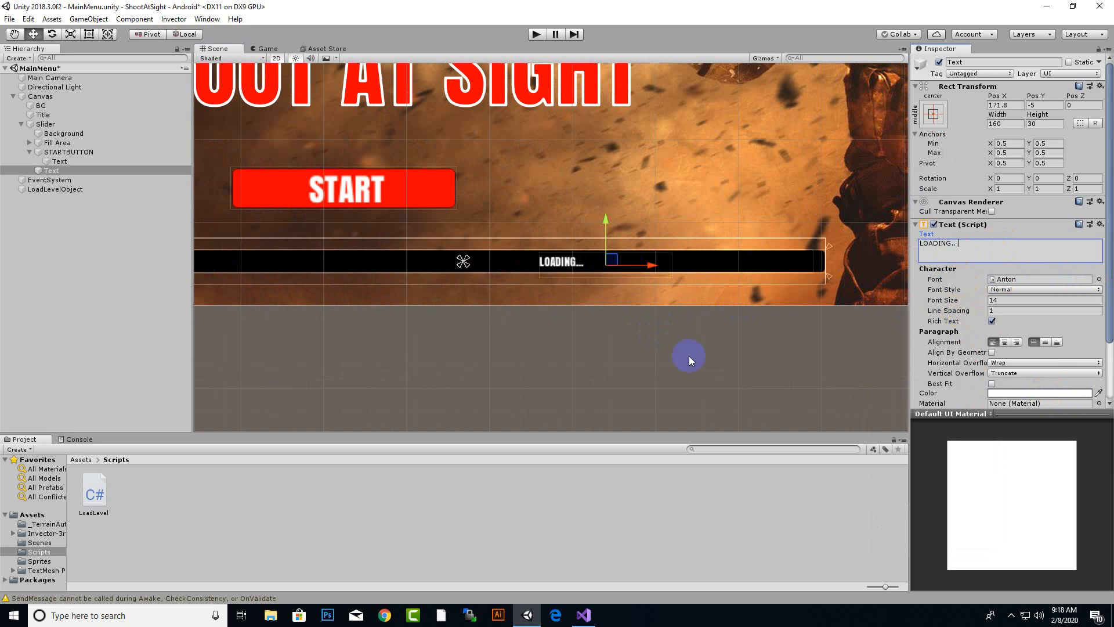
Move the LOADING... text horizontally to about X 58.2, at the middle of the loading bar
scroll(573, 290, "down", 3)
left_click_drag(634, 270, 571, 285)
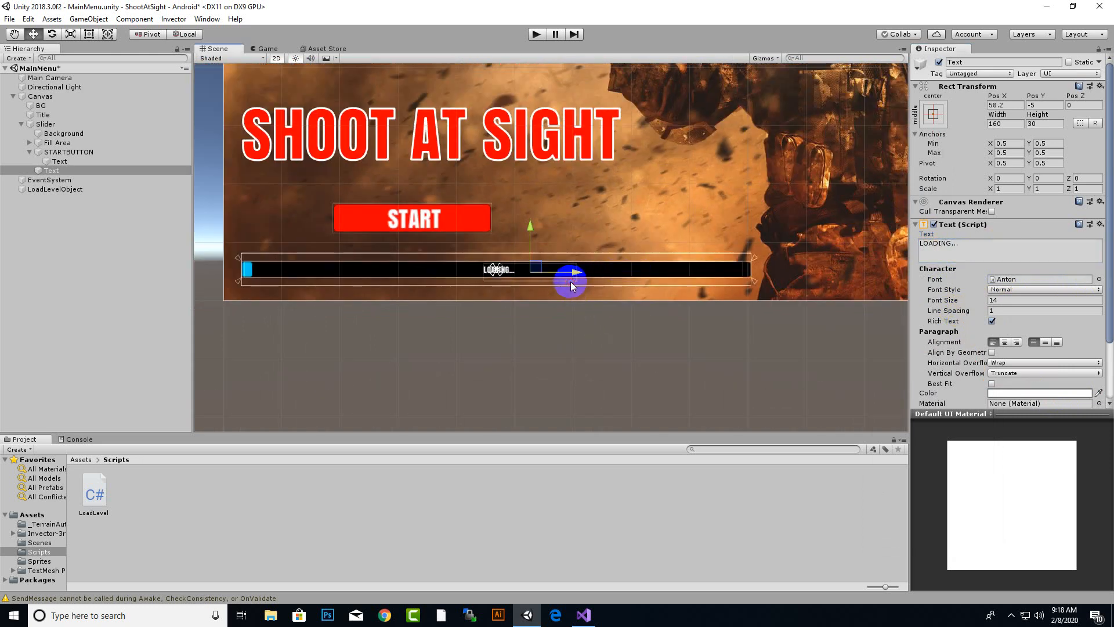
scroll(645, 227, "down", 6)
scroll(643, 228, "down", 1)
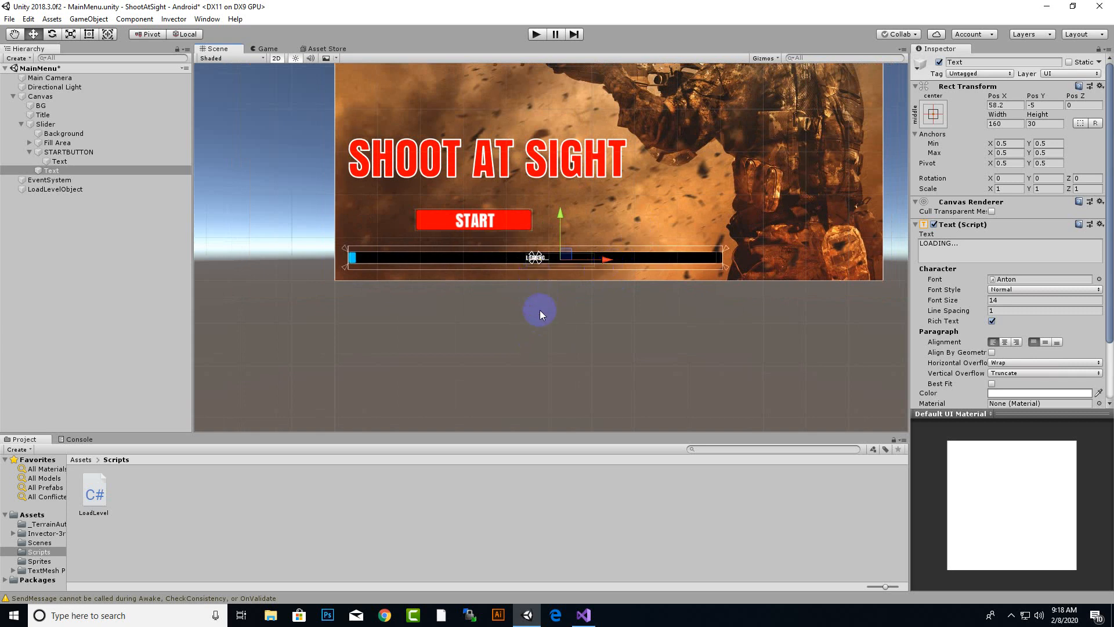
scroll(539, 313, "down", 2)
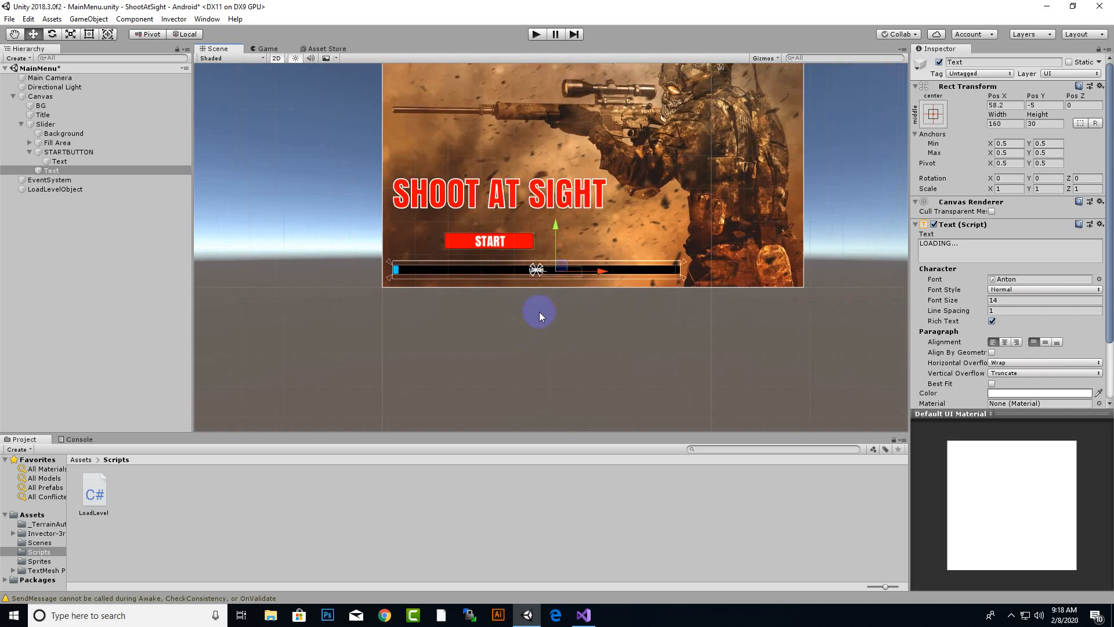
Rename the loading text object PROGRESSTEXT and assign it to the Progress Text field of LoadLevelObject's script
right_click(51, 171)
left_click(55, 209)
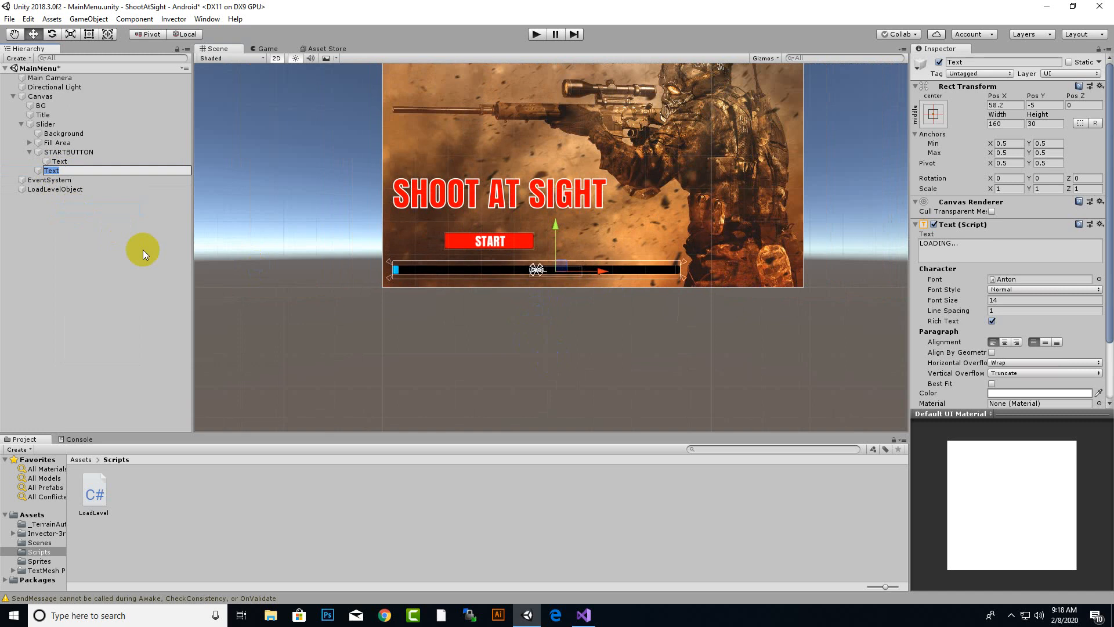
type("PROGRESSTEXT")
key("Return")
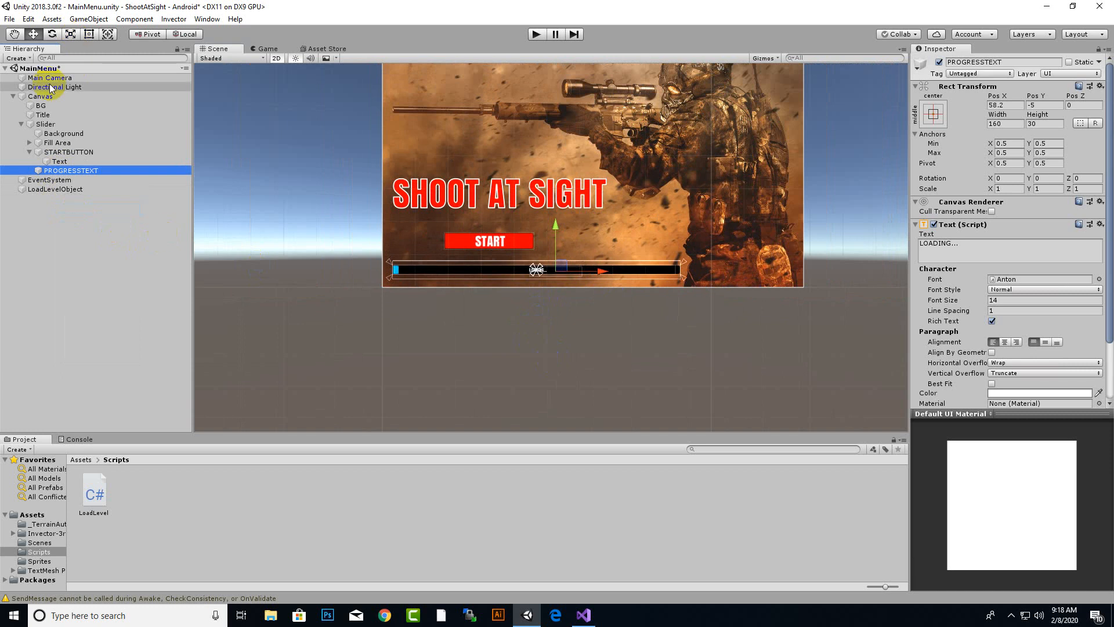
left_click(47, 190)
left_click_drag(58, 170, 984, 171)
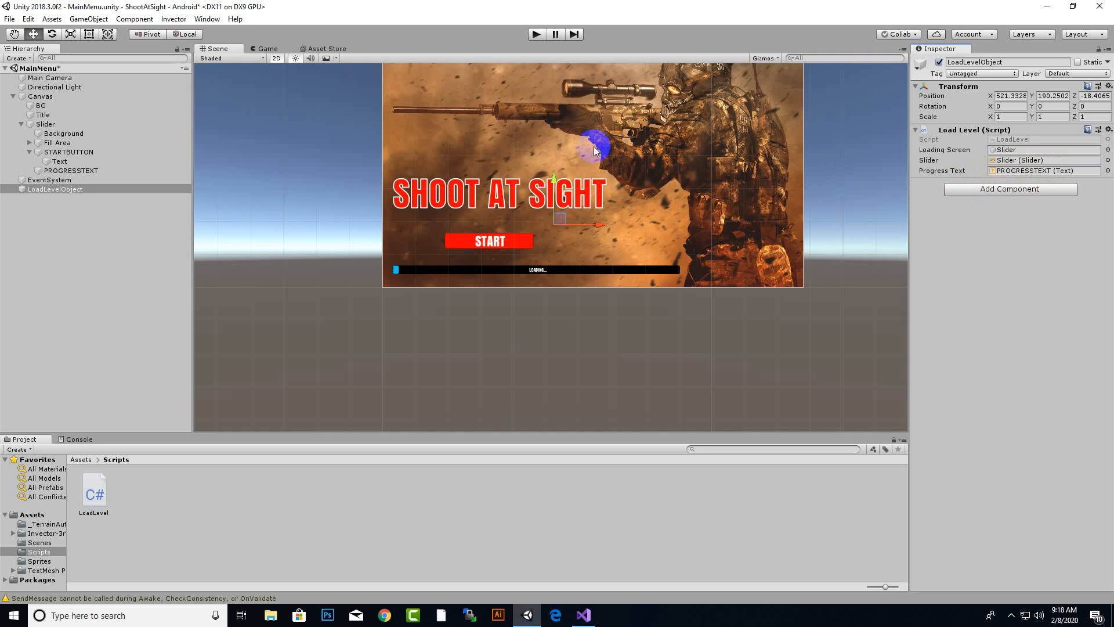
Run the scene in play mode, shrink the game view's scale to about 0.88, try the START button, and stop playing
scroll(263, 199, "down", 3)
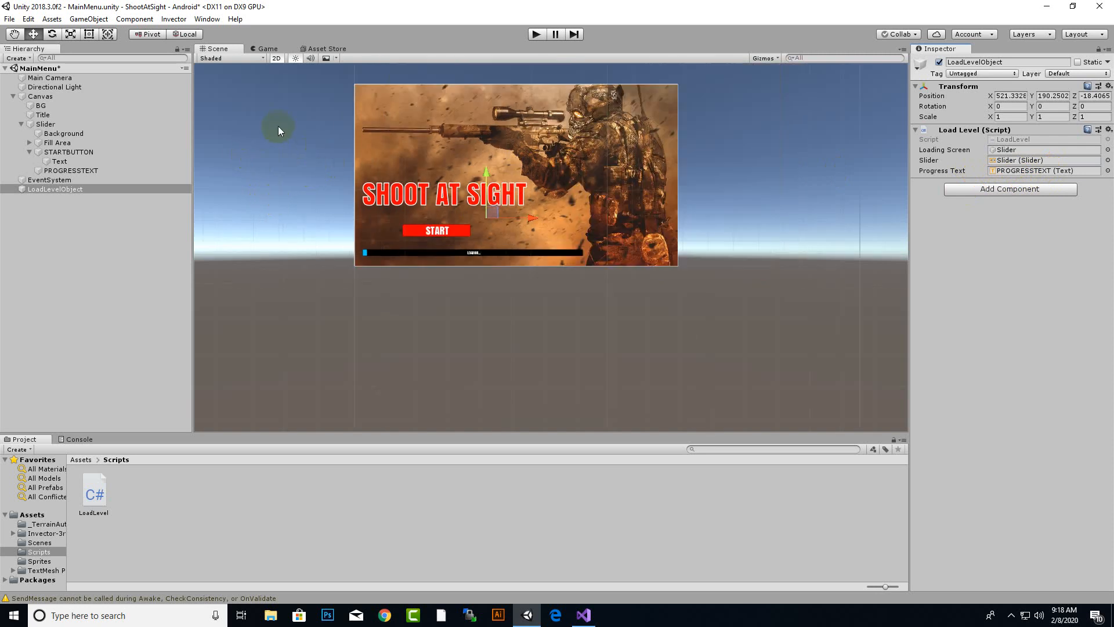
left_click(535, 35)
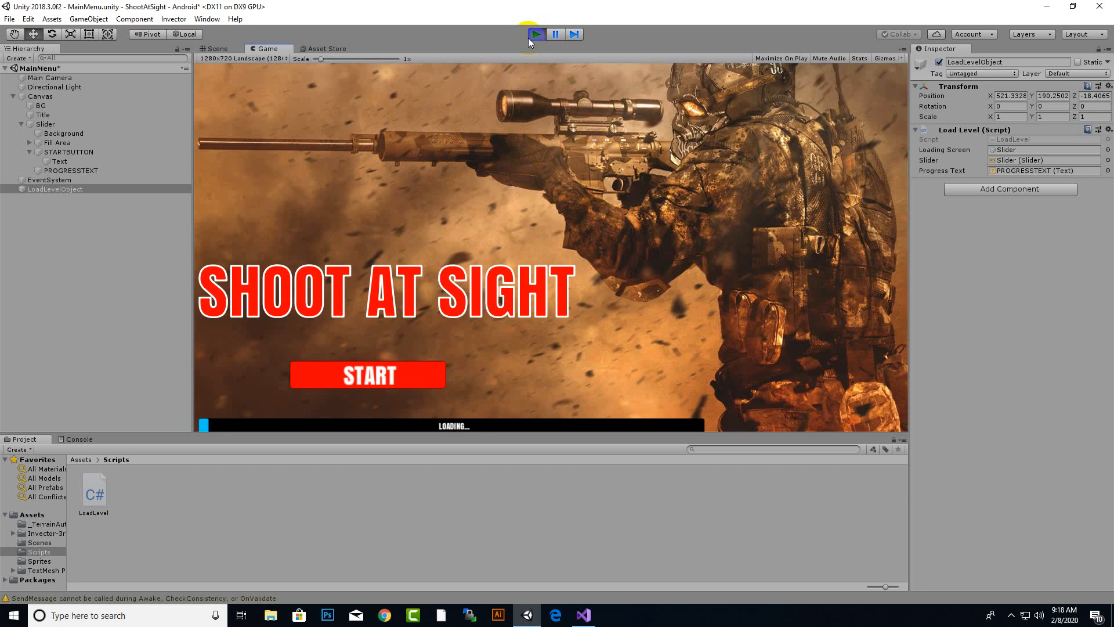
left_click(453, 152)
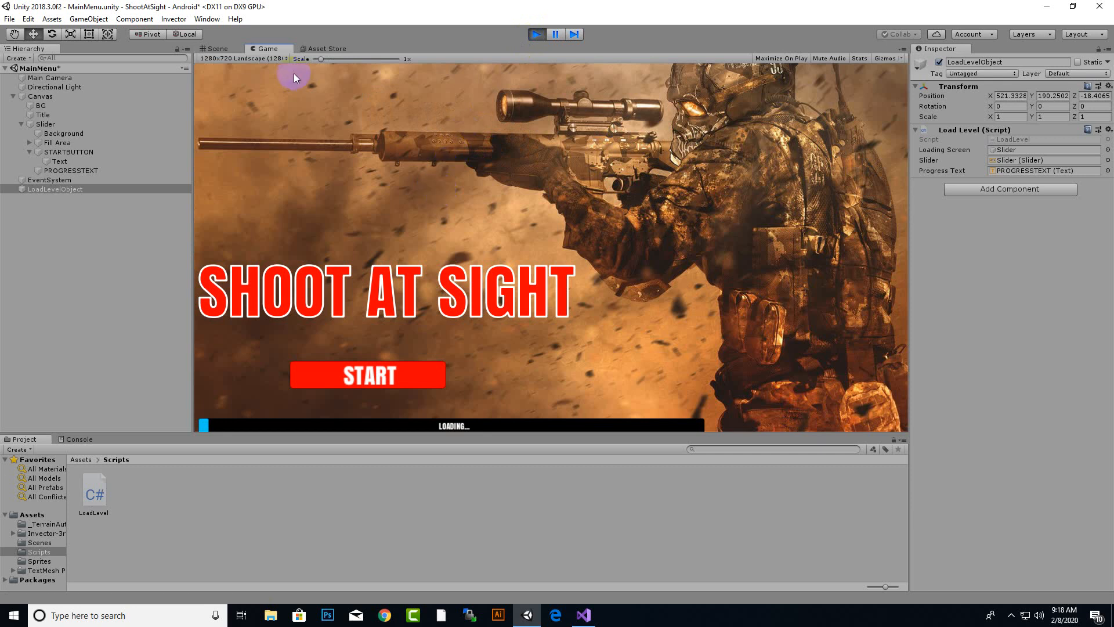
left_click_drag(318, 60, 287, 61)
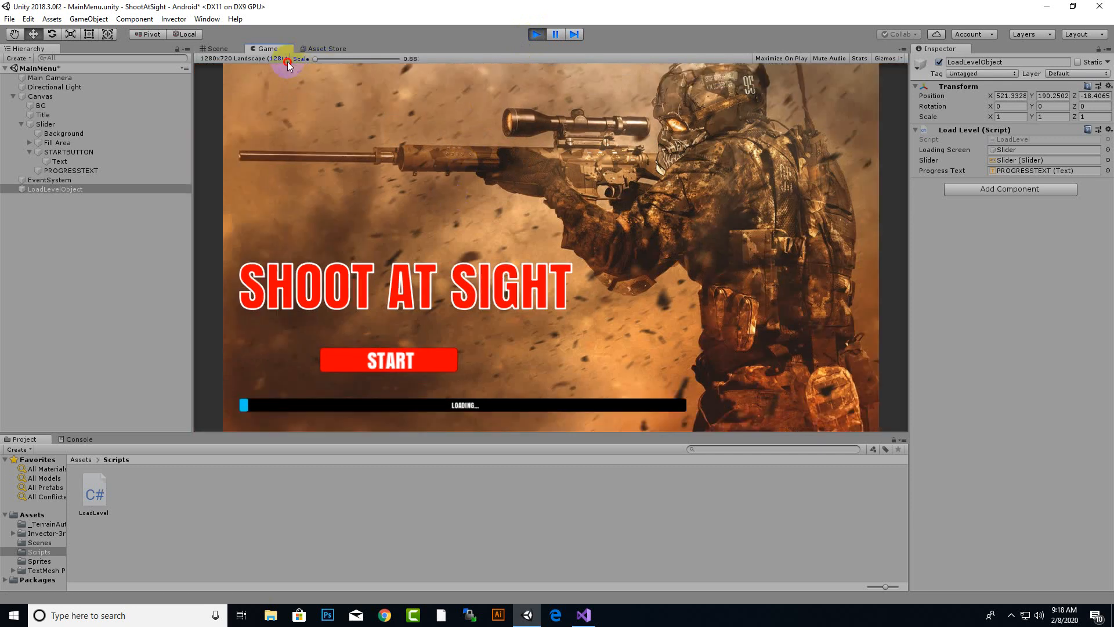
left_click(417, 364)
left_click(419, 361)
left_click(537, 36)
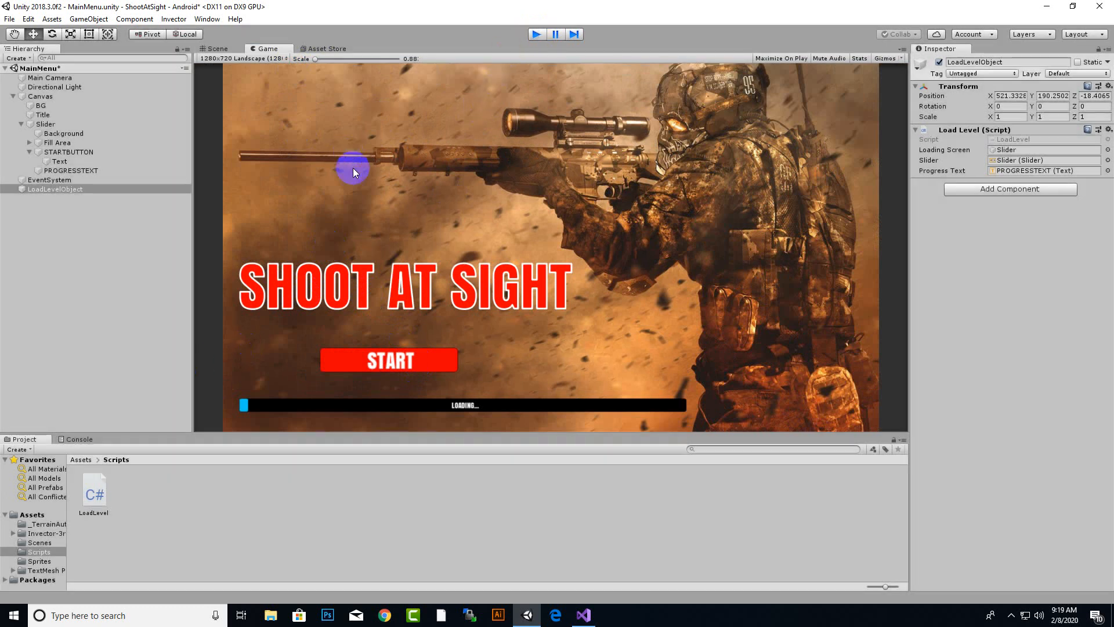
Open the build settings and compare the scenes in the build with MainMenu and Scene1 in the Scenes folder
left_click(10, 19)
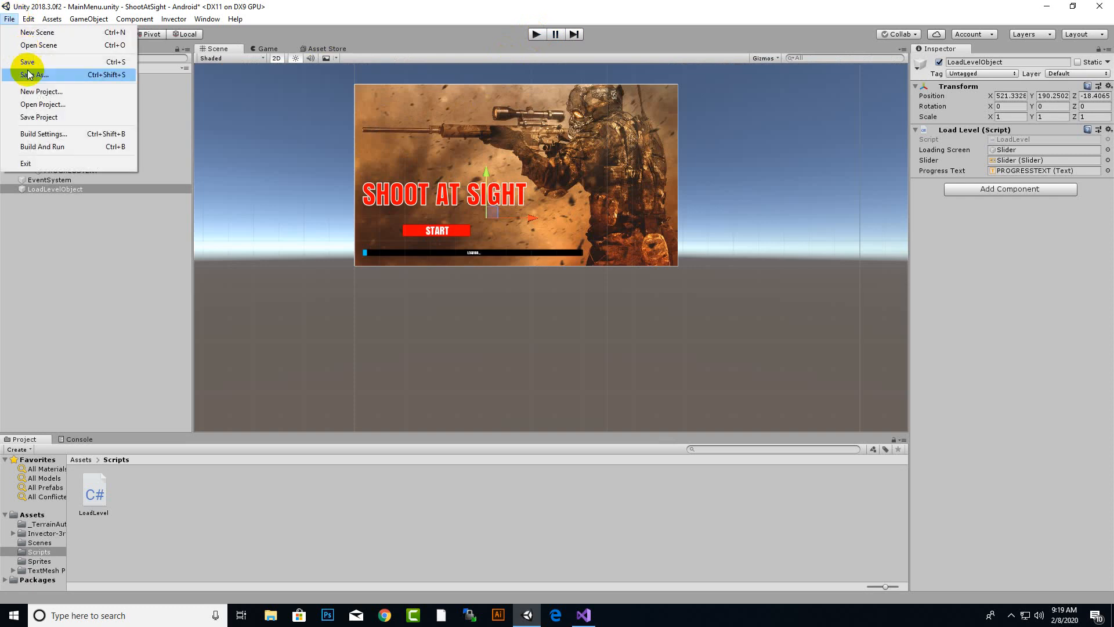
left_click(43, 134)
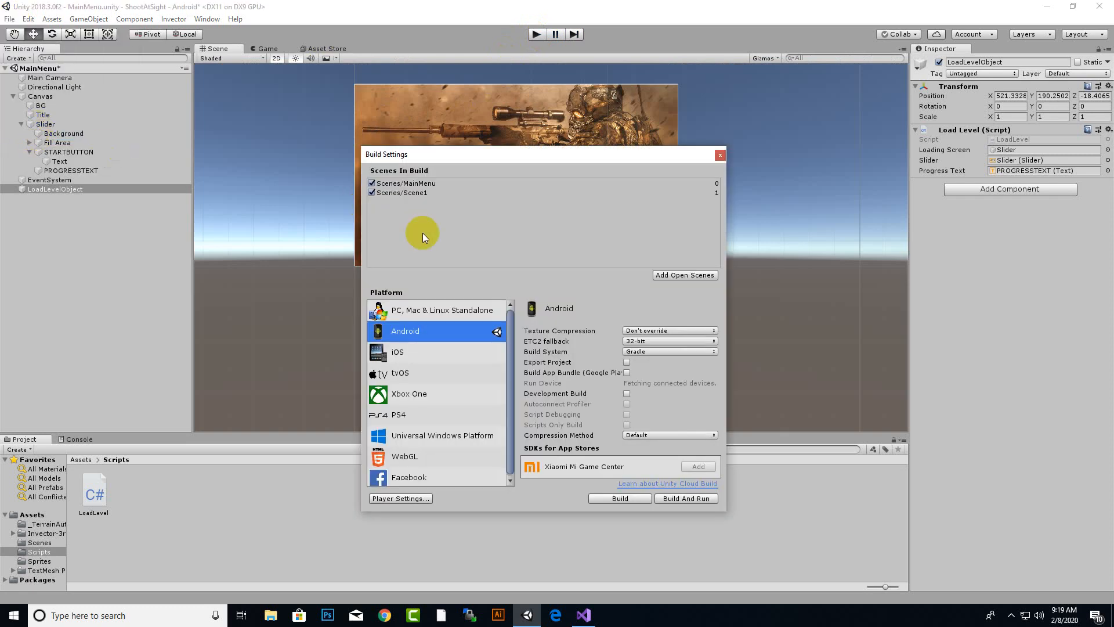
left_click(80, 459)
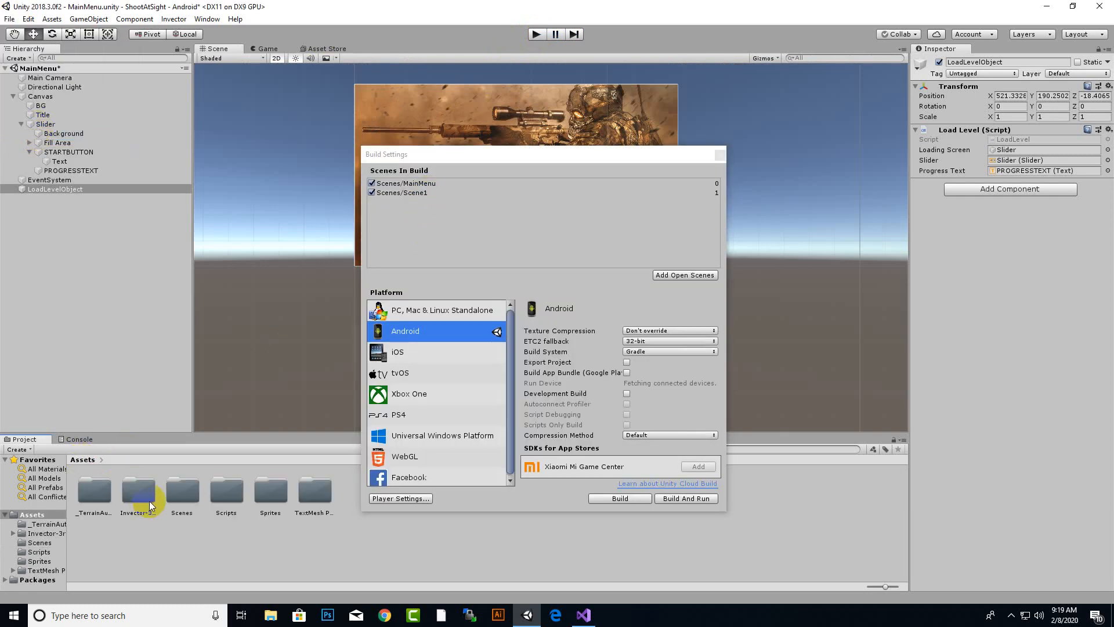
double_click(186, 500)
left_click(139, 494)
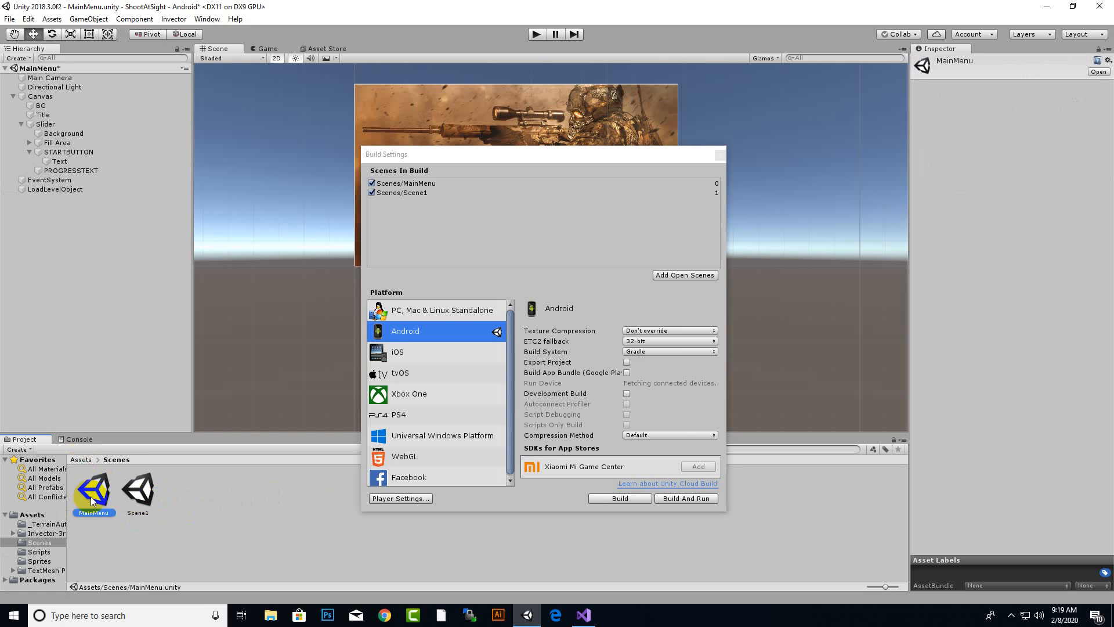
left_click(672, 191)
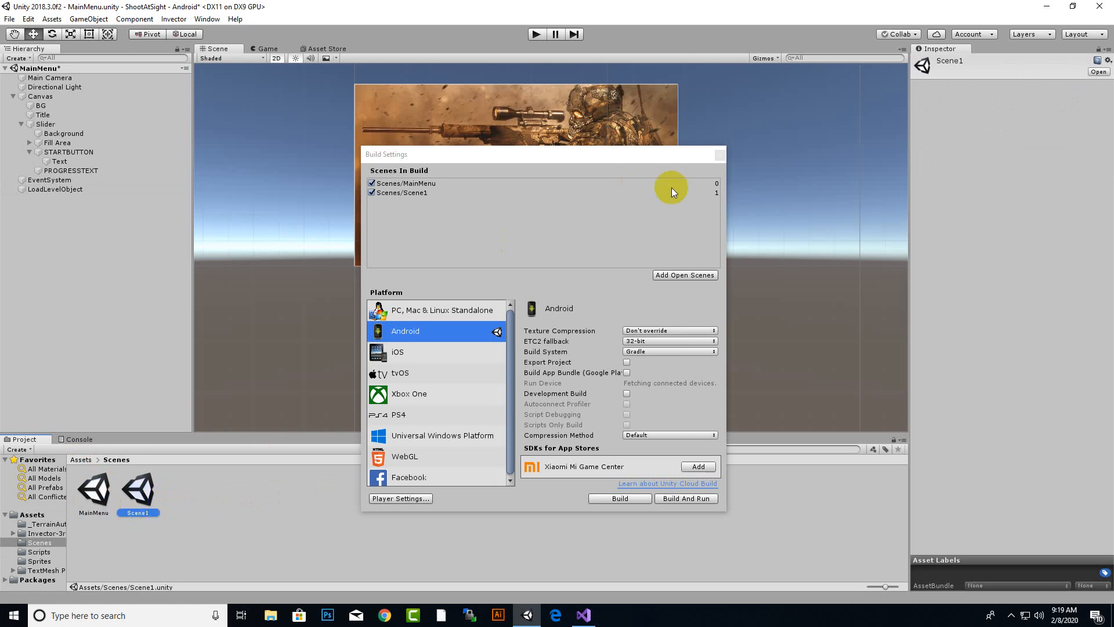
Close the build settings, run the MainMenu scene in play mode, try the START button, and stop playing
left_click(722, 155)
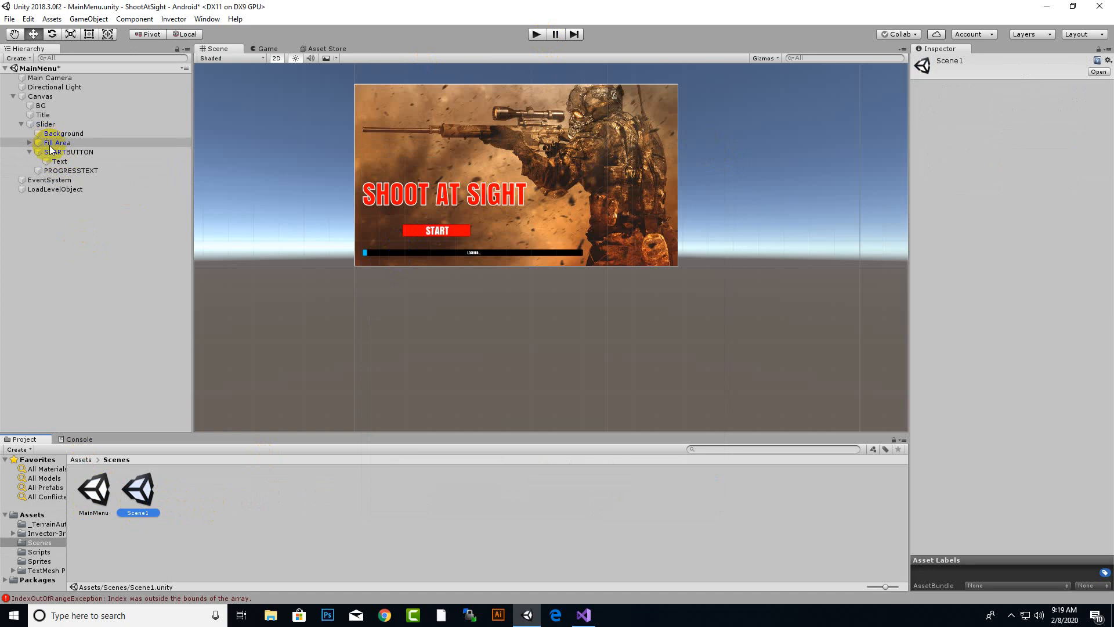
left_click(536, 34)
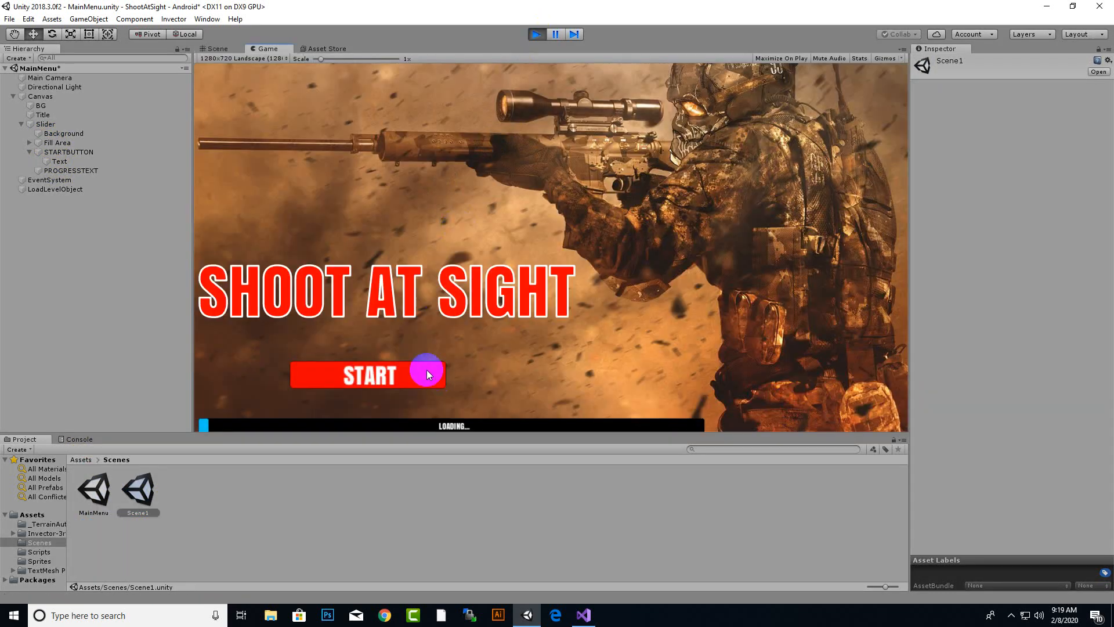
left_click(424, 376)
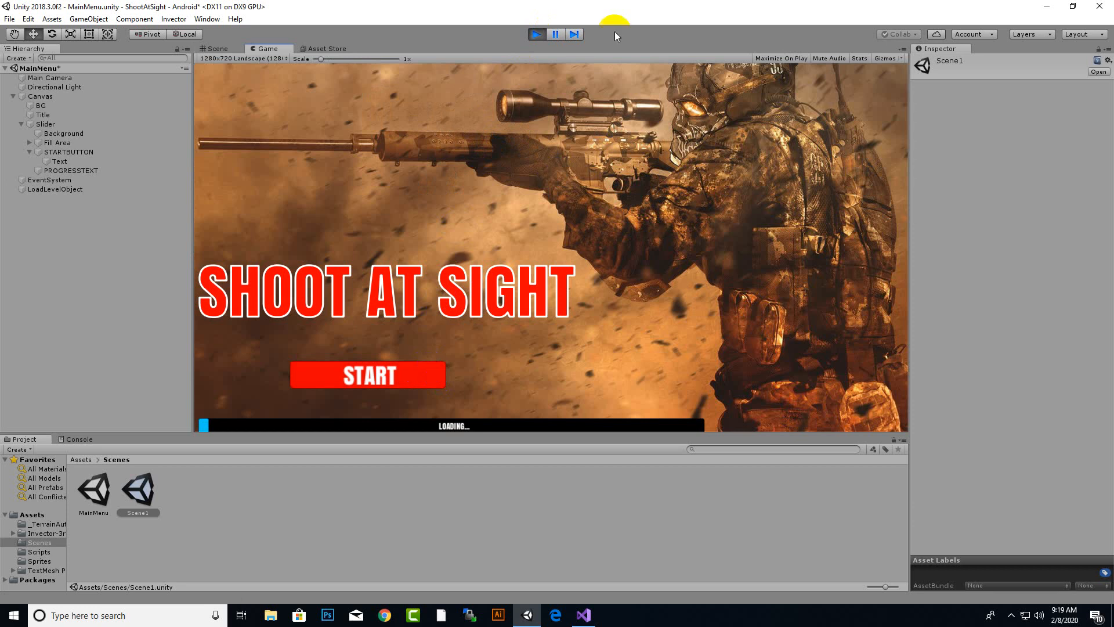
left_click(537, 34)
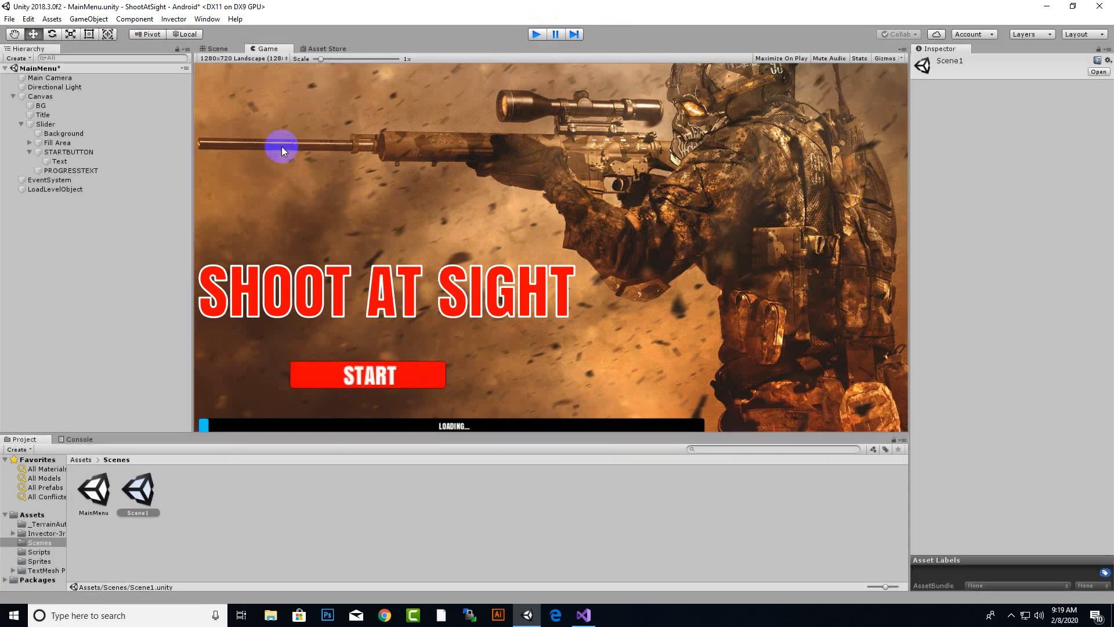
Add an On Click event to STARTBUTTON and assign LoadLevelObject as its target object
left_click(78, 153)
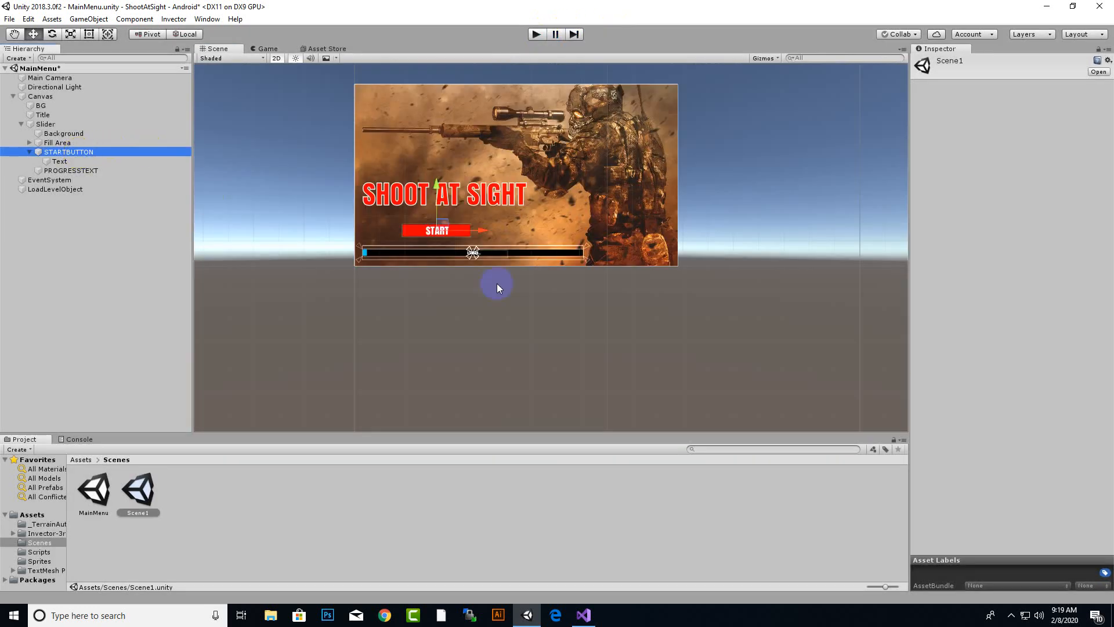
scroll(1036, 345, "down", 3)
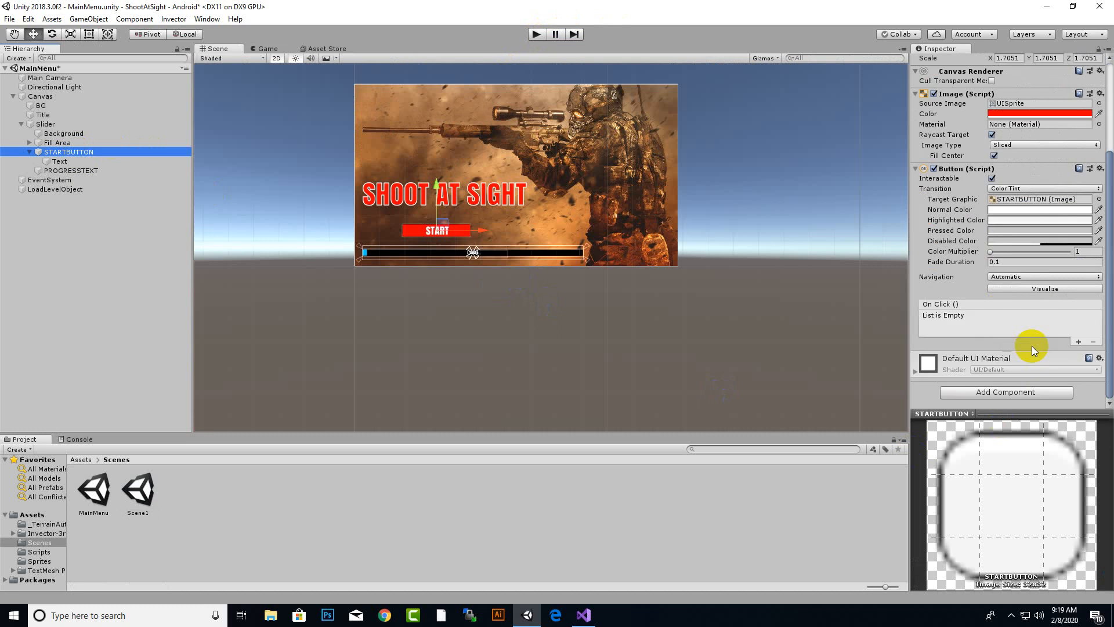
left_click(1079, 341)
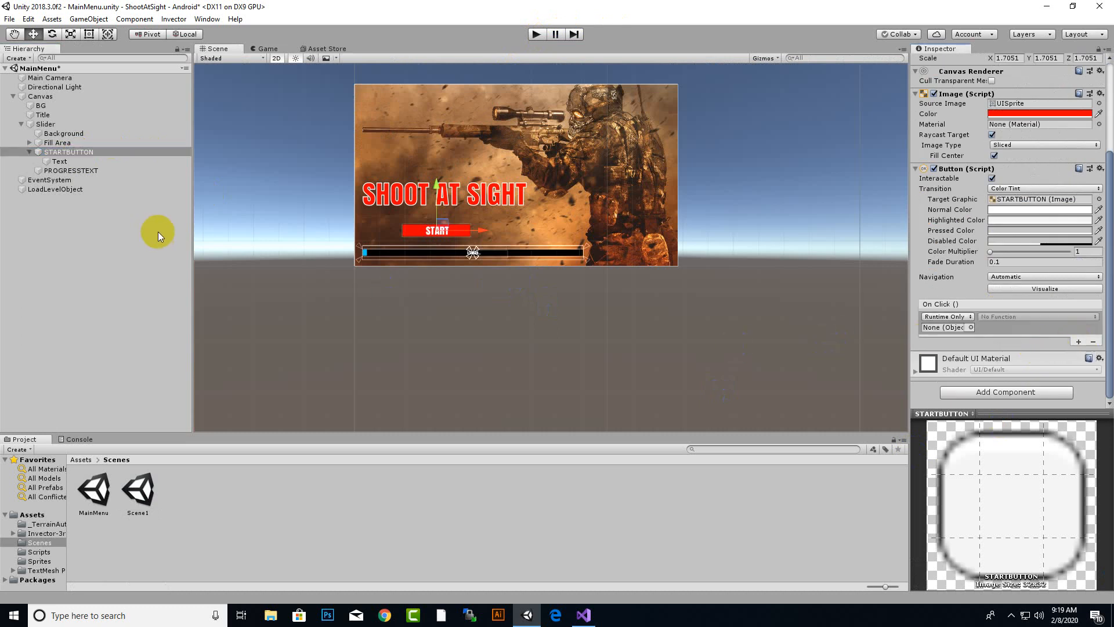
left_click_drag(69, 189, 942, 328)
Set the START button's On Click function to LoadLevel.LoadLevelFunction (int) with the argument 1
left_click(1016, 316)
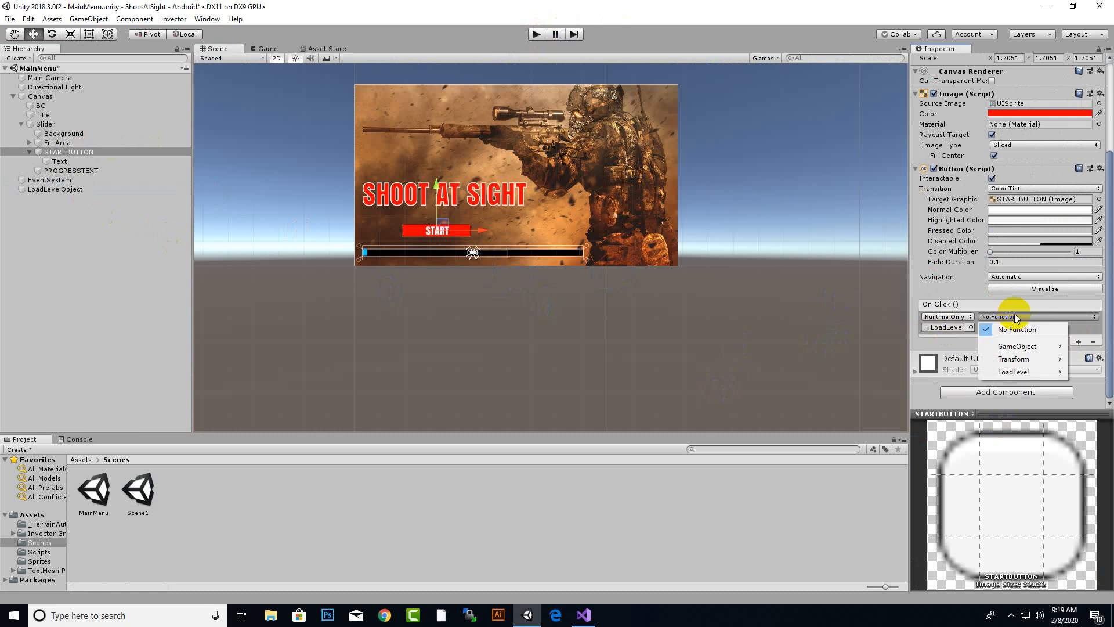
mouse_move(1020, 370)
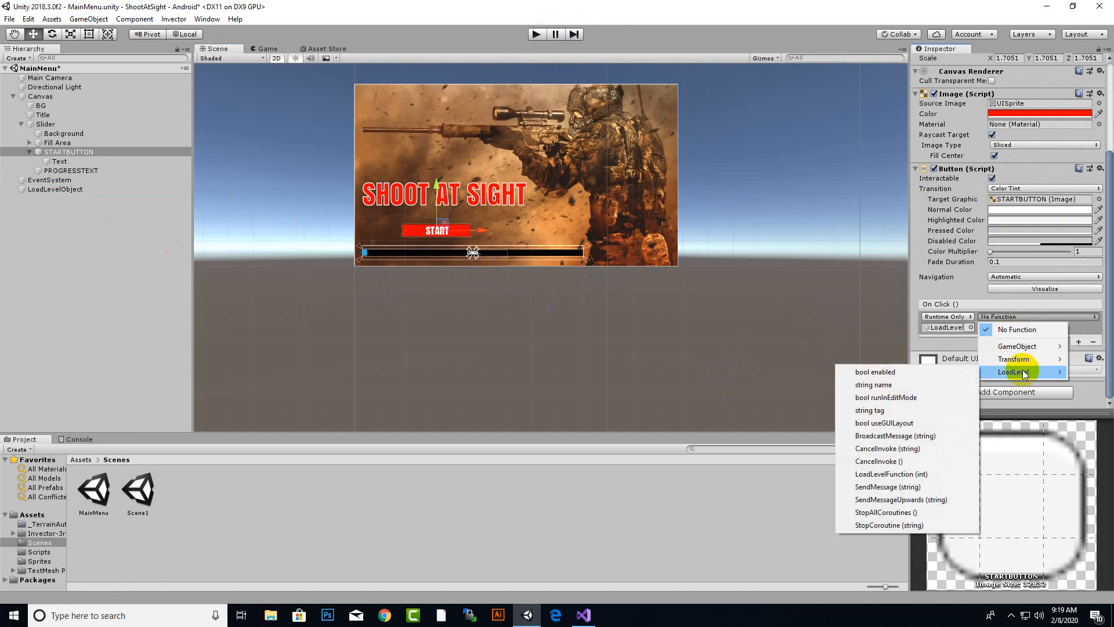
left_click(881, 477)
left_click(994, 328)
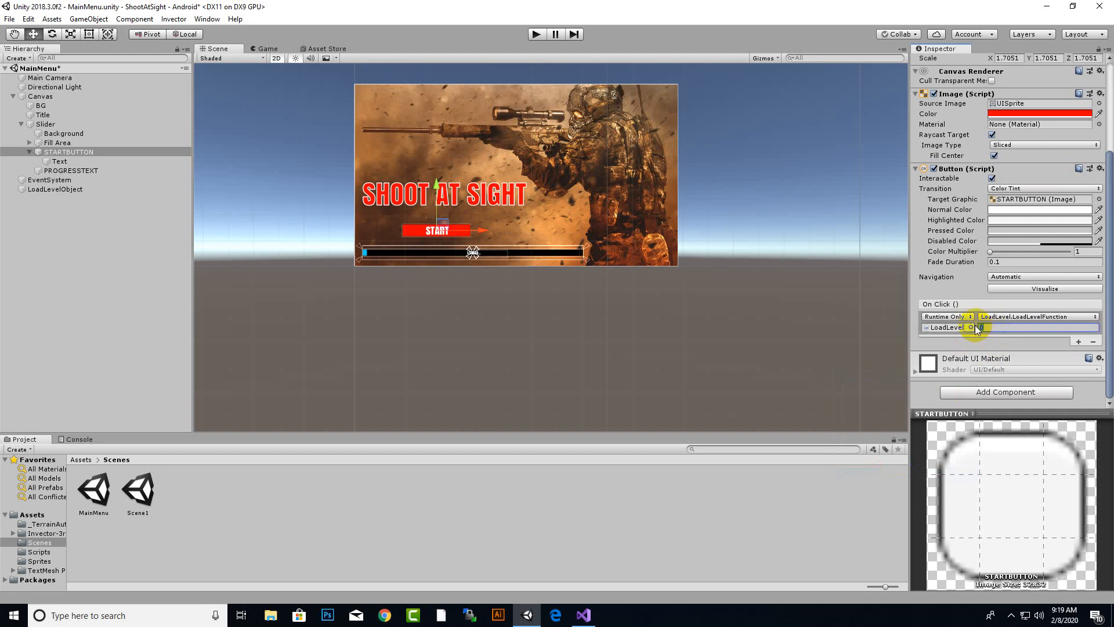
type("1")
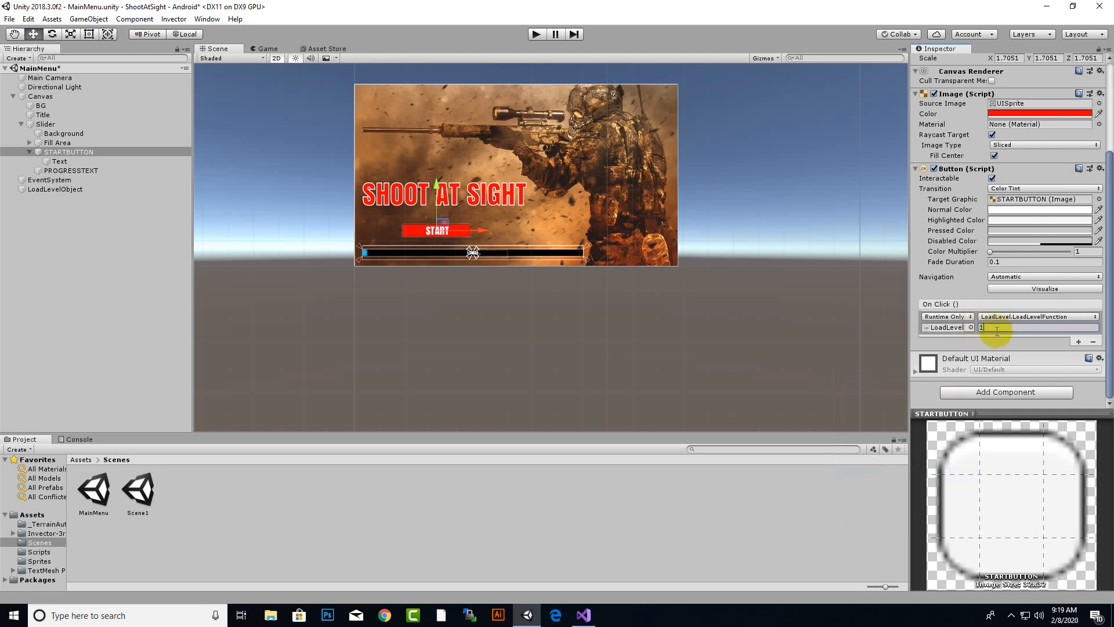
Test the START button in two play mode runs with the game view scaled to about 0.88, stopping each run
left_click(534, 36)
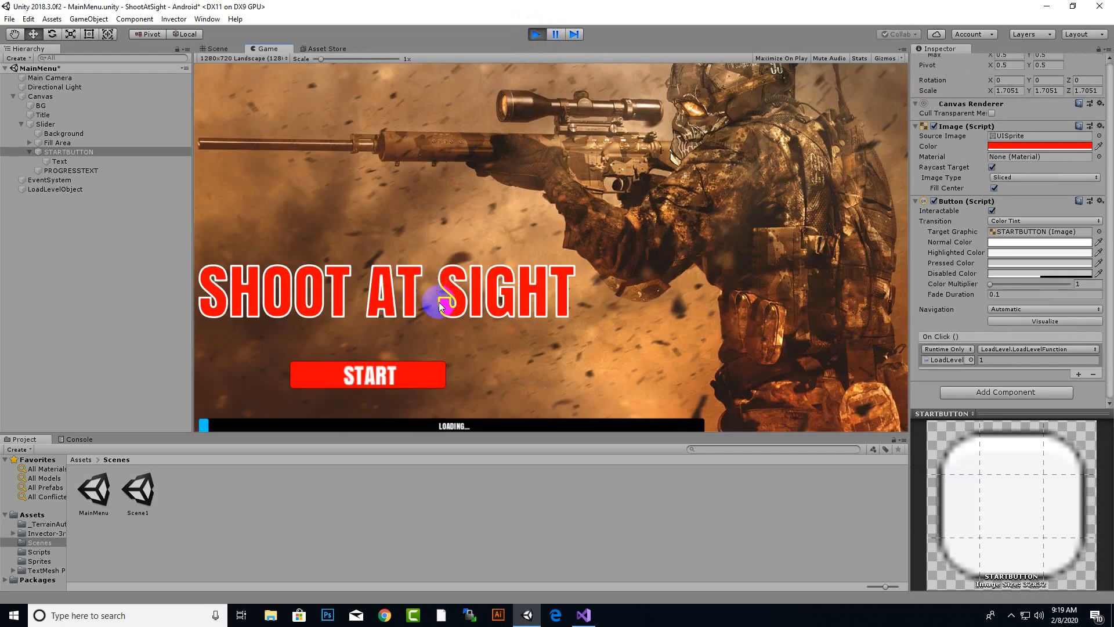
left_click_drag(319, 59, 284, 65)
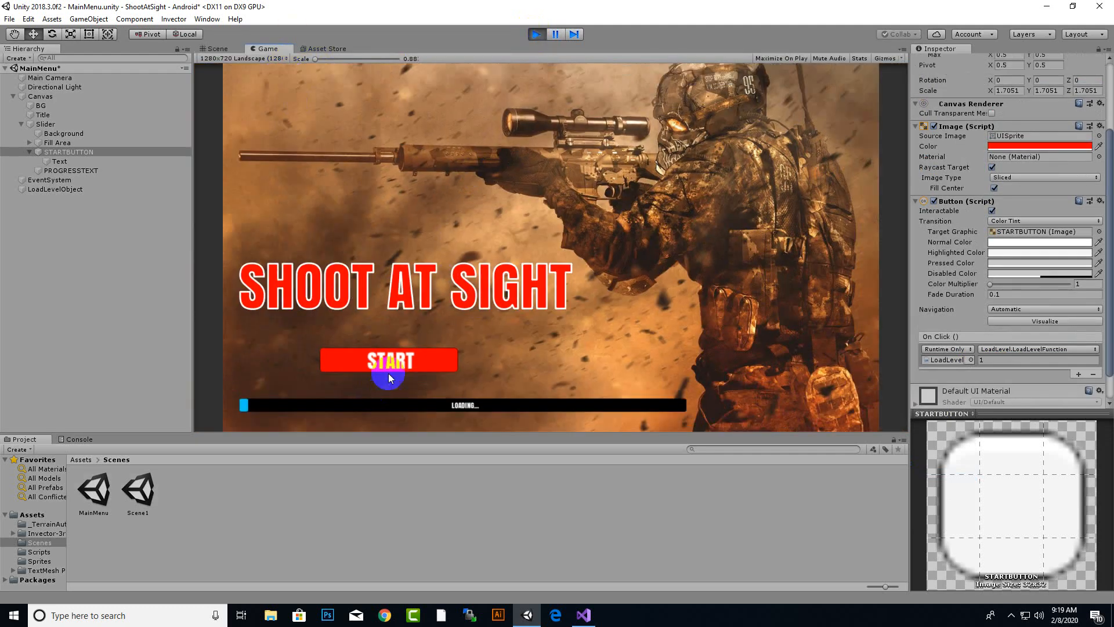
left_click(404, 362)
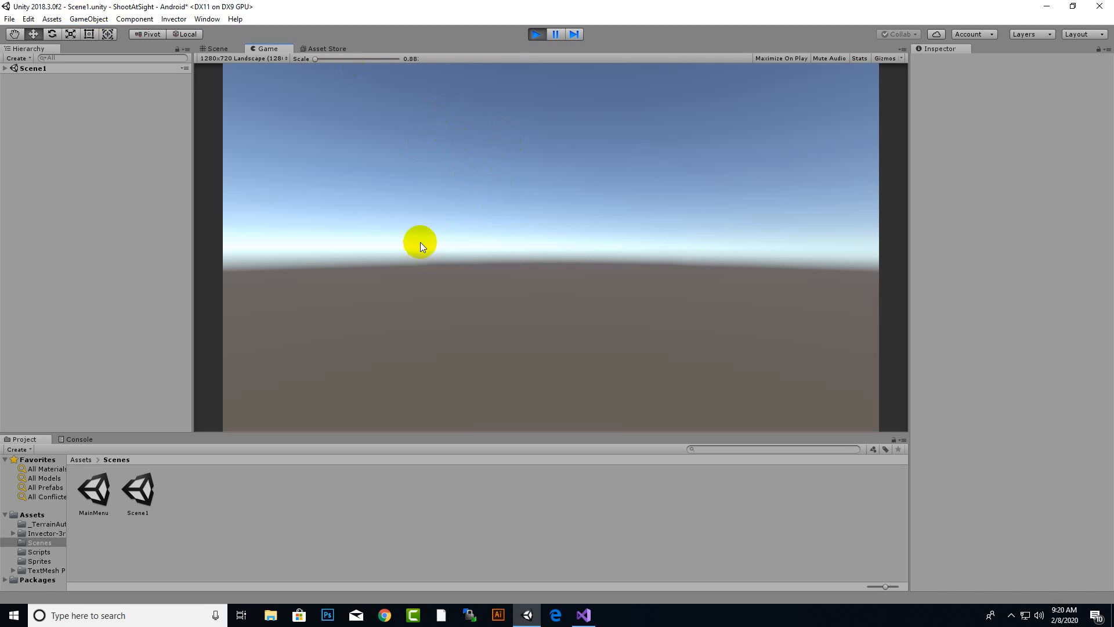
left_click(537, 34)
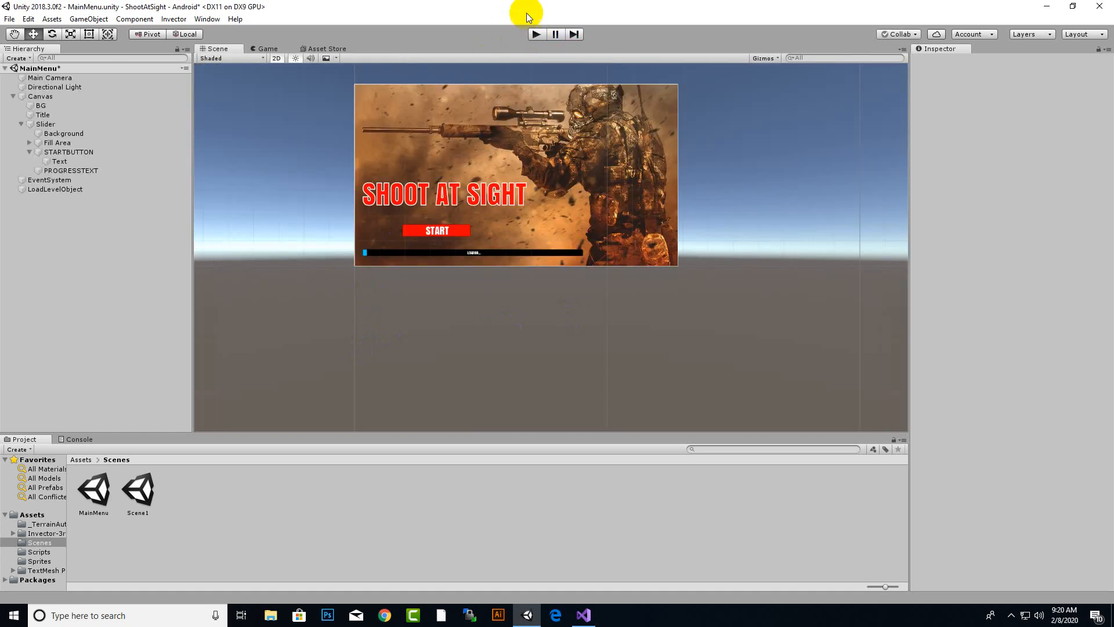
left_click(537, 34)
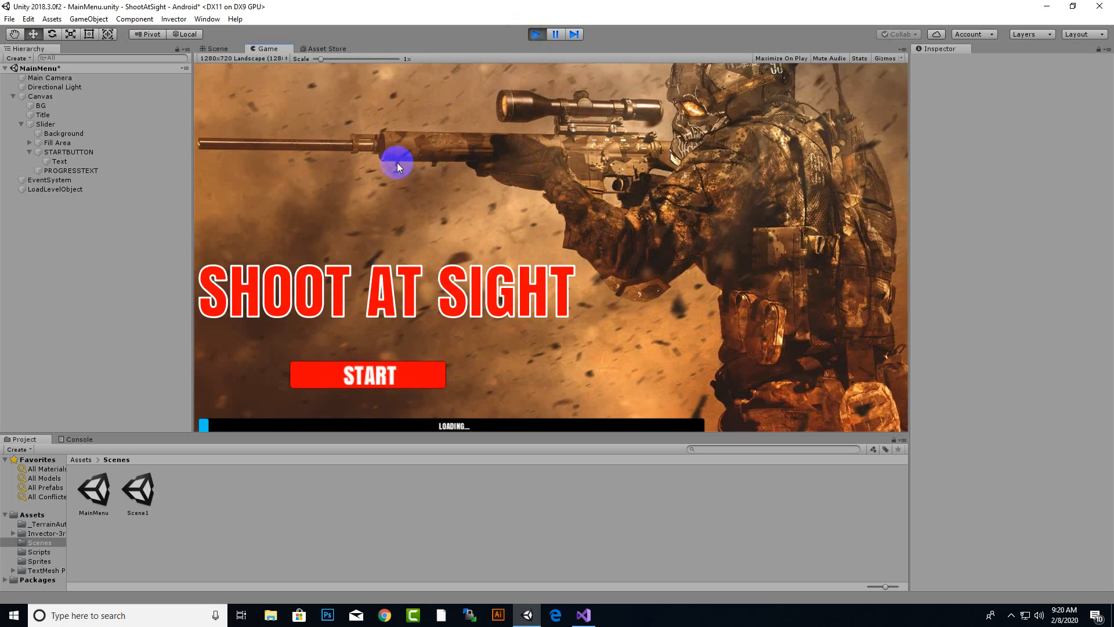
left_click_drag(320, 59, 301, 60)
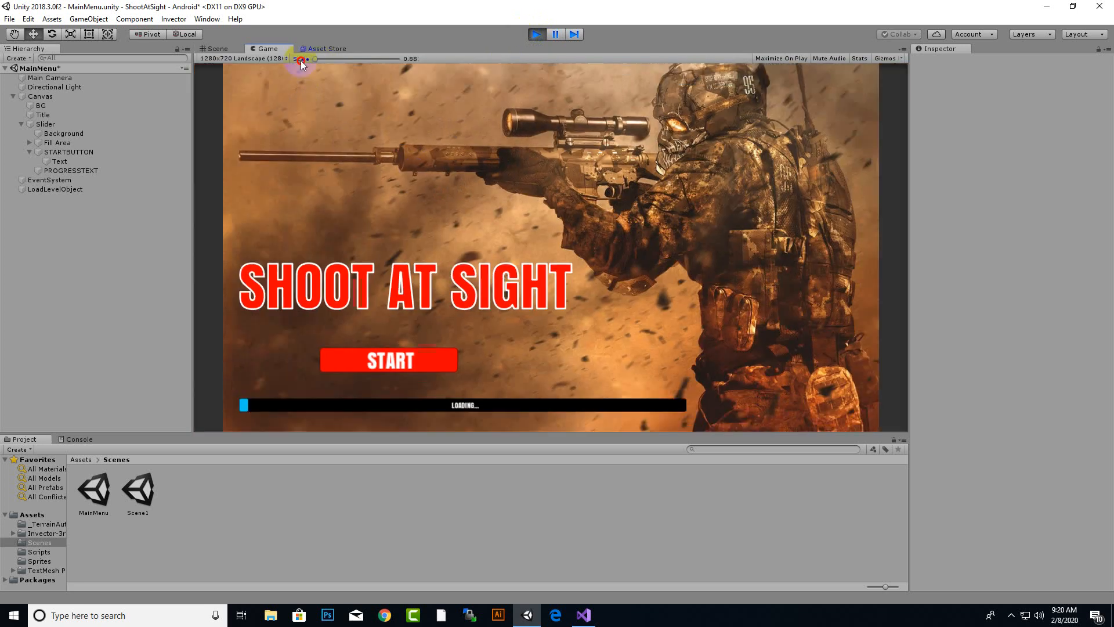
left_click(407, 362)
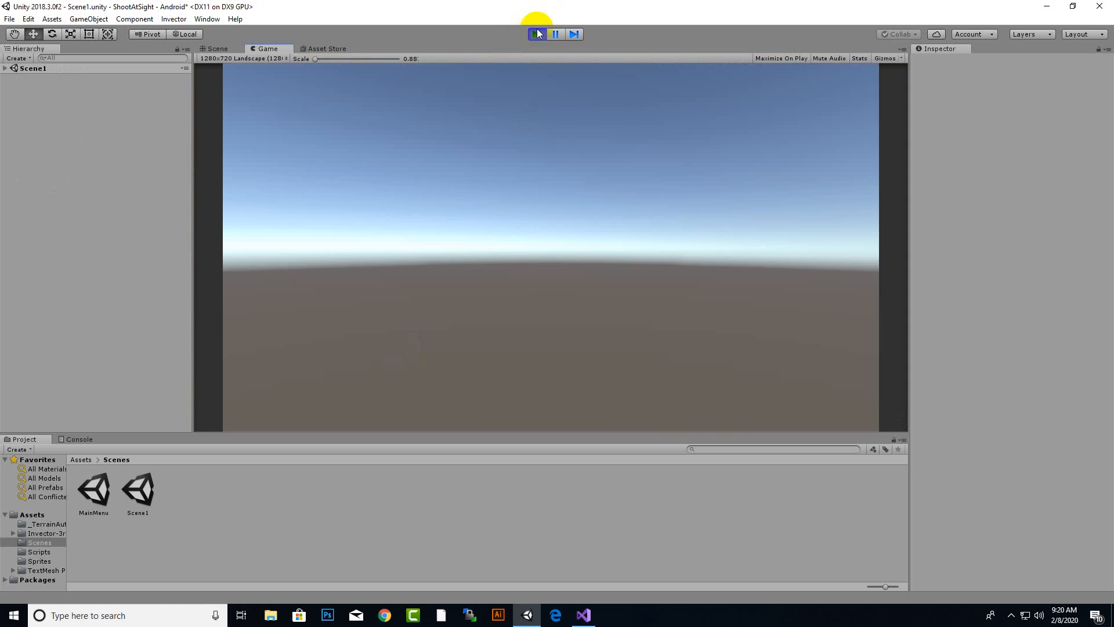
left_click(536, 34)
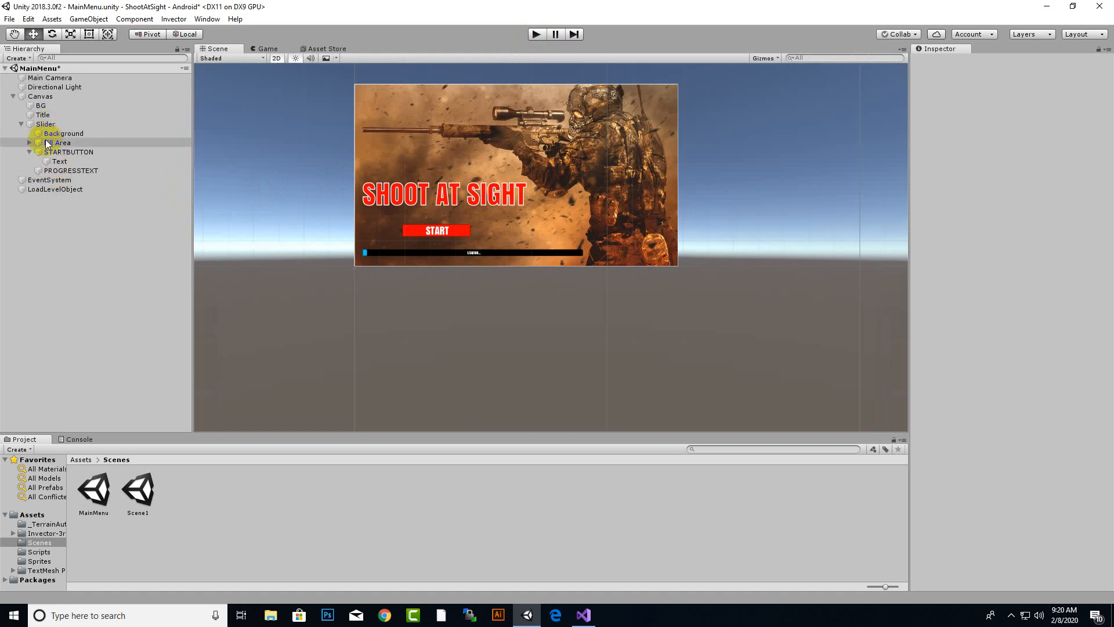
left_click(47, 124)
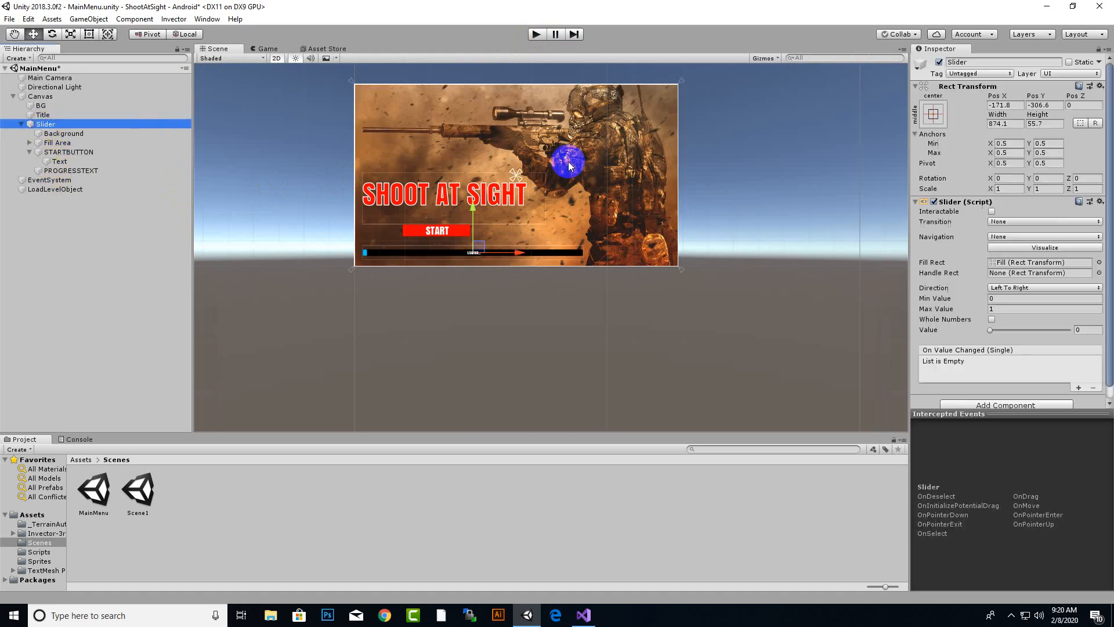
left_click(939, 63)
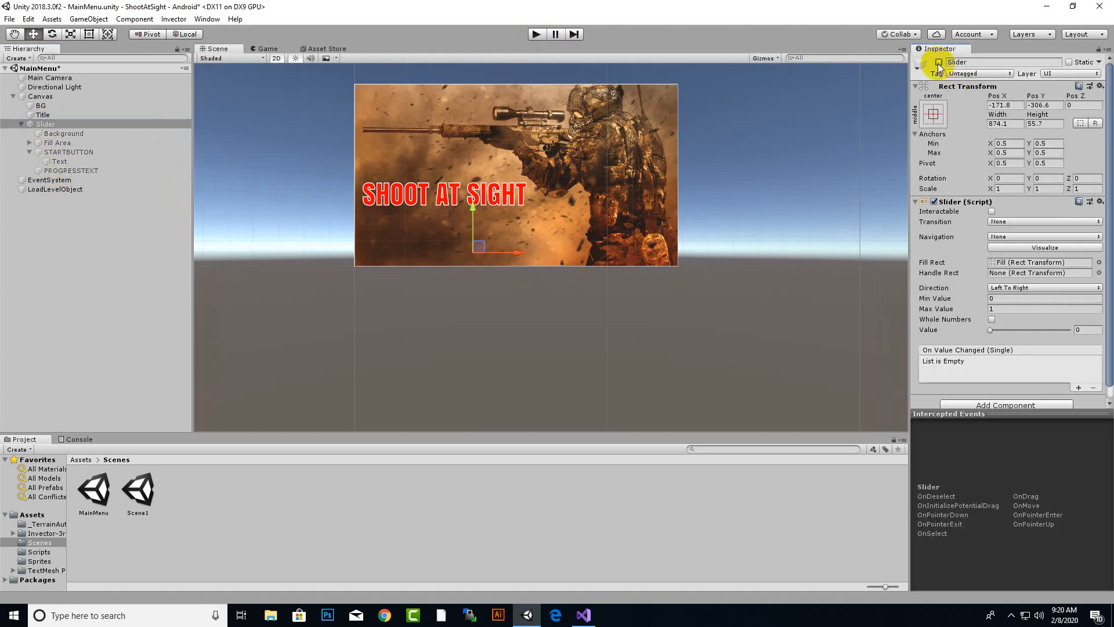
left_click(939, 62)
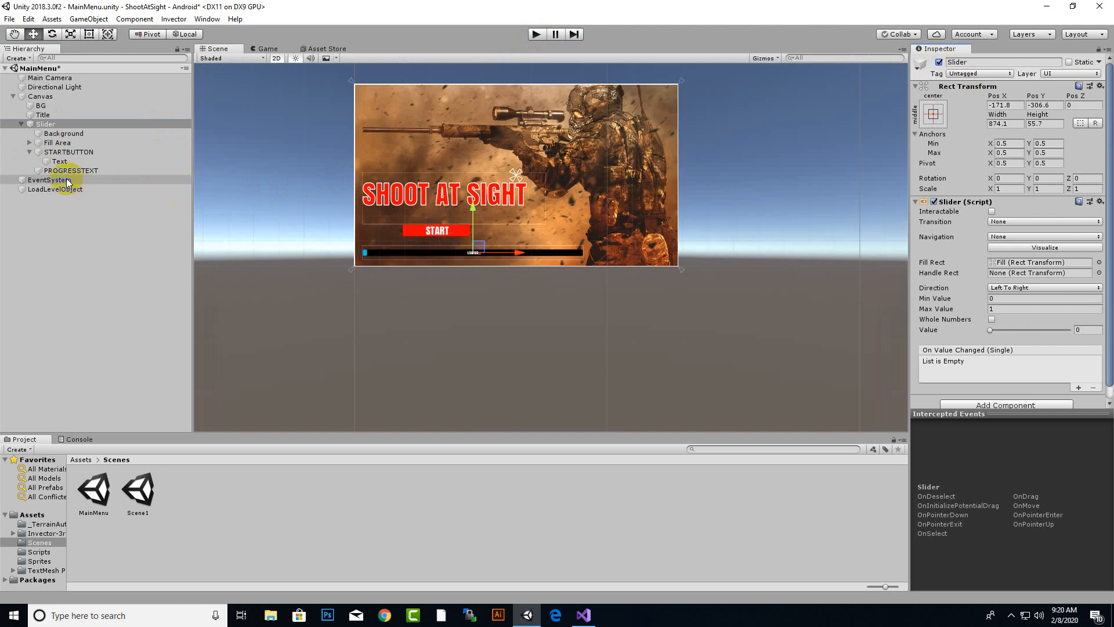
Move STARTBUTTON out of Slider to sit directly under Canvas above it, and deactivate the Slider object
left_click(66, 156)
left_click(28, 152)
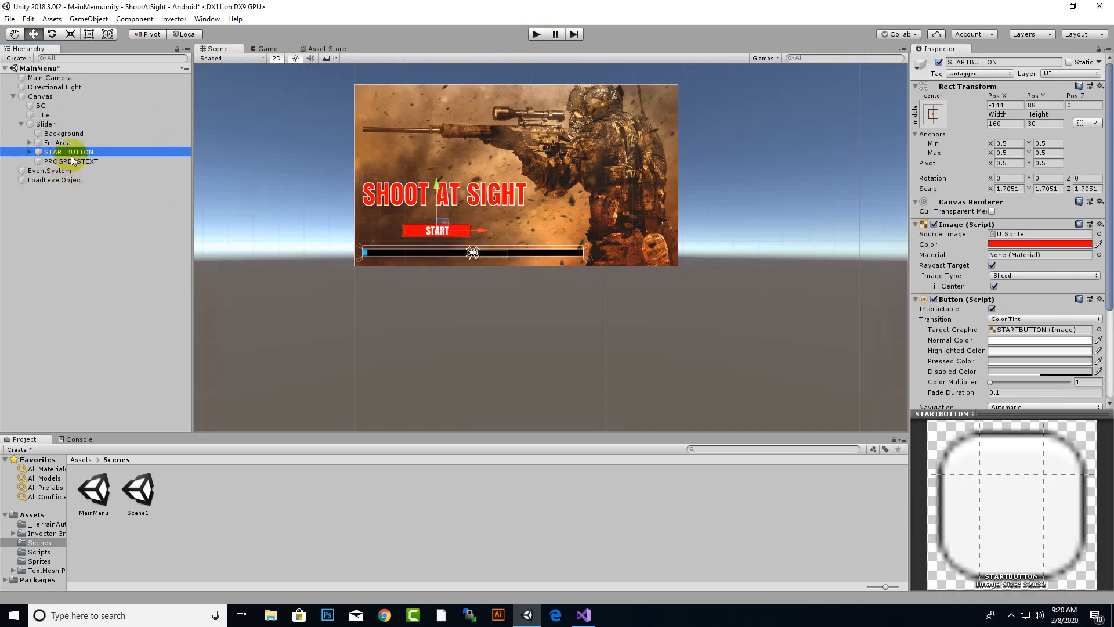
left_click_drag(68, 153, 42, 119)
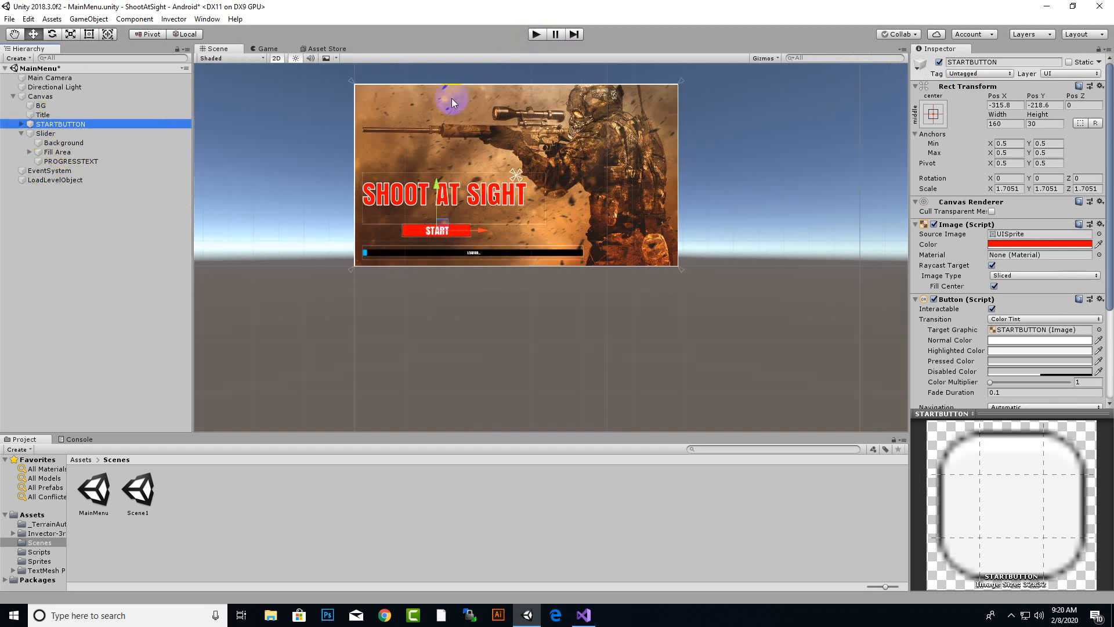
left_click(35, 135)
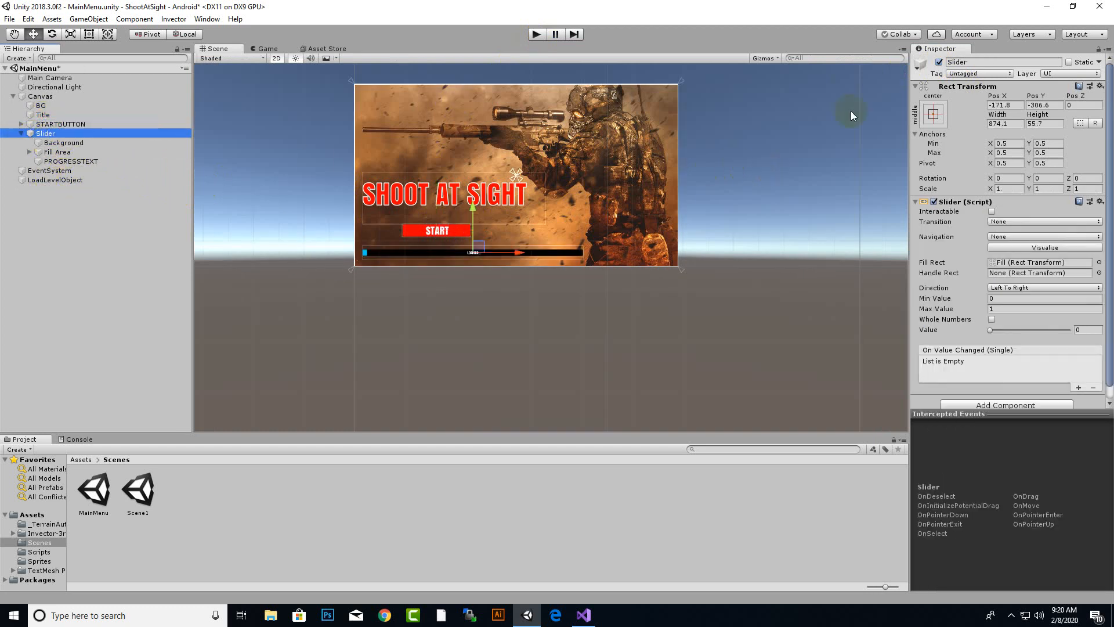
left_click(939, 62)
Play the menu twice with the loading bar hidden, the second time at about 0.88 scale, using START and stopping each run
left_click(549, 38)
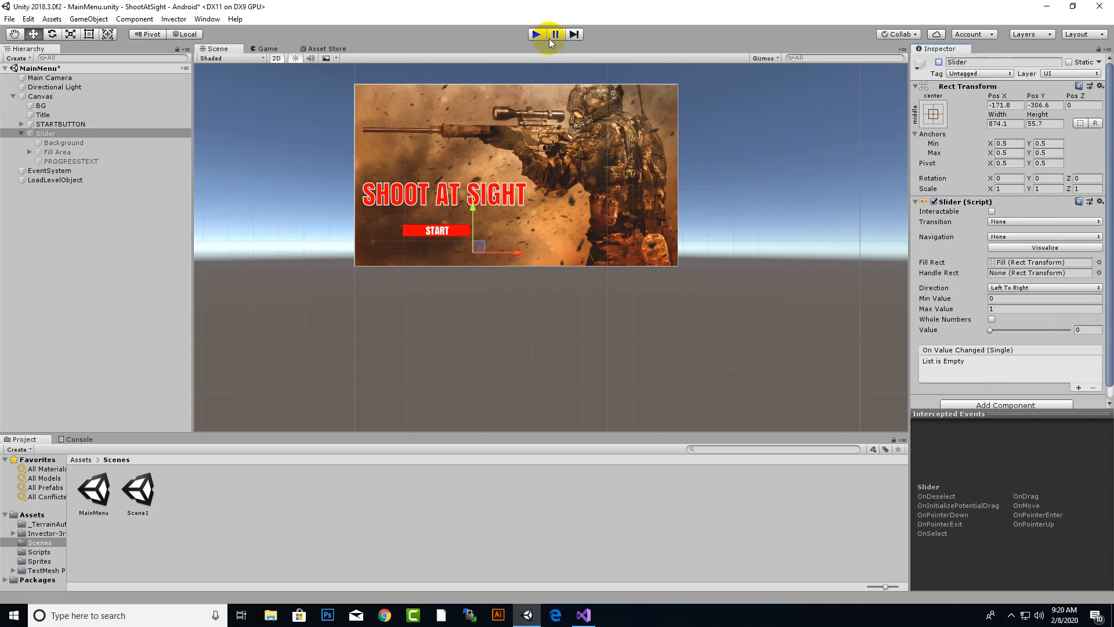
left_click(537, 35)
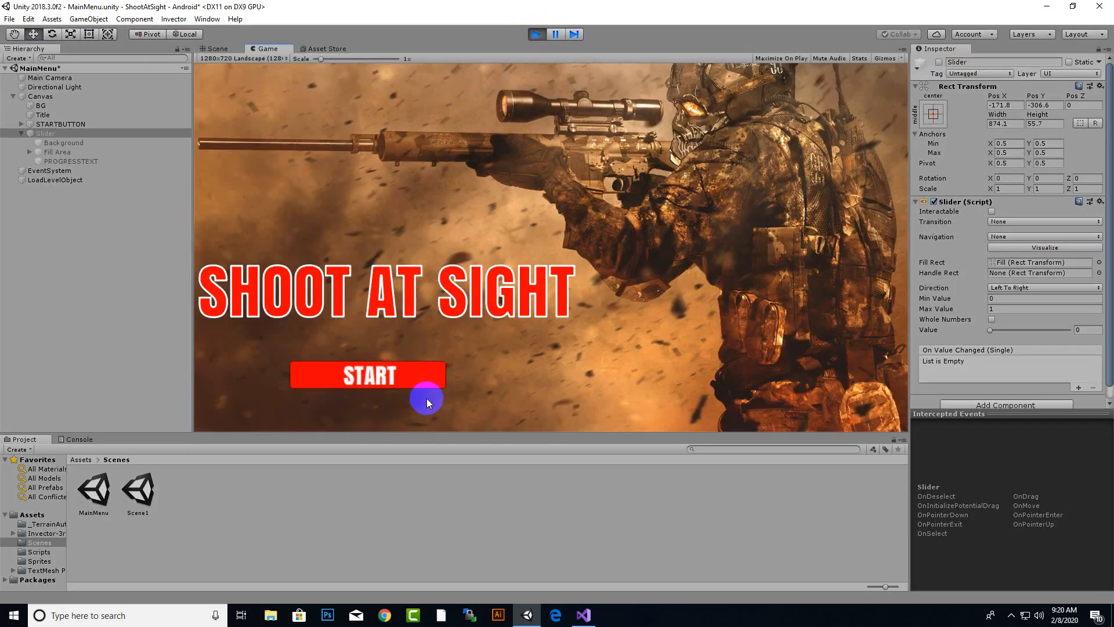
left_click(419, 377)
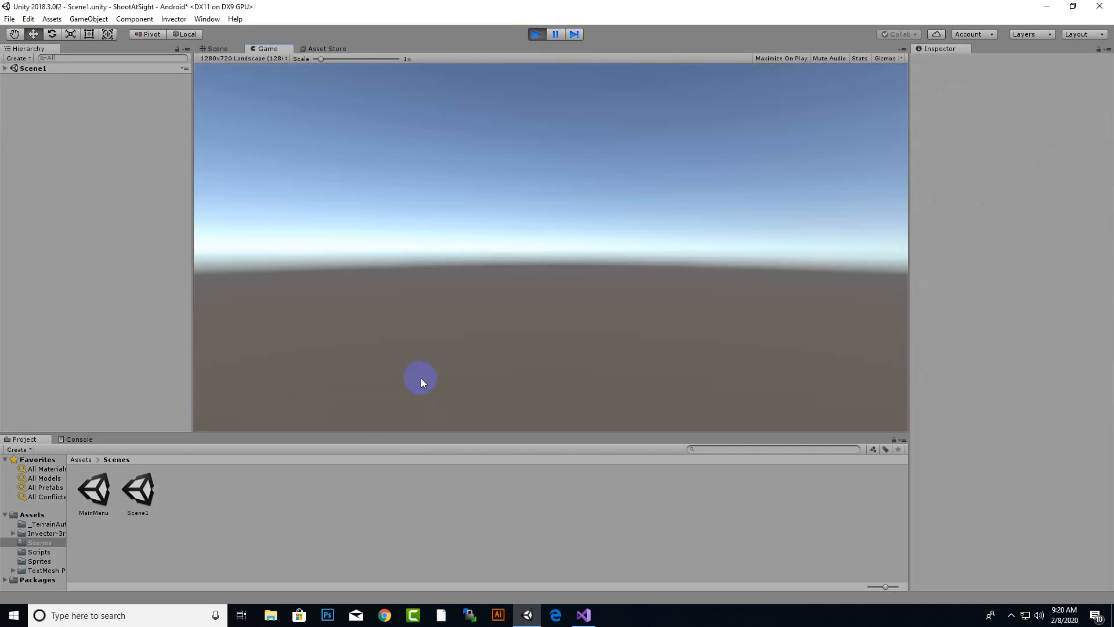
left_click(537, 34)
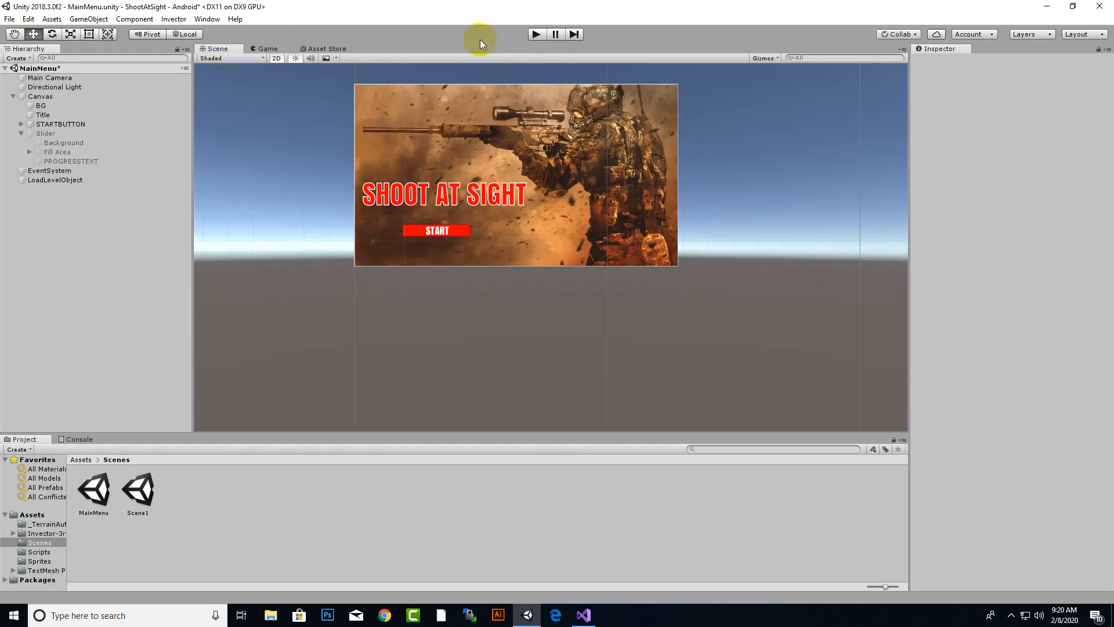
left_click(538, 34)
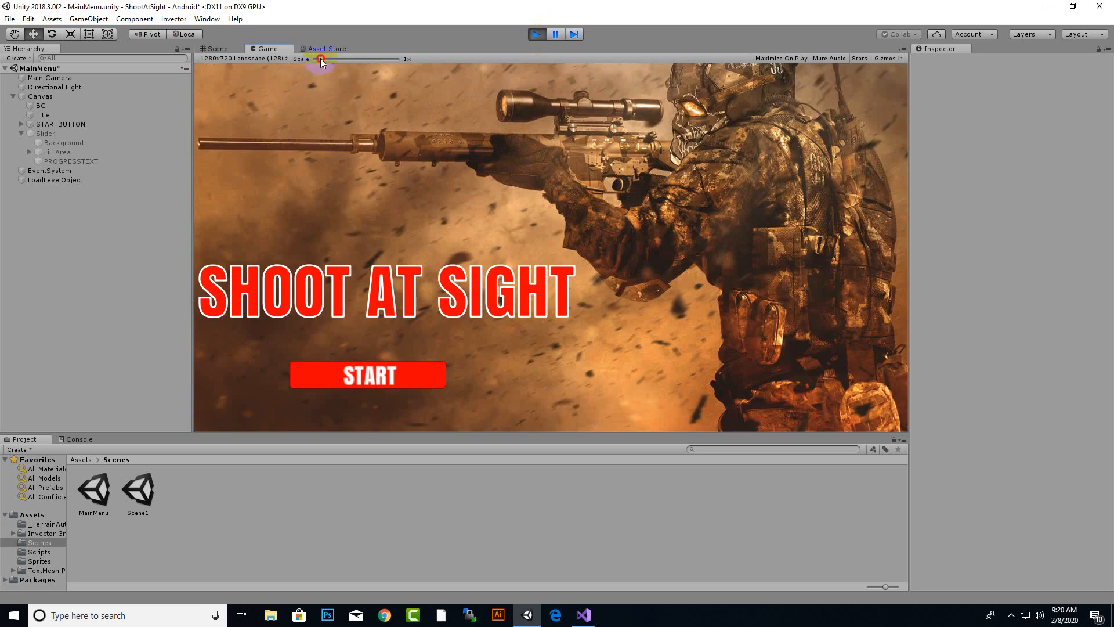
left_click_drag(321, 59, 311, 59)
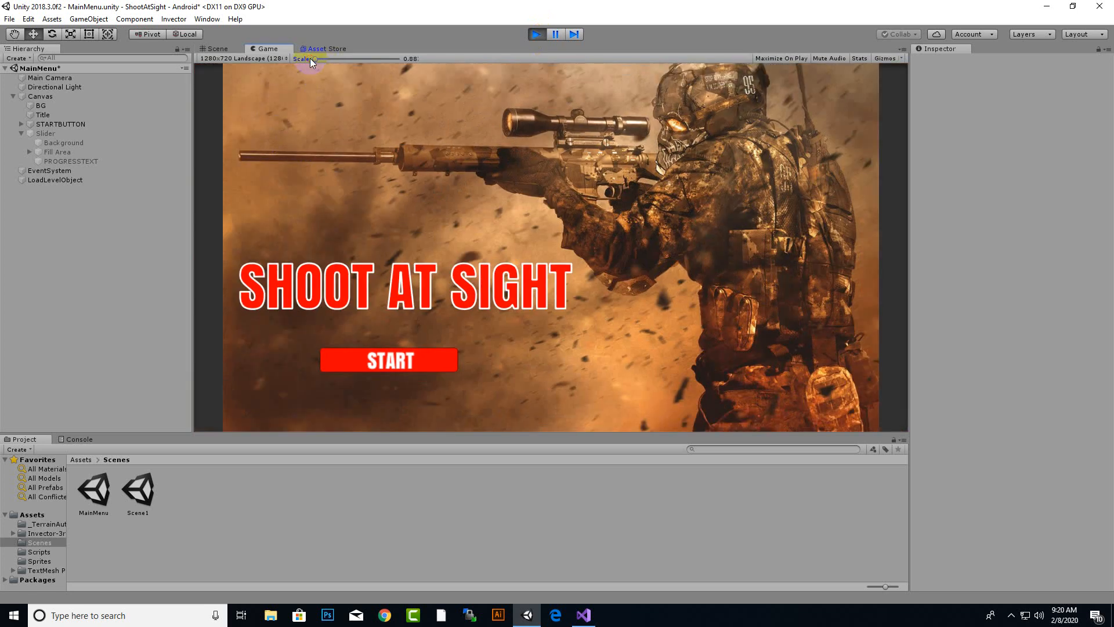
left_click(427, 364)
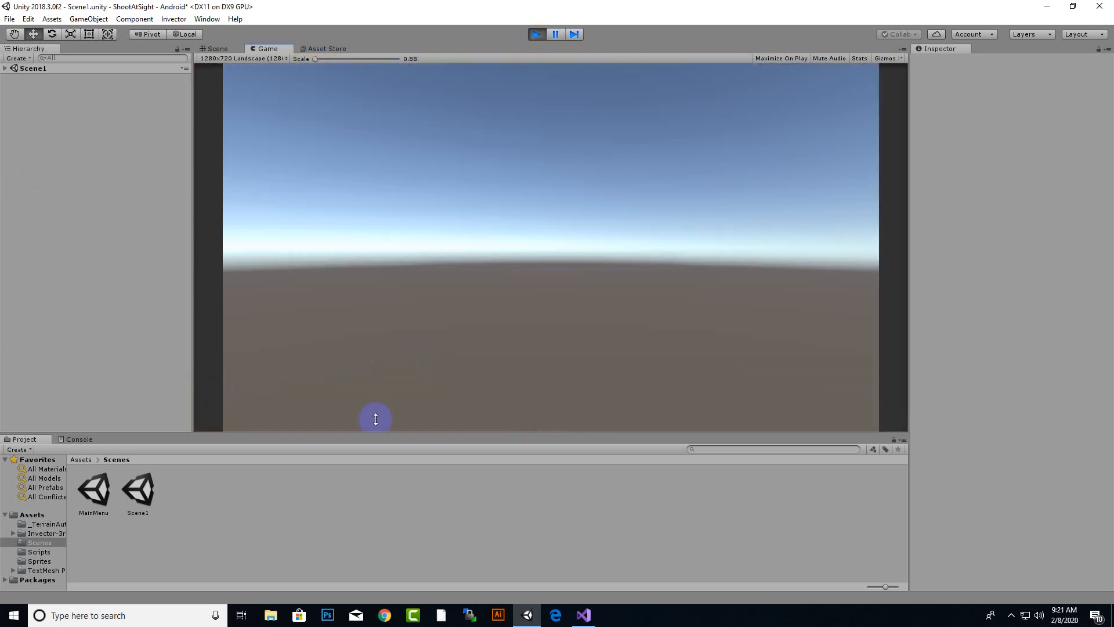
left_click(543, 35)
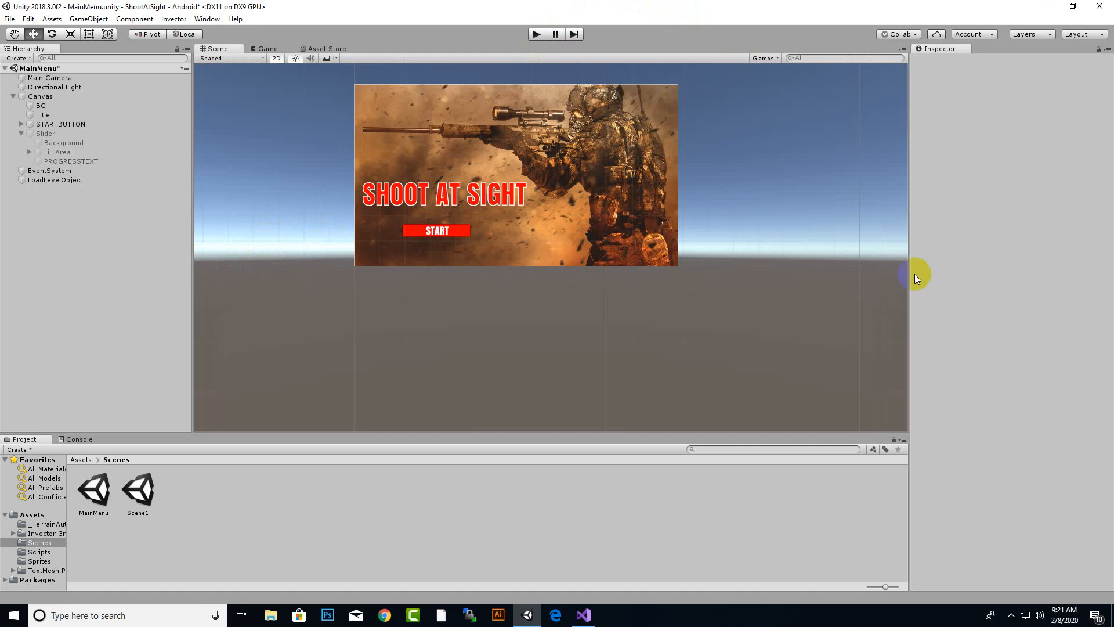
left_click(1012, 616)
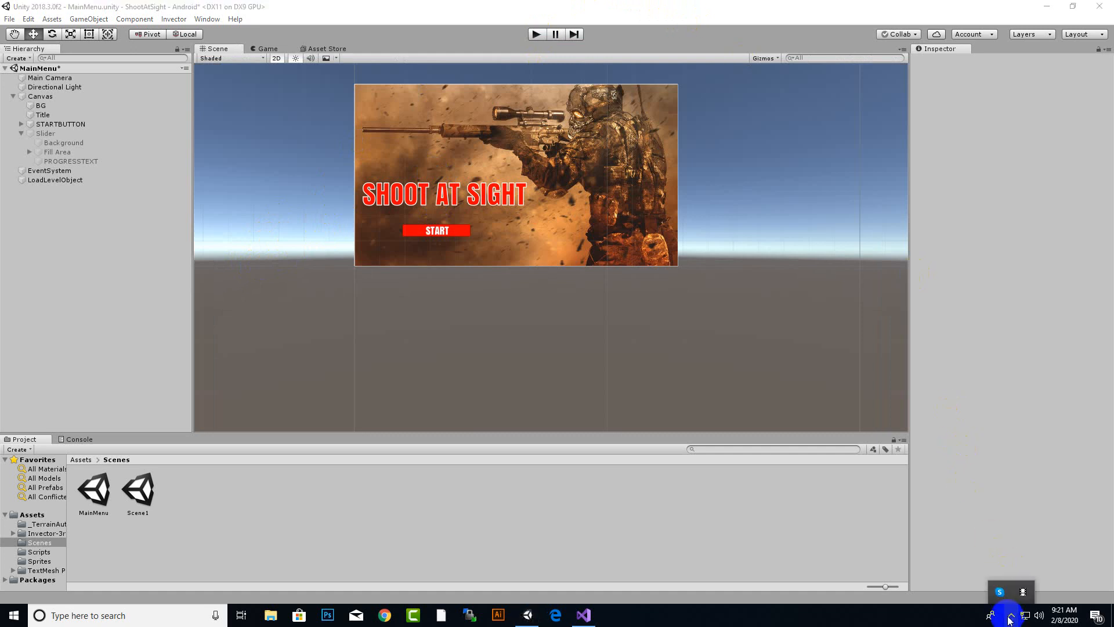